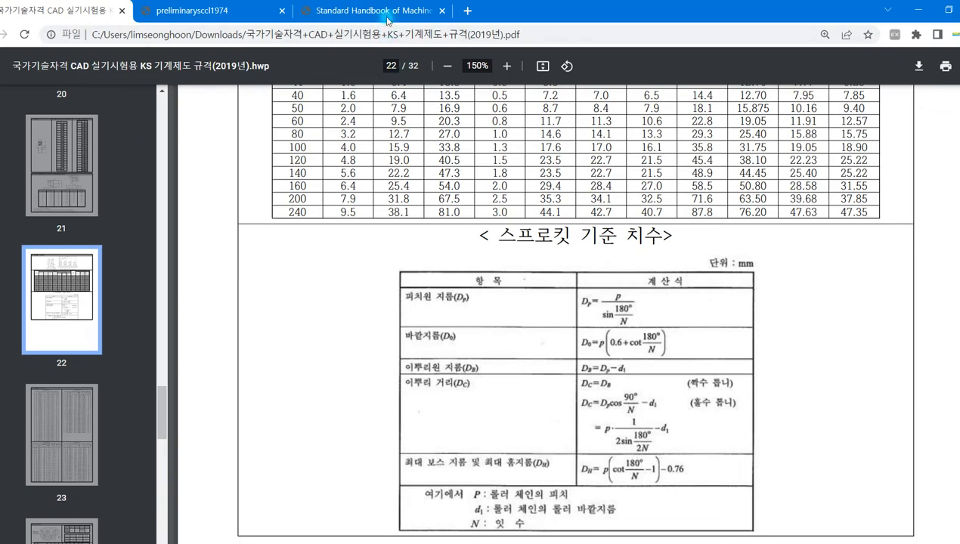
Switch to the Standard Handbook of Machine Design PDF and review section 32.3 on the selection of roller-chain drives
{"action": "scroll", "coordinate": [477, 249], "scroll_direction": "down", "scroll_amount": 12}
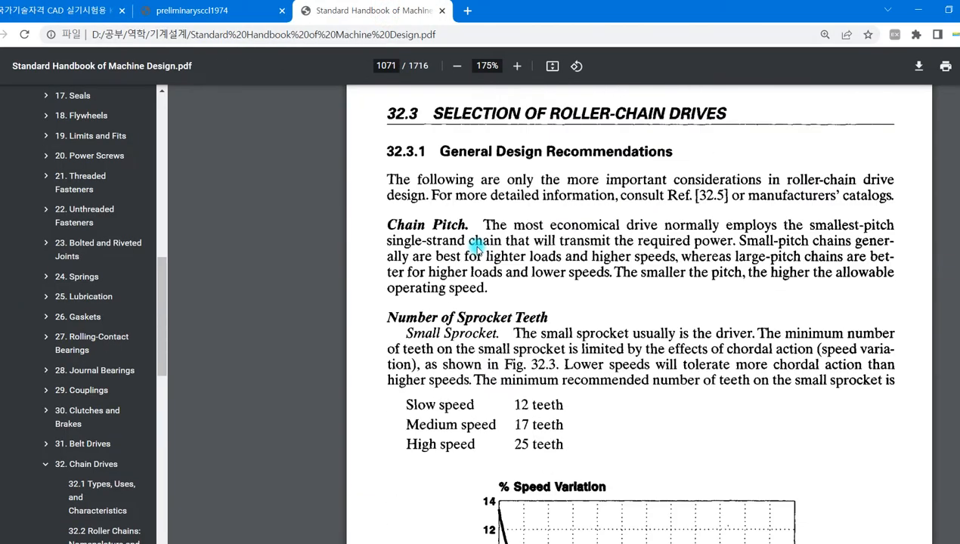
{"action": "scroll", "coordinate": [477, 249], "scroll_direction": "down", "scroll_amount": 4}
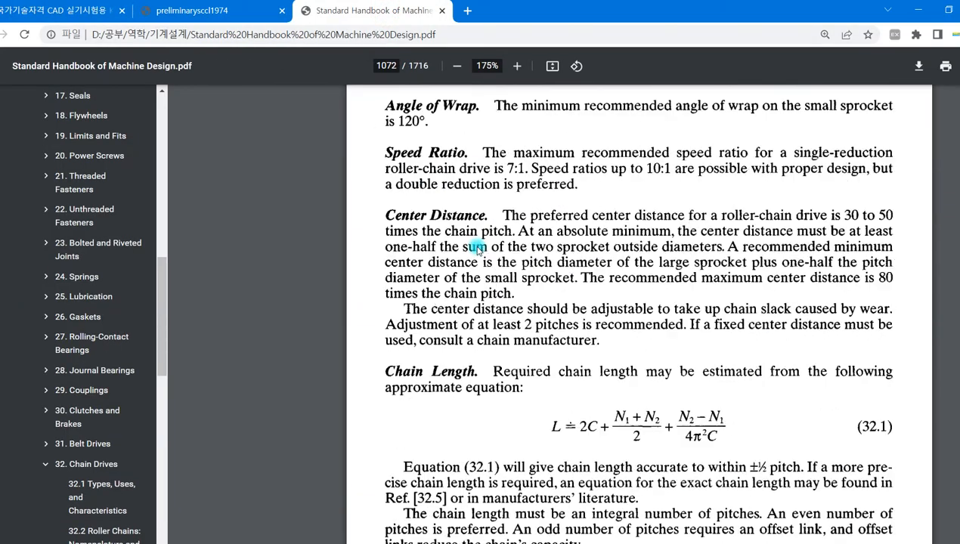
{"action": "scroll", "coordinate": [477, 248], "scroll_direction": "down", "scroll_amount": 5}
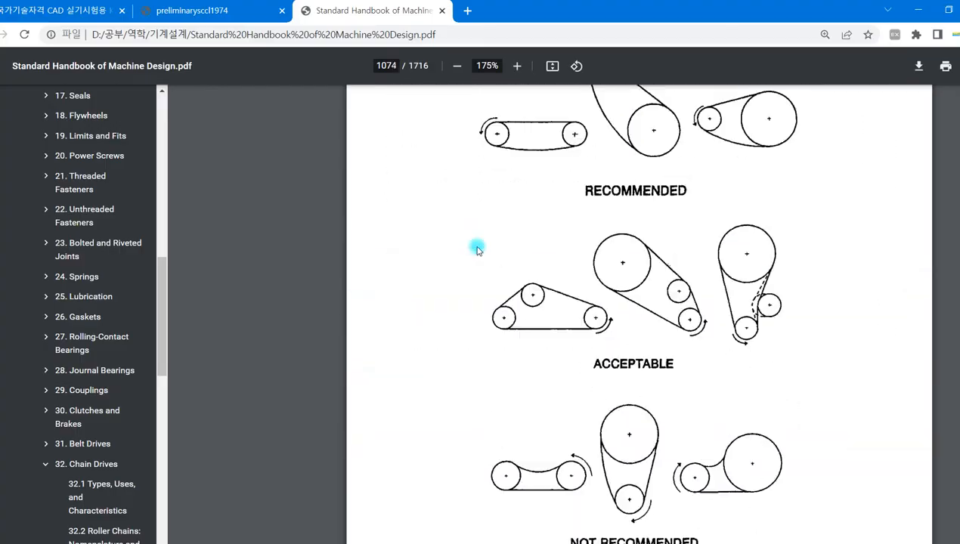
{"action": "scroll", "coordinate": [477, 250], "scroll_direction": "down", "scroll_amount": 5}
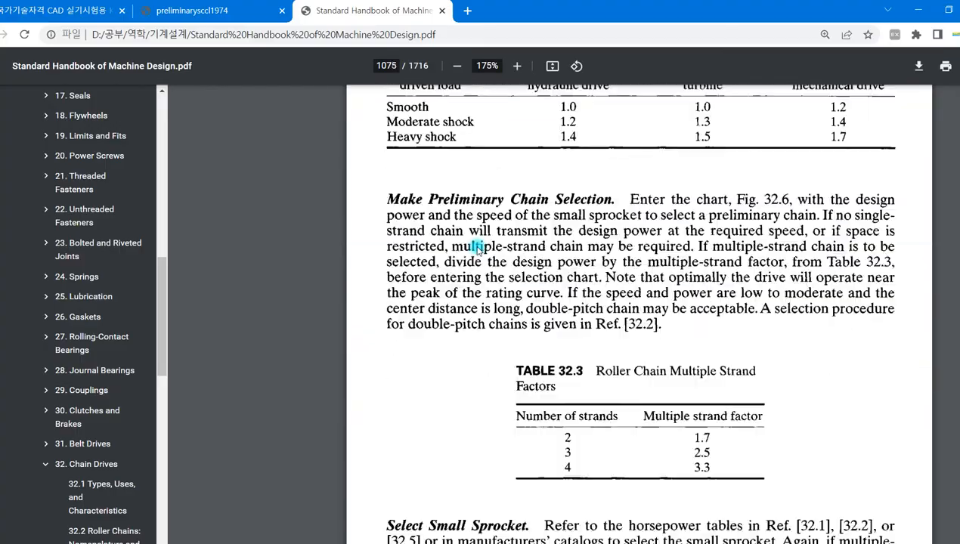
{"action": "scroll", "coordinate": [490, 250], "scroll_direction": "up", "scroll_amount": 20}
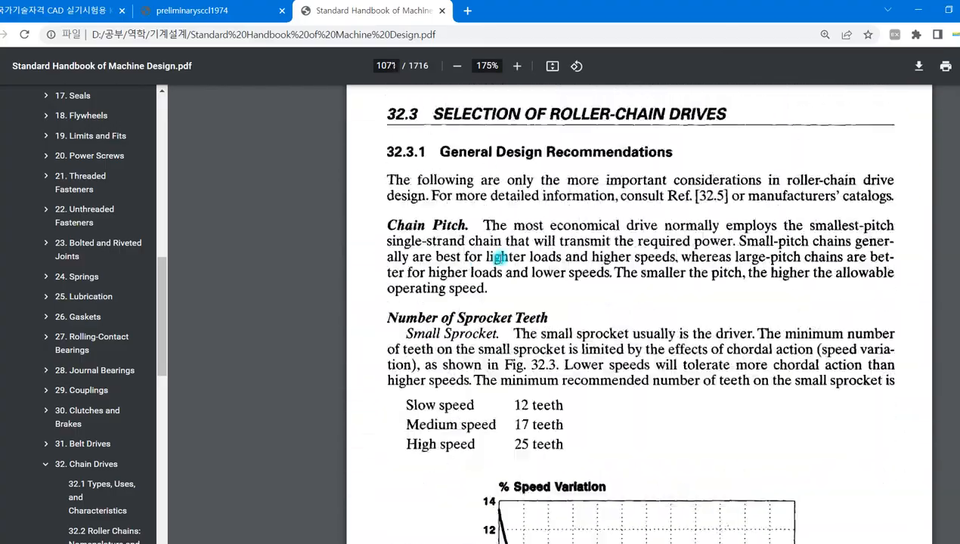
Examine Table 32.1 of roller chain dimensions, then skim the roller-chain selection and lubrication pages up to Table 32.7
{"action": "scroll", "coordinate": [505, 244], "scroll_direction": "up", "scroll_amount": 8}
{"action": "scroll", "coordinate": [505, 244], "scroll_direction": "down", "scroll_amount": 4}
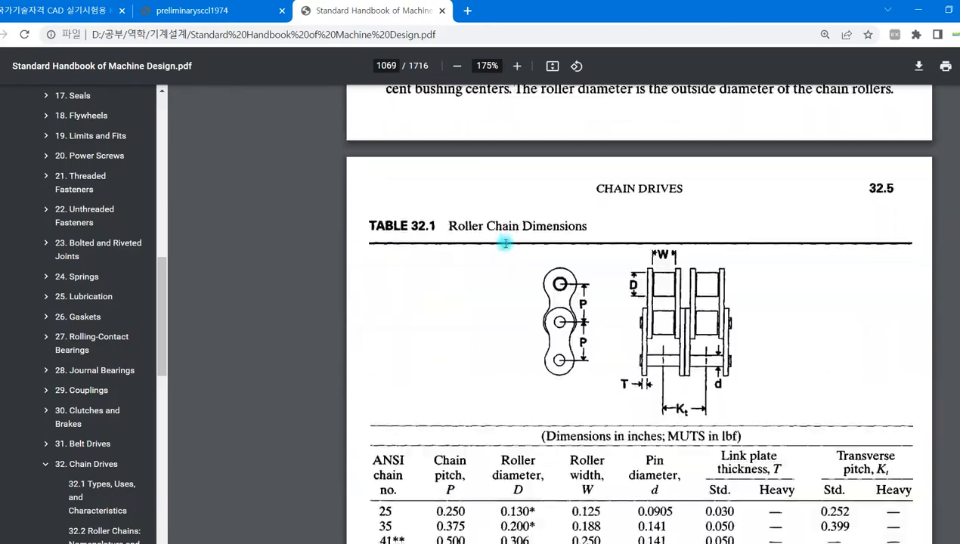
{"action": "scroll", "coordinate": [651, 314], "scroll_direction": "down", "scroll_amount": 20}
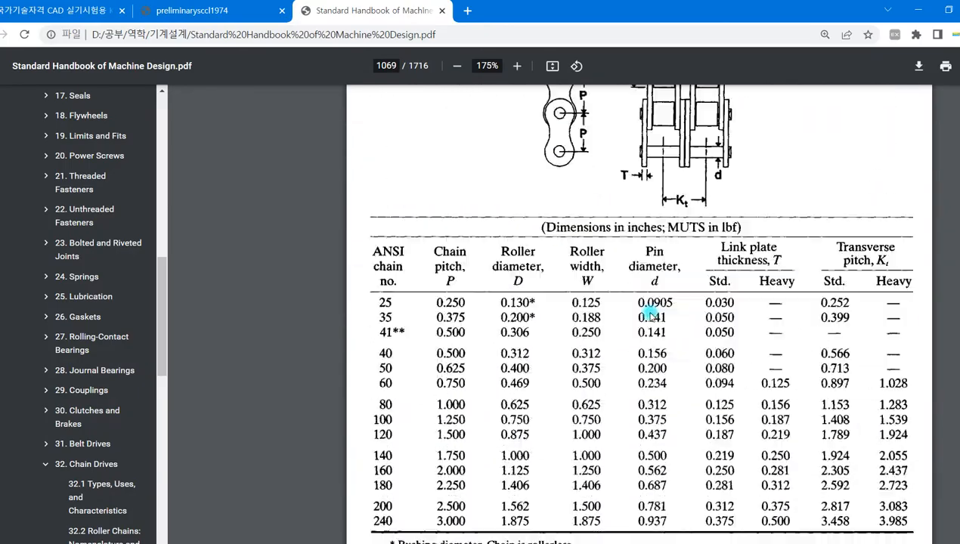
{"action": "scroll", "coordinate": [651, 314], "scroll_direction": "down", "scroll_amount": 20}
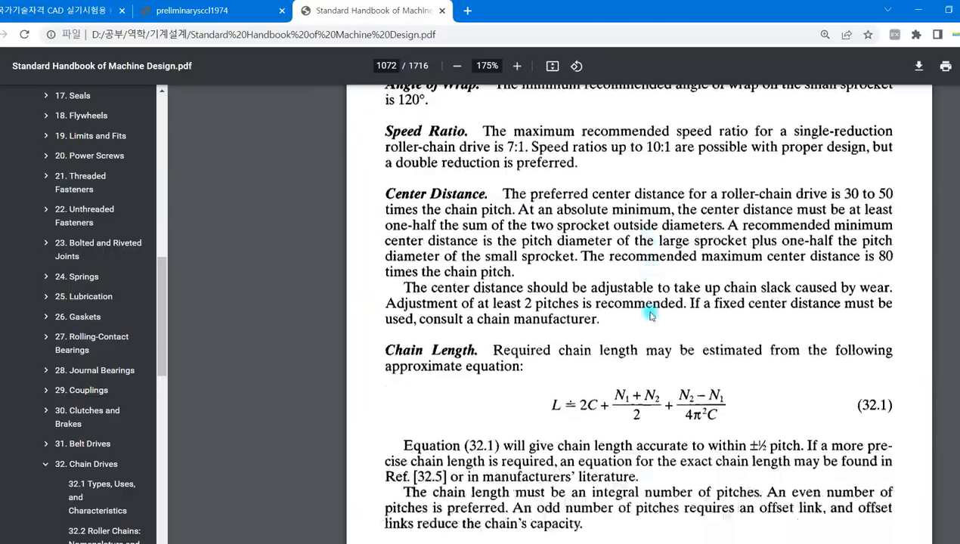
{"action": "scroll", "coordinate": [651, 315], "scroll_direction": "down", "scroll_amount": 20}
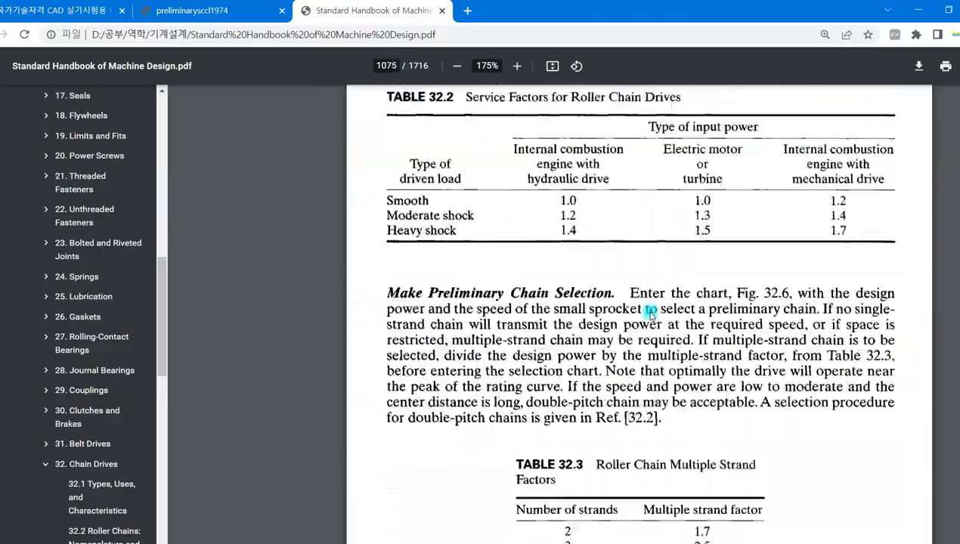
{"action": "scroll", "coordinate": [649, 313], "scroll_direction": "down", "scroll_amount": 20}
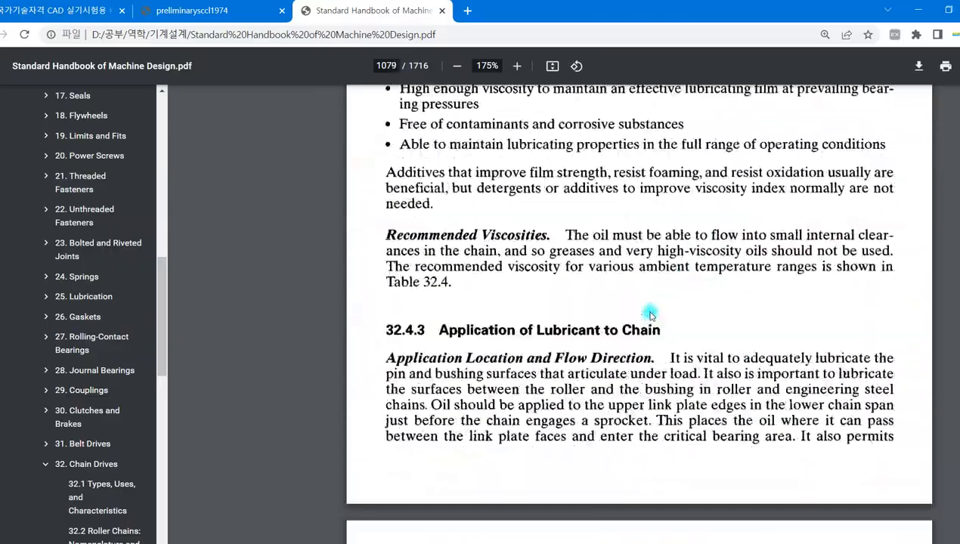
{"action": "scroll", "coordinate": [650, 313], "scroll_direction": "down", "scroll_amount": 20}
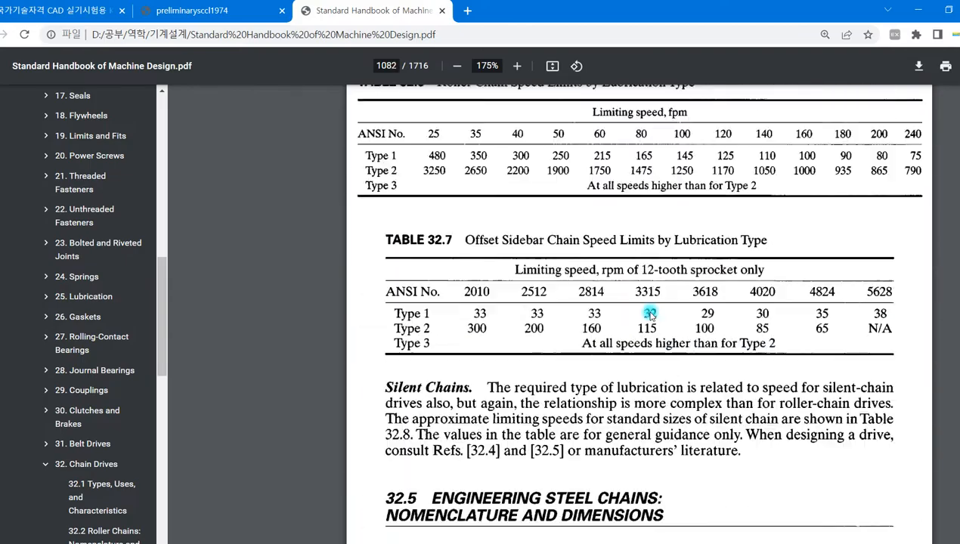
Examine the offset sidebar chain dimensions in Table 32.9 and the engineering steel chain sprocket diameters in Figure 32.7
{"action": "scroll", "coordinate": [593, 304], "scroll_direction": "up", "scroll_amount": 4}
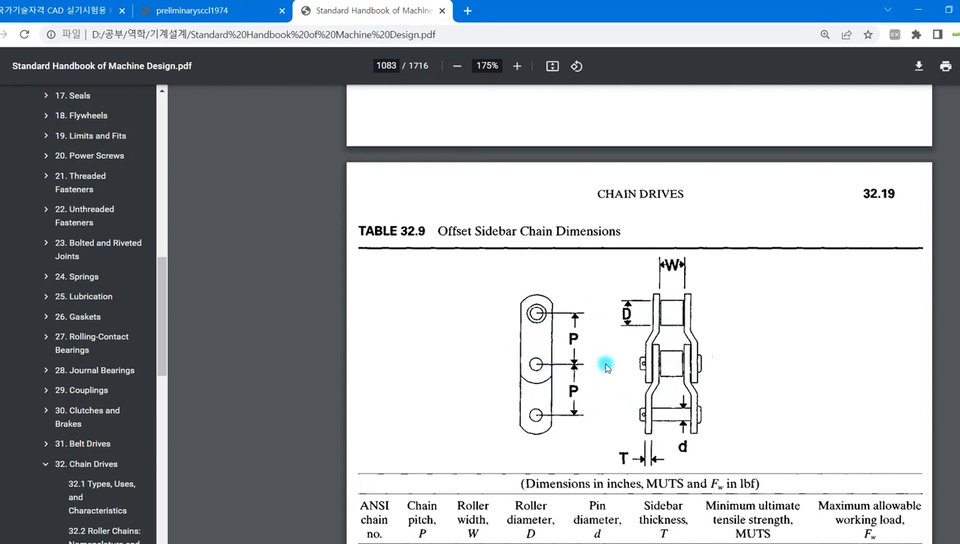
{"action": "scroll", "coordinate": [605, 362], "scroll_direction": "down", "scroll_amount": 2}
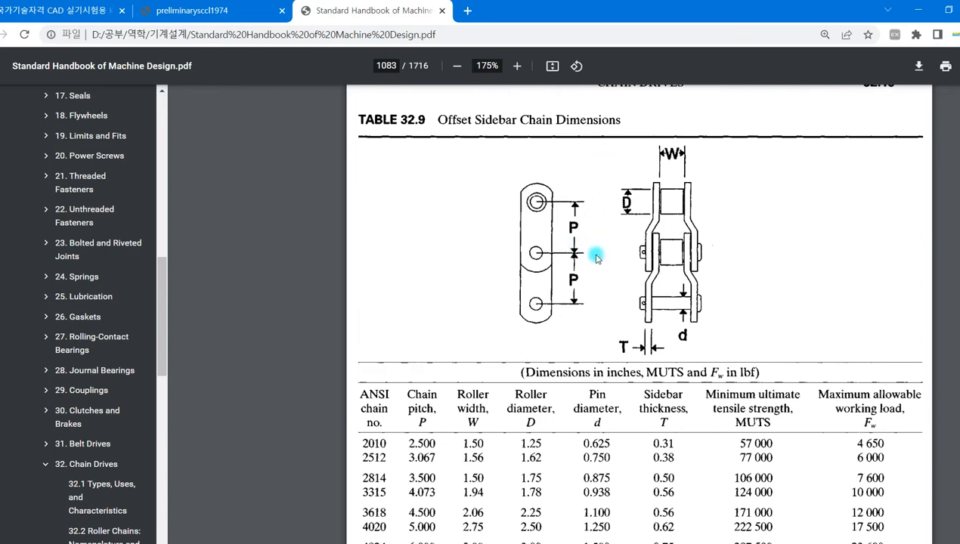
{"action": "scroll", "coordinate": [596, 254], "scroll_direction": "down", "scroll_amount": 2}
{"action": "scroll", "coordinate": [597, 258], "scroll_direction": "up", "scroll_amount": 4}
{"action": "scroll", "coordinate": [597, 258], "scroll_direction": "down", "scroll_amount": 18}
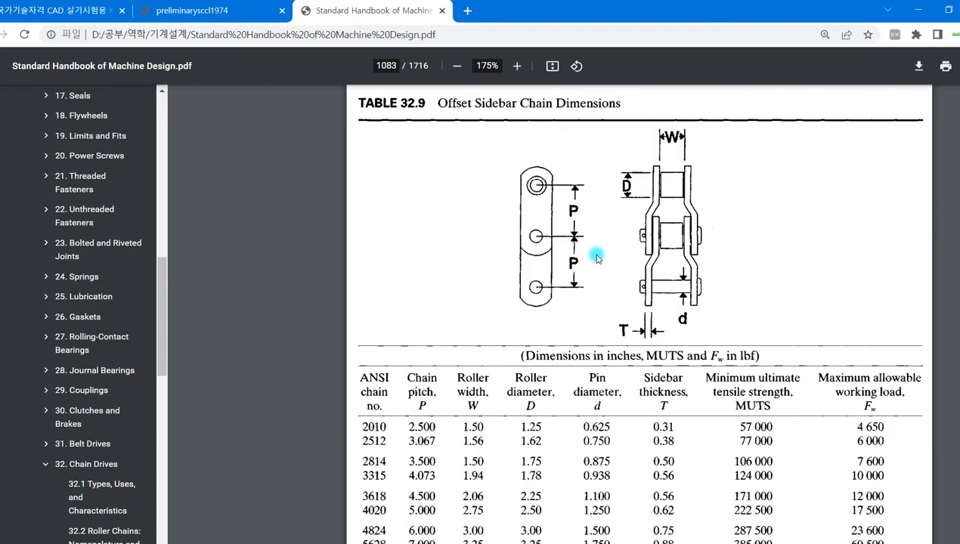
{"action": "scroll", "coordinate": [597, 259], "scroll_direction": "down", "scroll_amount": 4}
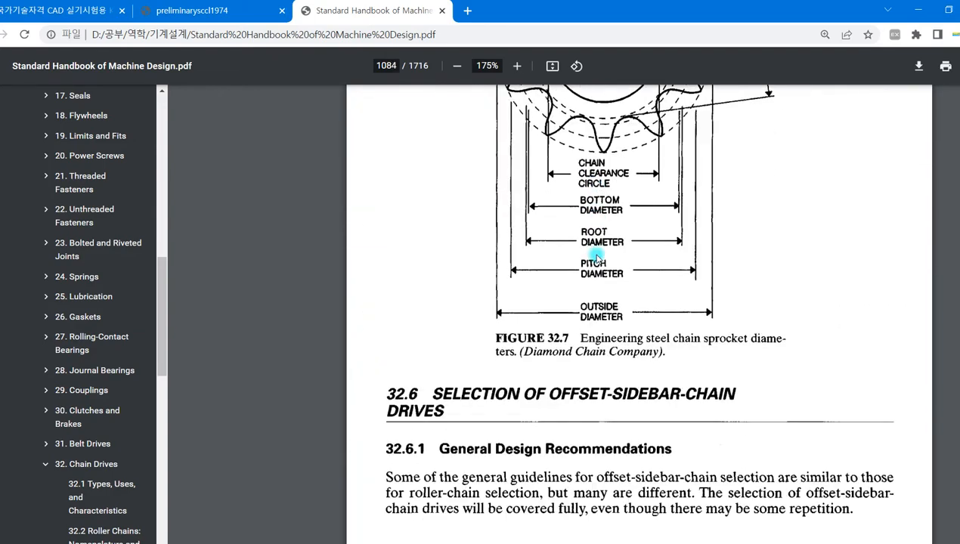
{"action": "scroll", "coordinate": [597, 256], "scroll_direction": "up", "scroll_amount": 5}
{"action": "scroll", "coordinate": [600, 345], "scroll_direction": "up", "scroll_amount": 13}
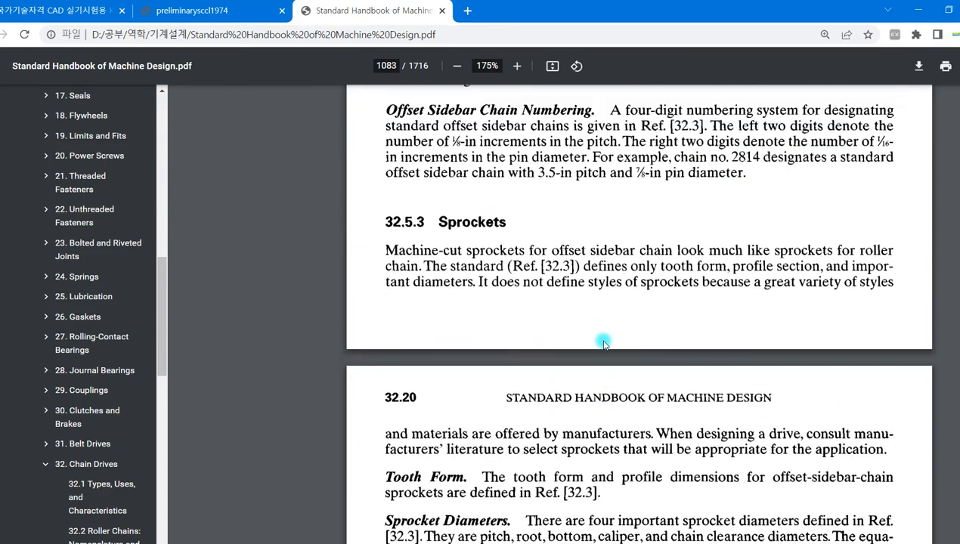
{"action": "scroll", "coordinate": [499, 372], "scroll_direction": "down", "scroll_amount": 13}
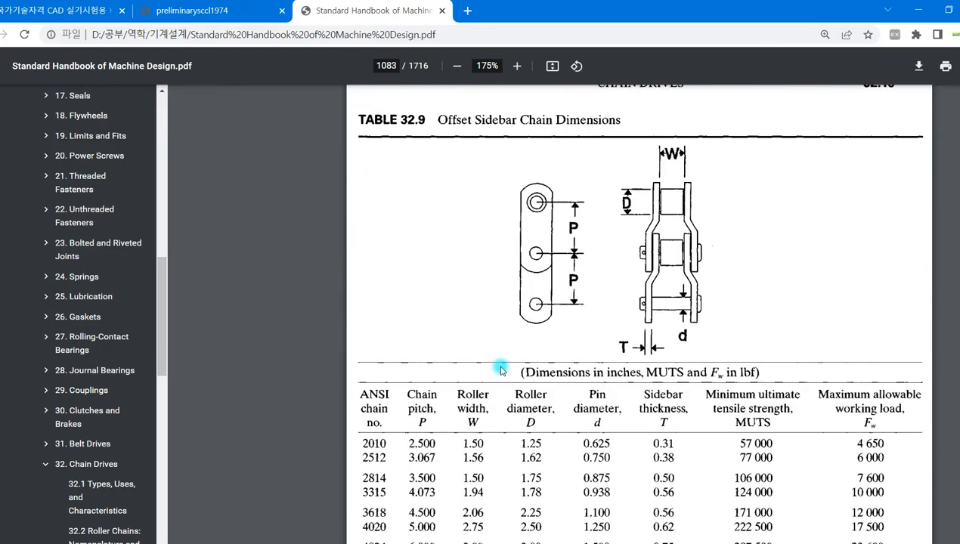
{"action": "scroll", "coordinate": [517, 348], "scroll_direction": "down", "scroll_amount": 20}
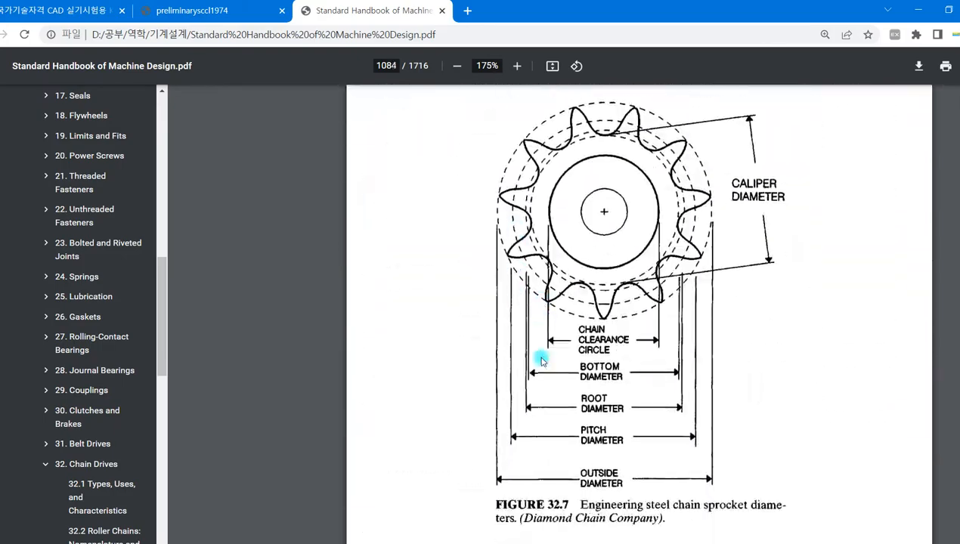
Find the silent chain dimensions in Table 32.13 and examine the link drawing, chain pitches and standard widths
{"action": "scroll", "coordinate": [543, 357], "scroll_direction": "down", "scroll_amount": 20}
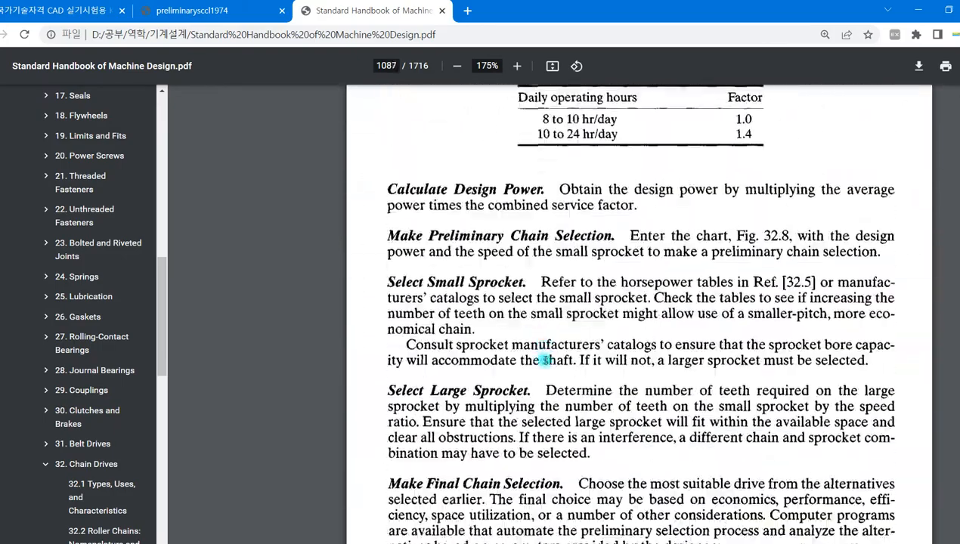
{"action": "scroll", "coordinate": [546, 357], "scroll_direction": "down", "scroll_amount": 12}
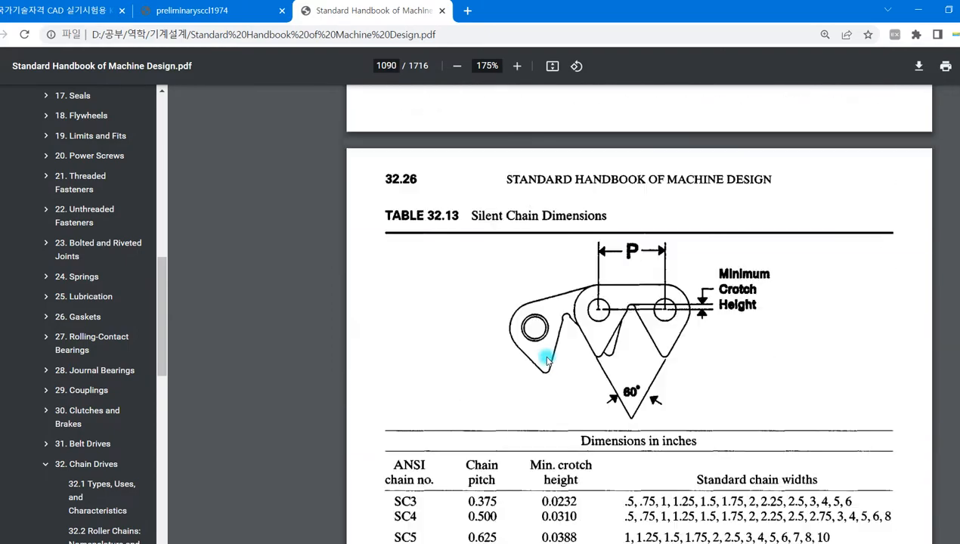
{"action": "scroll", "coordinate": [552, 302], "scroll_direction": "up", "scroll_amount": 5}
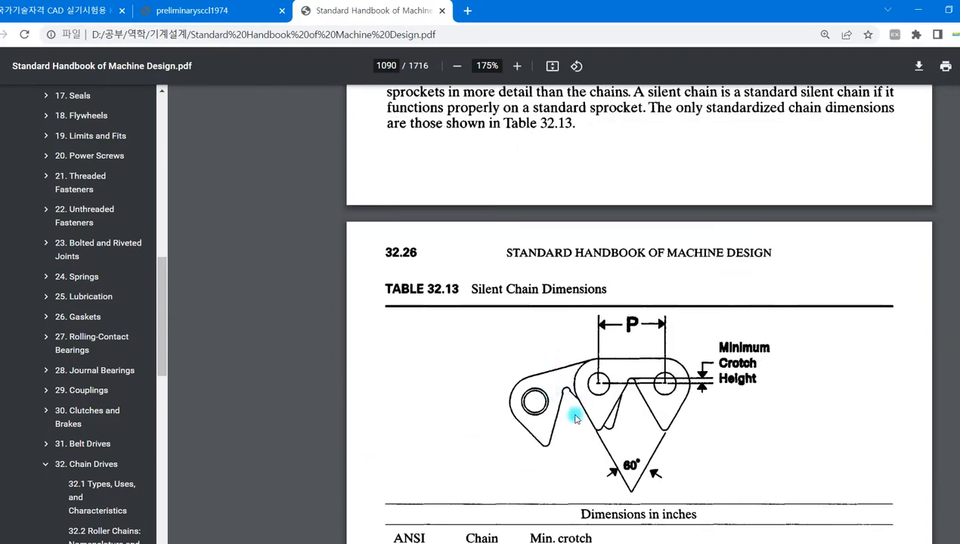
{"action": "scroll", "coordinate": [575, 418], "scroll_direction": "down", "scroll_amount": 3}
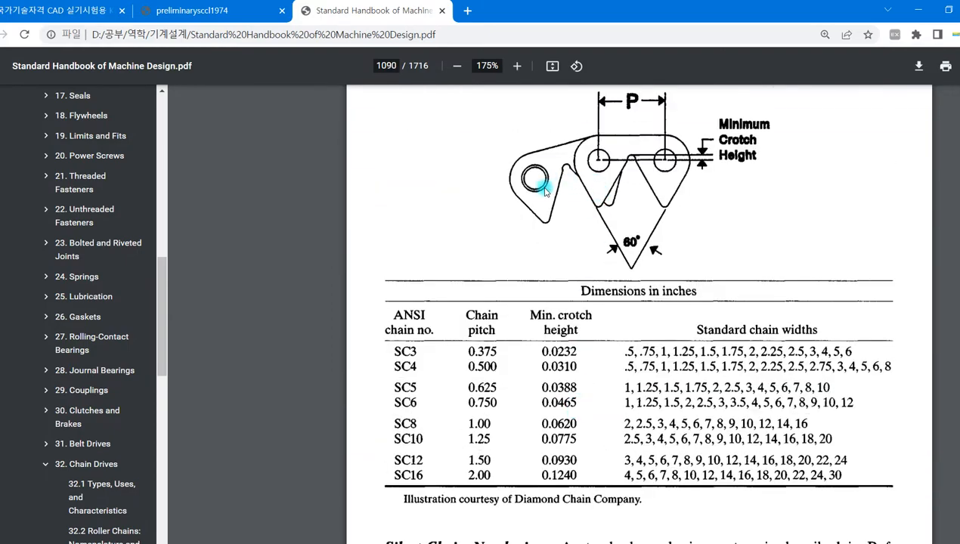
{"action": "scroll", "coordinate": [559, 195], "scroll_direction": "up", "scroll_amount": 2}
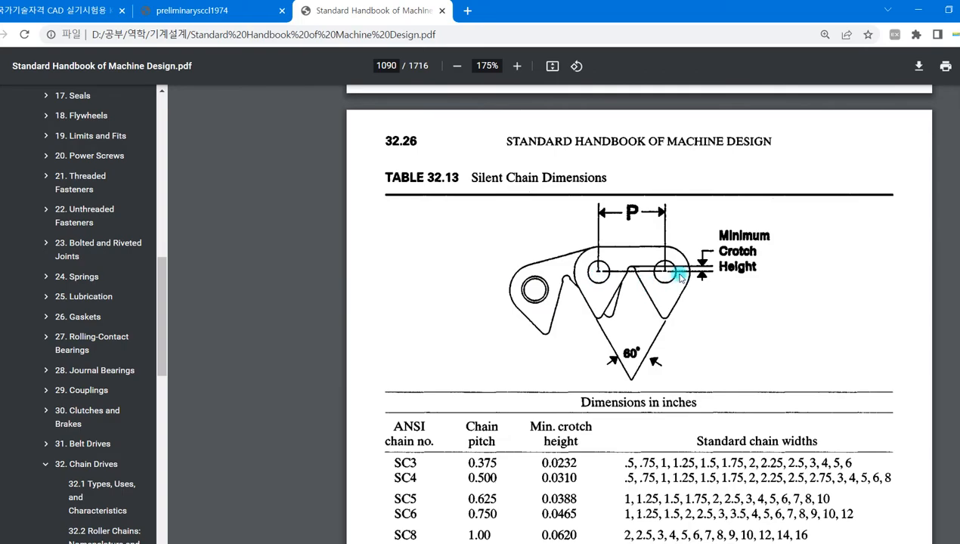
{"action": "scroll", "coordinate": [616, 299], "scroll_direction": "down", "scroll_amount": 5}
{"action": "scroll", "coordinate": [616, 299], "scroll_direction": "up", "scroll_amount": 4}
{"action": "scroll", "coordinate": [629, 399], "scroll_direction": "down", "scroll_amount": 4}
{"action": "scroll", "coordinate": [629, 397], "scroll_direction": "up", "scroll_amount": 5}
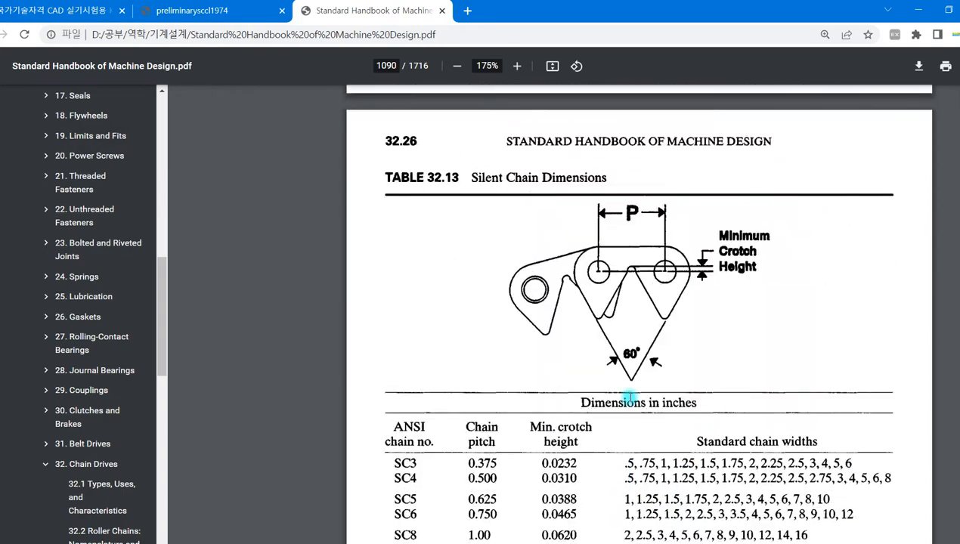
{"action": "scroll", "coordinate": [630, 399], "scroll_direction": "down", "scroll_amount": 6}
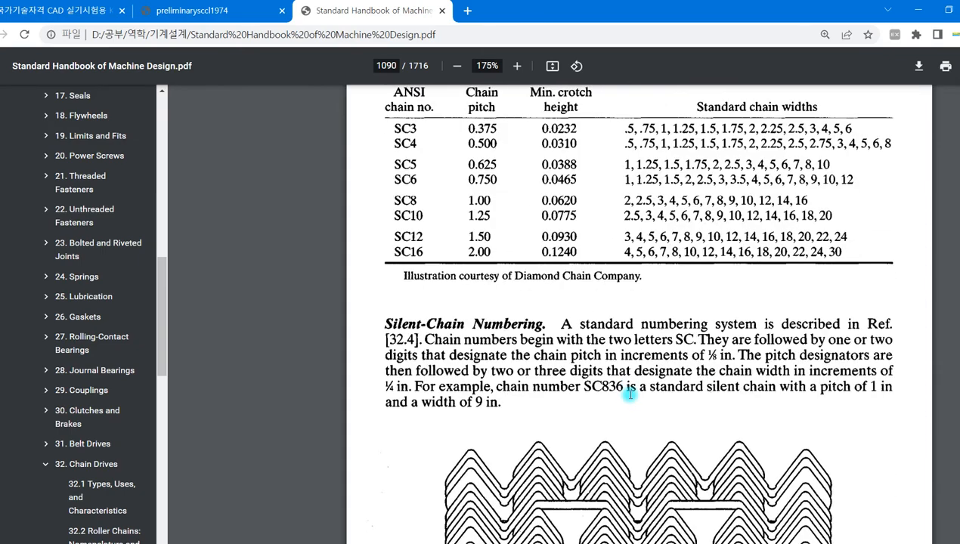
Study the silent chain sprocket diameters in Figure 32.10 and go back to the start of the silent chain section
{"action": "scroll", "coordinate": [629, 394], "scroll_direction": "down", "scroll_amount": 10}
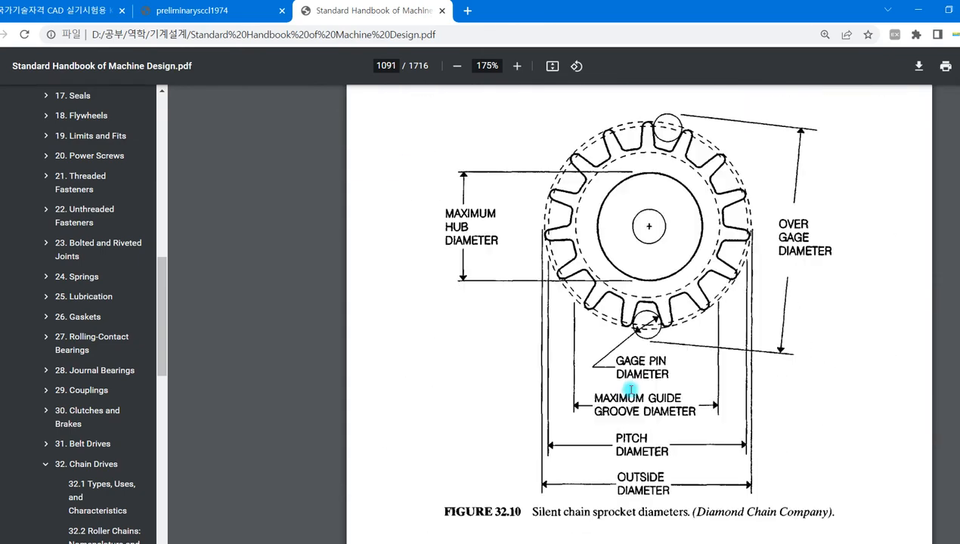
{"action": "scroll", "coordinate": [672, 283], "scroll_direction": "up", "scroll_amount": 1}
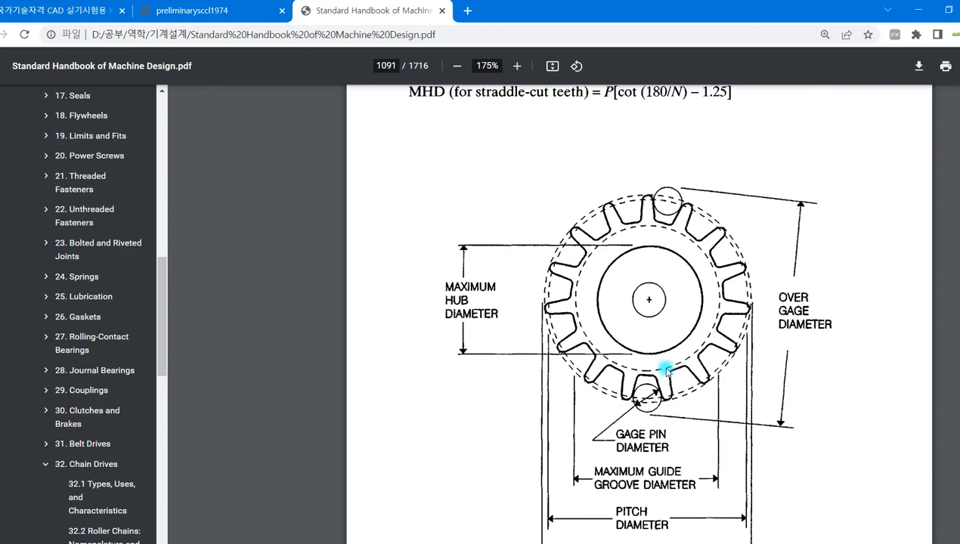
{"action": "scroll", "coordinate": [666, 370], "scroll_direction": "down", "scroll_amount": 3}
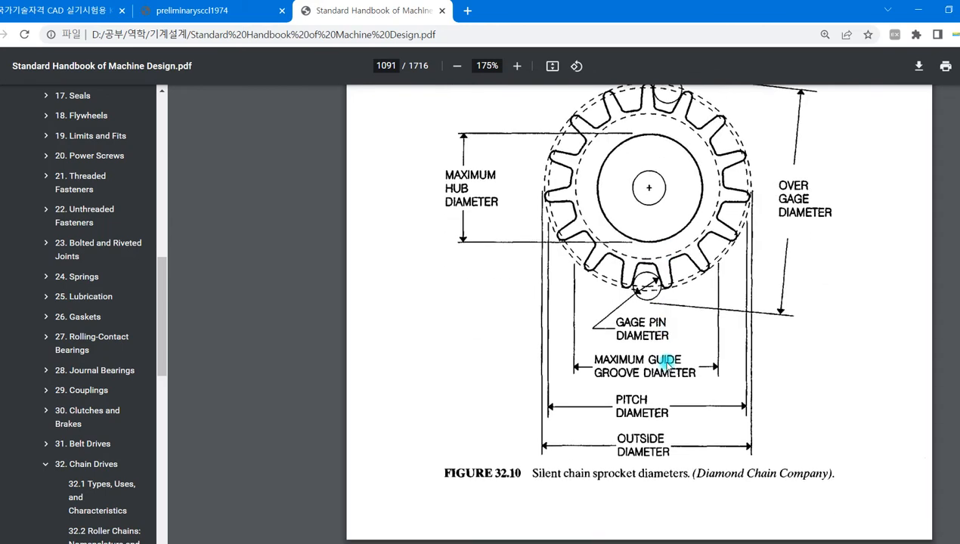
{"action": "scroll", "coordinate": [622, 262], "scroll_direction": "up", "scroll_amount": 6}
{"action": "scroll", "coordinate": [626, 276], "scroll_direction": "up", "scroll_amount": 17}
{"action": "scroll", "coordinate": [626, 276], "scroll_direction": "up", "scroll_amount": 20}
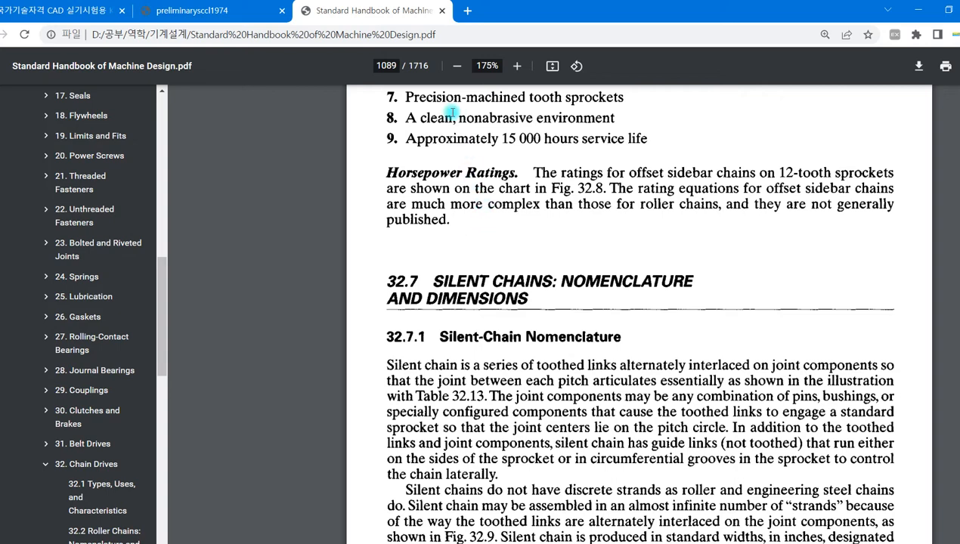
Switch to the preliminarysccl1974 machine design textbook and review the sprocket tooth profile drawing and its tooth height formulas
{"action": "left_click", "coordinate": [239, 16]}
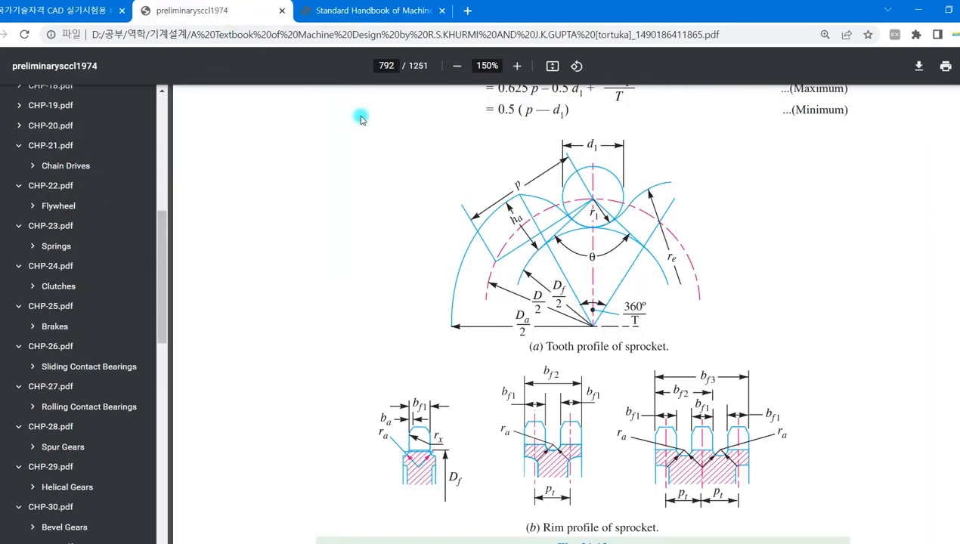
{"action": "scroll", "coordinate": [538, 239], "scroll_direction": "down", "scroll_amount": 2, "text": "ctrl"}
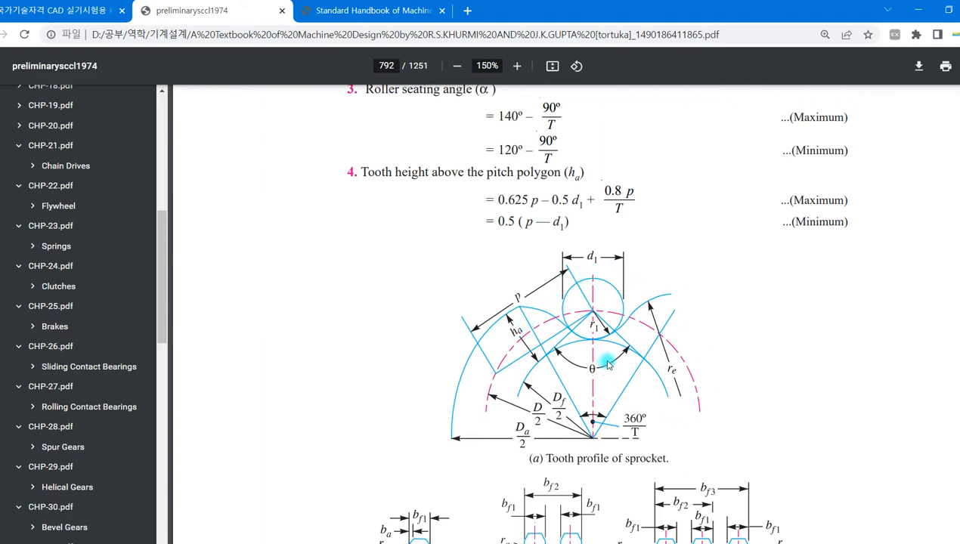
Return to the KS drafting standard PDF and highlight the applicable roller chain heading, the No. 40 row and its 12.70 pitch
{"action": "left_click", "coordinate": [66, 14]}
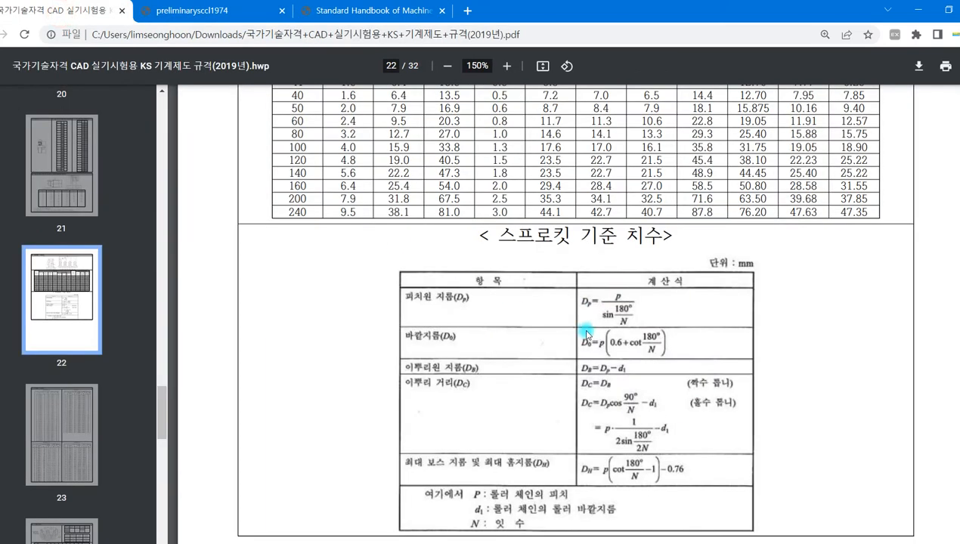
{"action": "scroll", "coordinate": [586, 334], "scroll_direction": "up", "scroll_amount": 3}
{"action": "left_click_drag", "start_coordinate": [770, 216], "coordinate": [811, 216]}
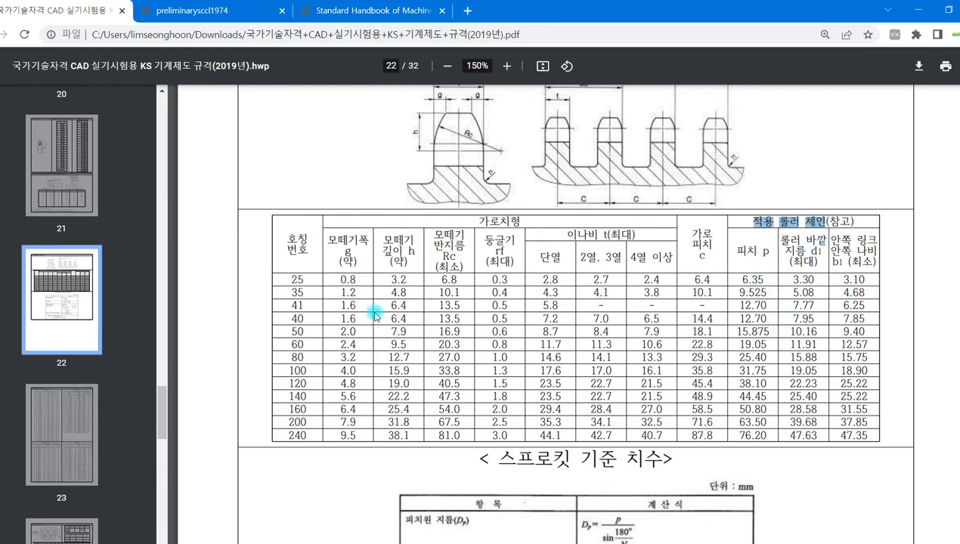
{"action": "left_click_drag", "start_coordinate": [290, 318], "coordinate": [752, 313]}
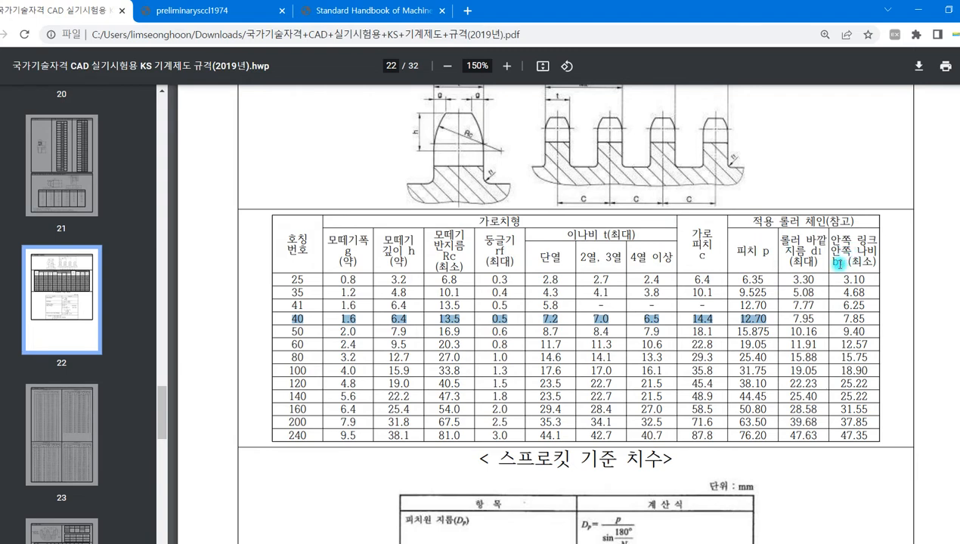
{"action": "double_click", "coordinate": [852, 318]}
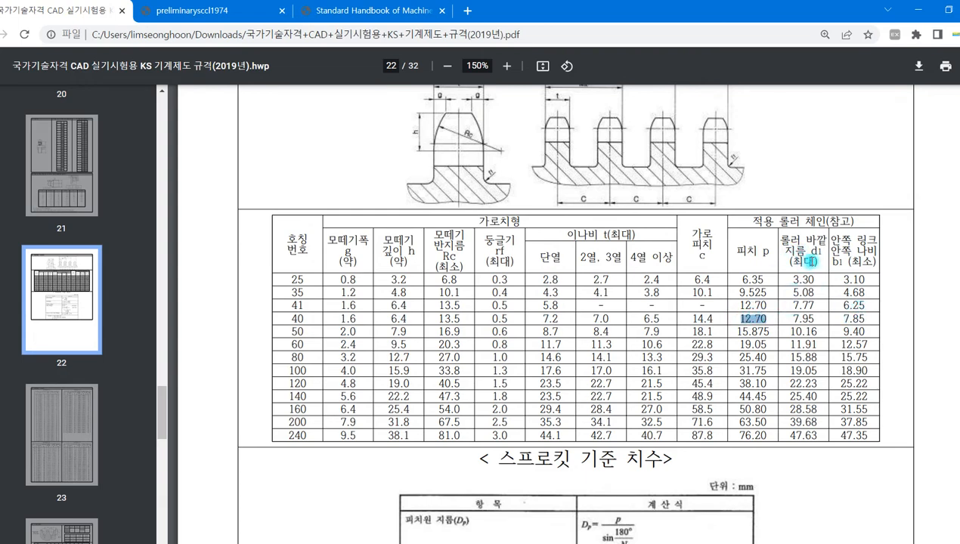
Highlight the No. 40 roller outside diameter of 7.95 and compare it with the textbook's tooth profile drawing and the KS sprocket dimension formulas
{"action": "double_click", "coordinate": [800, 319]}
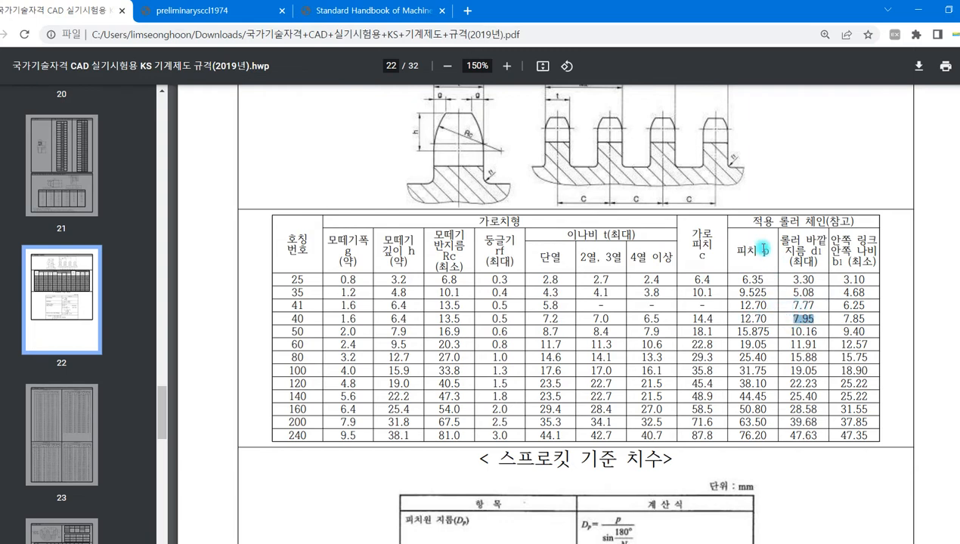
{"action": "left_click", "coordinate": [220, 11]}
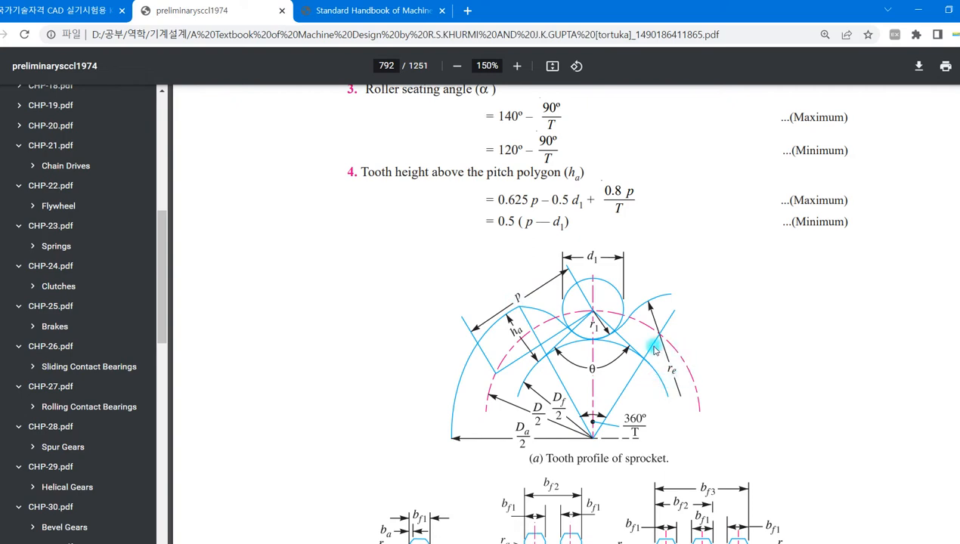
{"action": "left_click", "coordinate": [75, 10]}
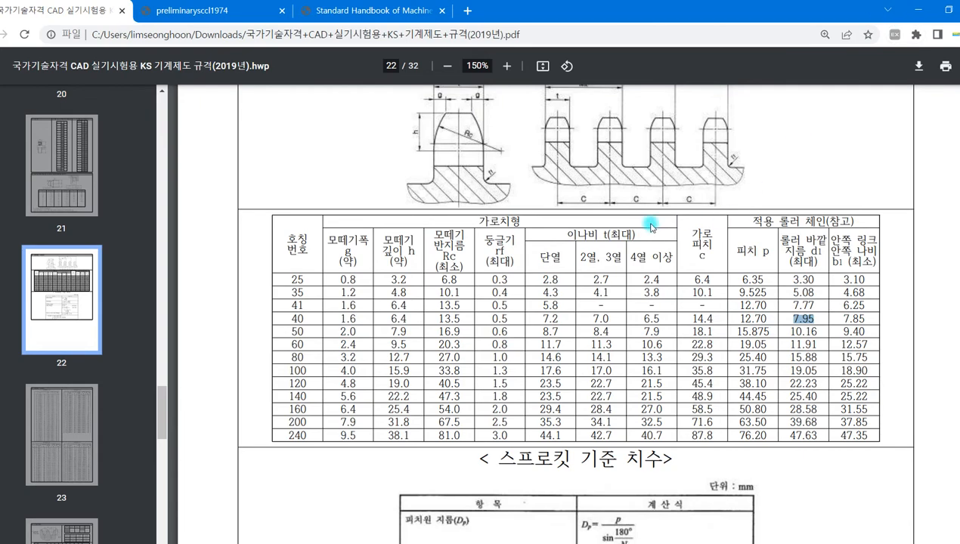
{"action": "scroll", "coordinate": [340, 273], "scroll_direction": "down", "scroll_amount": 4}
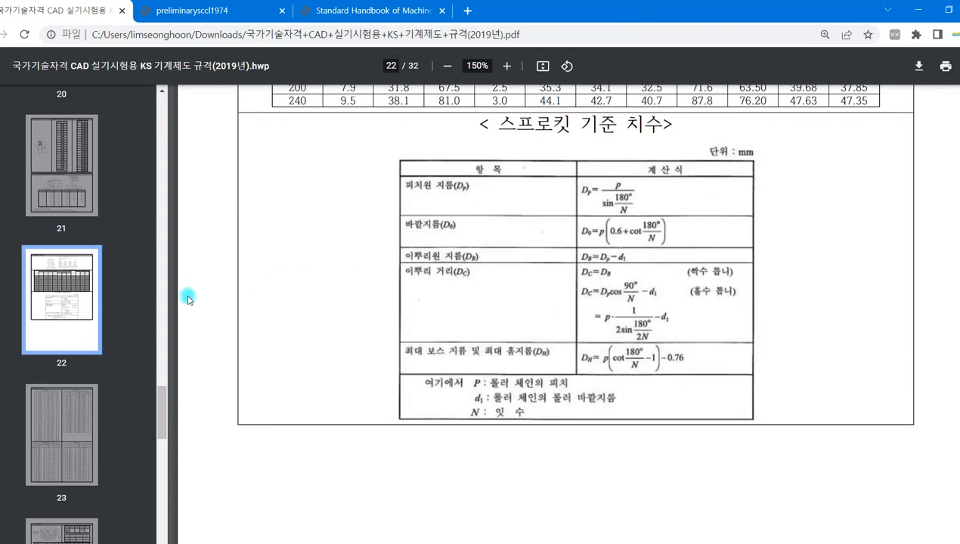
Open page 30 and highlight the circular pitch, roller diameter, tooth and pitch circle diameter entries in the chain and sprocket specification table
{"action": "left_click_drag", "start_coordinate": [156, 404], "coordinate": [139, 516]}
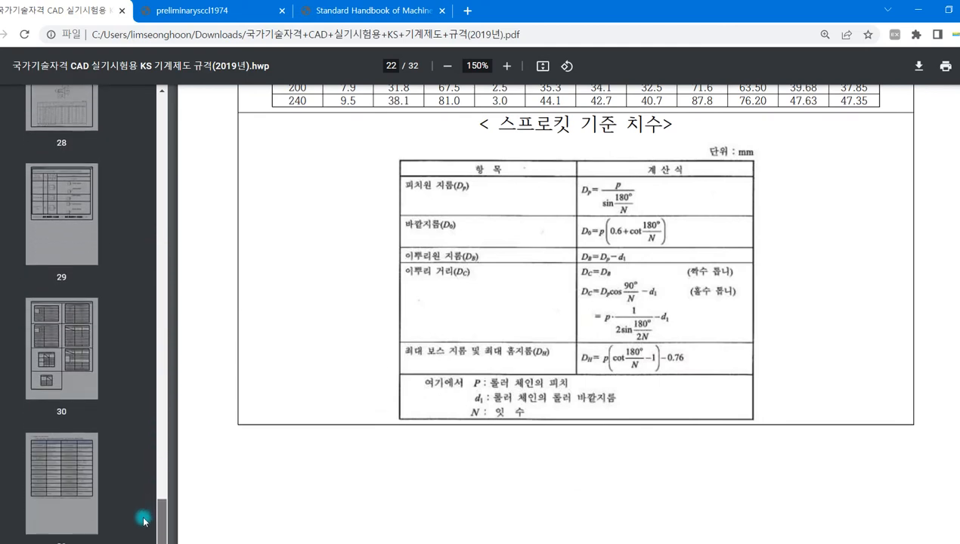
{"action": "left_click", "coordinate": [68, 381]}
{"action": "scroll", "coordinate": [415, 365], "scroll_direction": "down", "scroll_amount": 5}
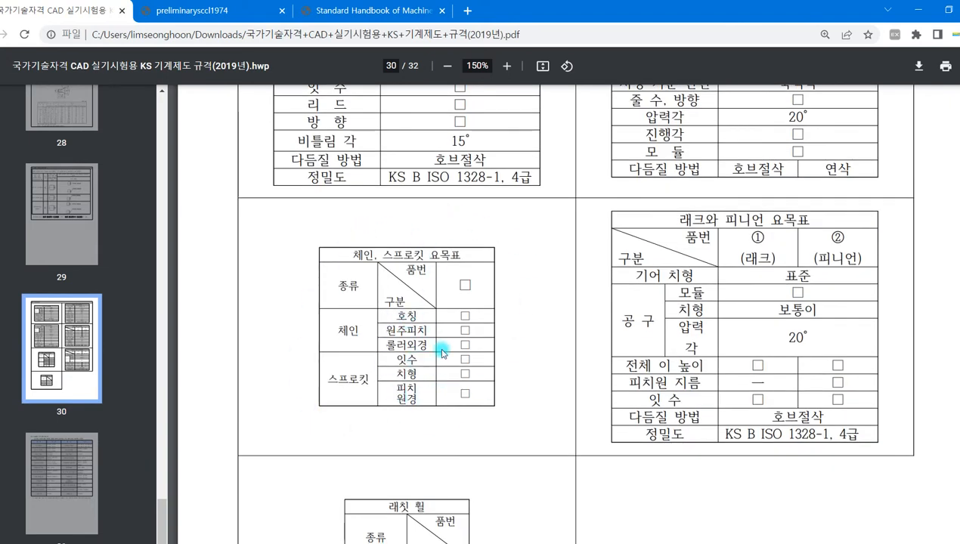
{"action": "double_click", "coordinate": [387, 335]}
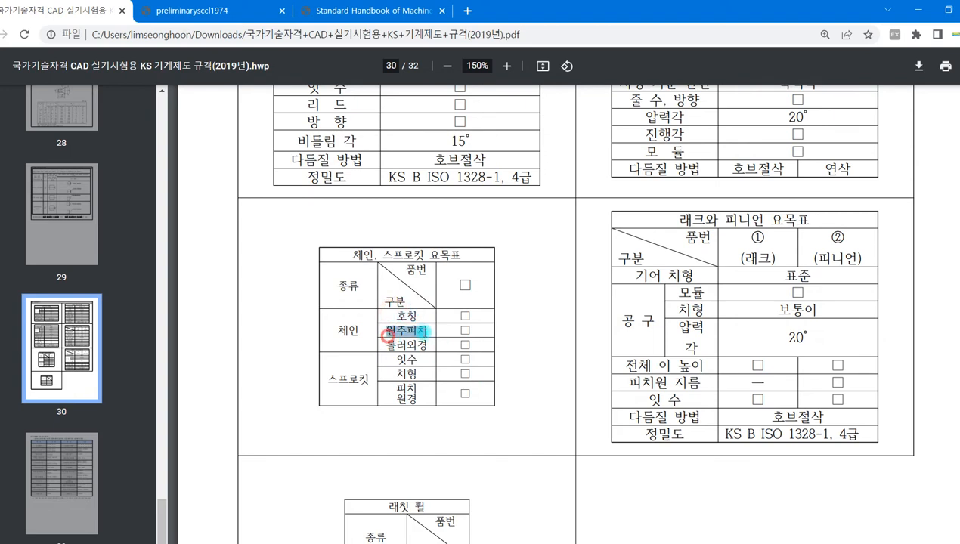
{"action": "double_click", "coordinate": [388, 344]}
{"action": "double_click", "coordinate": [405, 373]}
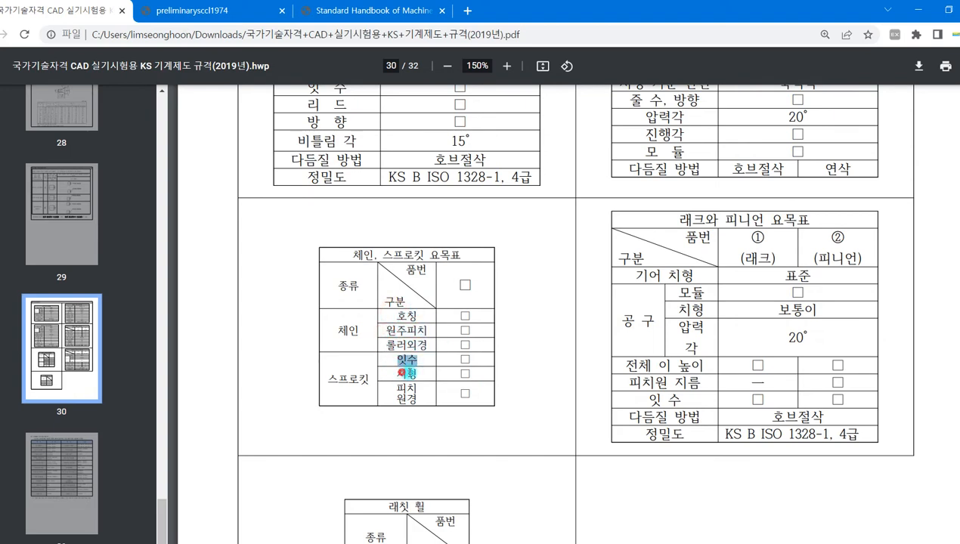
{"action": "left_click_drag", "start_coordinate": [397, 386], "coordinate": [413, 399]}
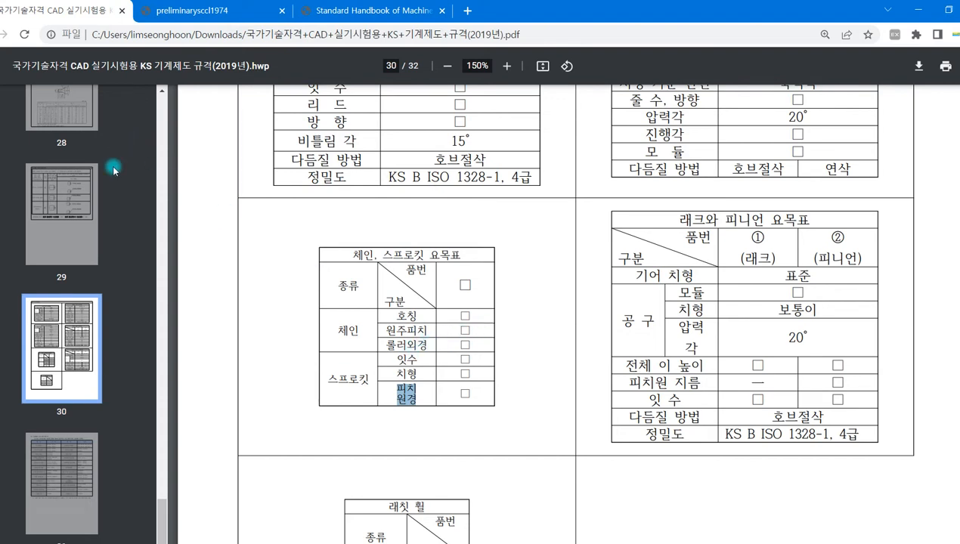
Go back to page 22 and review the No. 40 sprocket tooth dimensions in the transverse tooth profile table
{"action": "scroll", "coordinate": [119, 182], "scroll_direction": "up", "scroll_amount": 10}
{"action": "scroll", "coordinate": [117, 208], "scroll_direction": "up", "scroll_amount": 4}
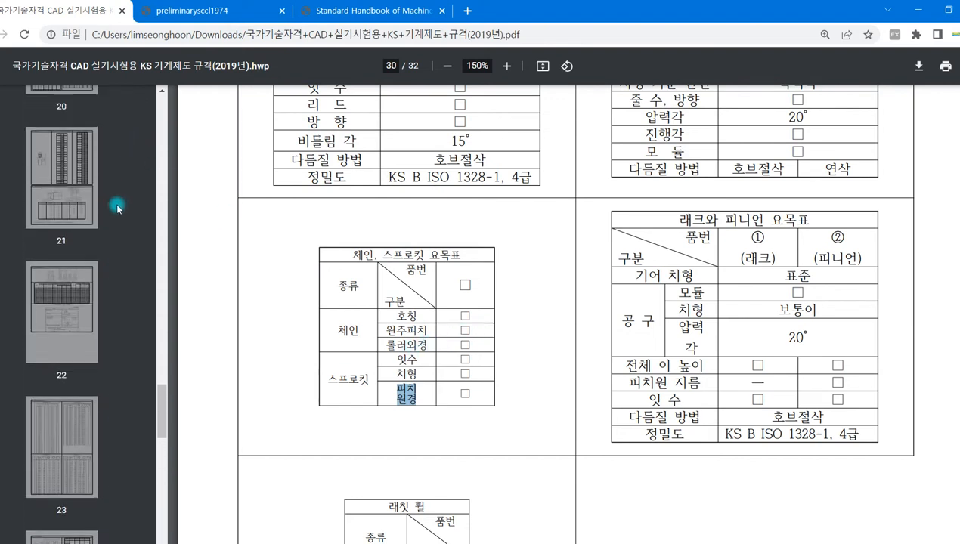
{"action": "scroll", "coordinate": [117, 210], "scroll_direction": "down", "scroll_amount": 3}
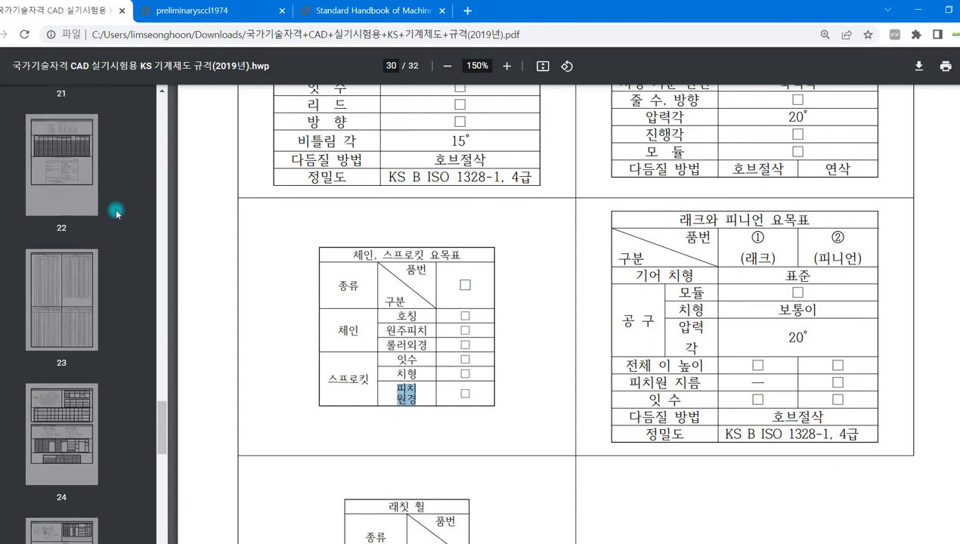
{"action": "scroll", "coordinate": [114, 210], "scroll_direction": "up", "scroll_amount": 5}
{"action": "scroll", "coordinate": [113, 210], "scroll_direction": "down", "scroll_amount": 3}
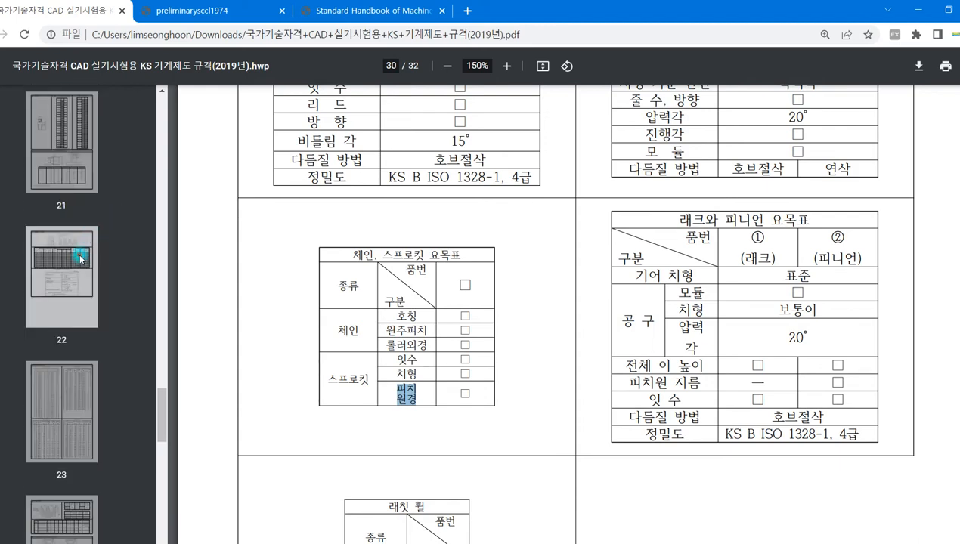
{"action": "left_click", "coordinate": [83, 259]}
{"action": "scroll", "coordinate": [610, 329], "scroll_direction": "down", "scroll_amount": 3}
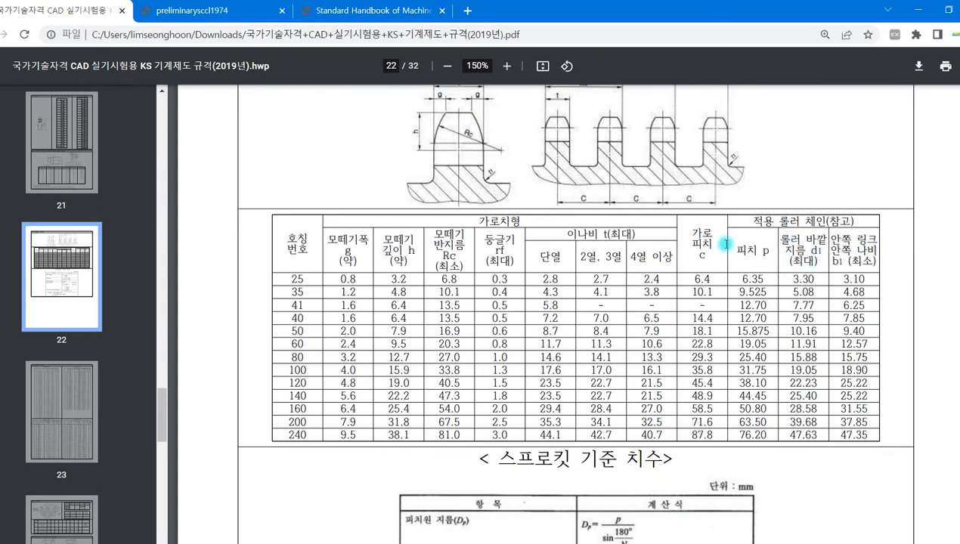
Reopen the chain and sprocket specification table on page 30 and highlight the blank value cell for the pitch circle diameter
{"action": "scroll", "coordinate": [143, 332], "scroll_direction": "down", "scroll_amount": 10}
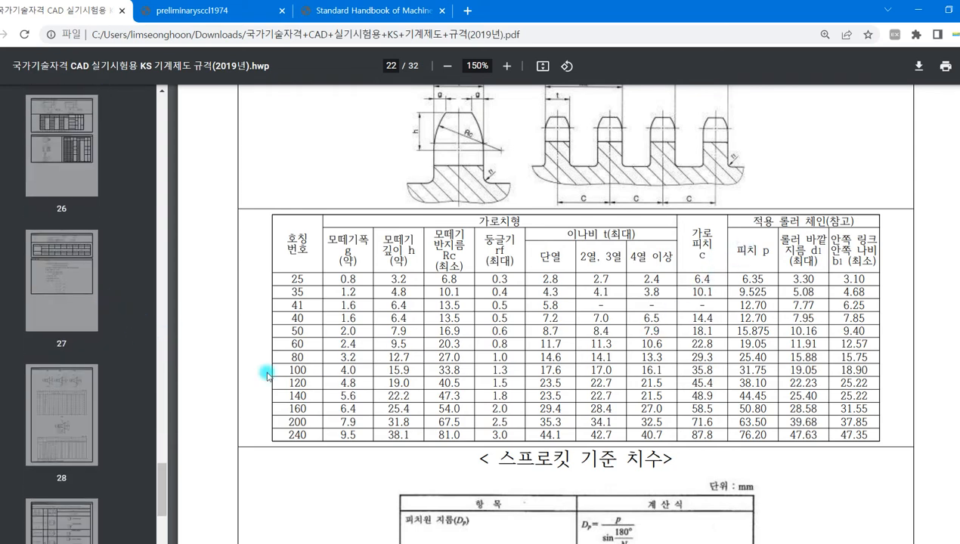
{"action": "scroll", "coordinate": [133, 358], "scroll_direction": "down", "scroll_amount": 5}
{"action": "scroll", "coordinate": [88, 365], "scroll_direction": "down", "scroll_amount": 2}
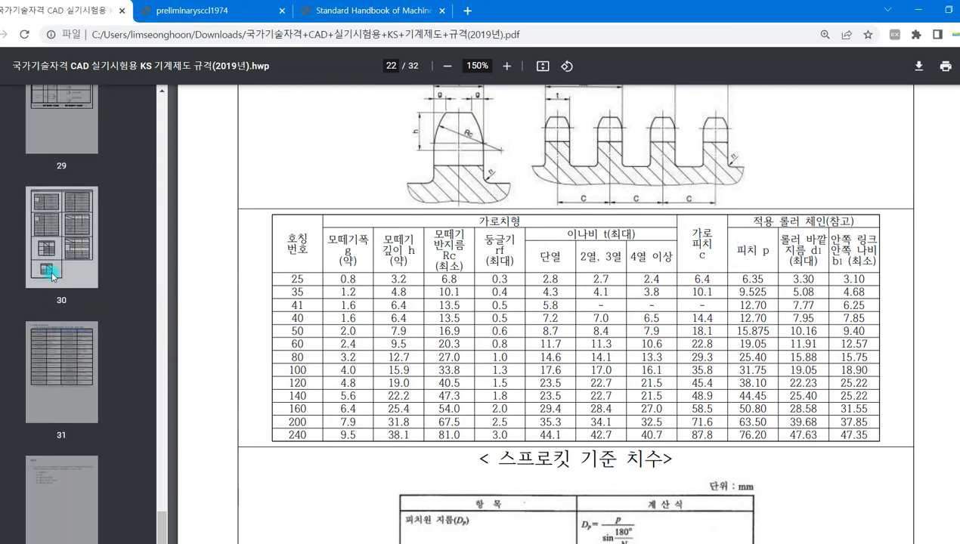
{"action": "left_click", "coordinate": [64, 242]}
{"action": "scroll", "coordinate": [380, 407], "scroll_direction": "down", "scroll_amount": 5}
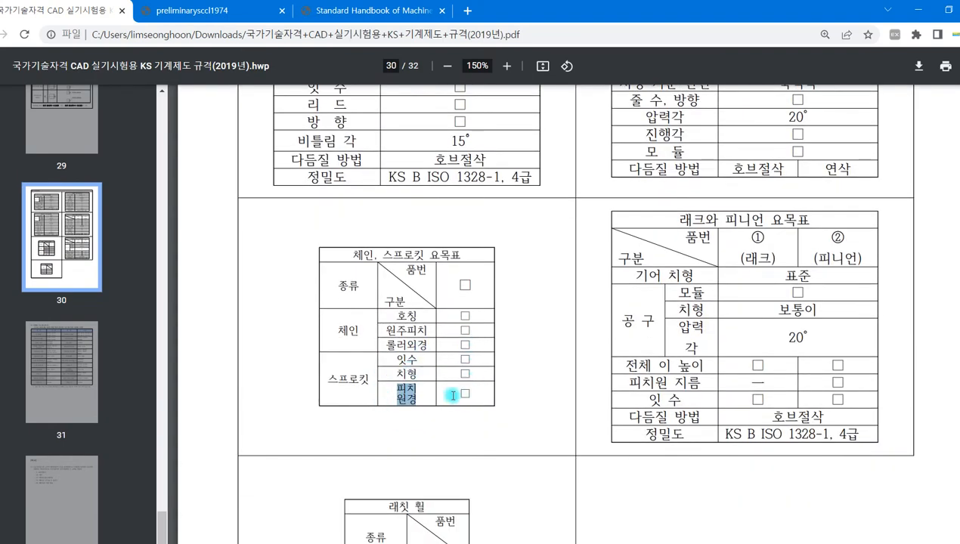
{"action": "left_click_drag", "start_coordinate": [458, 395], "coordinate": [472, 395]}
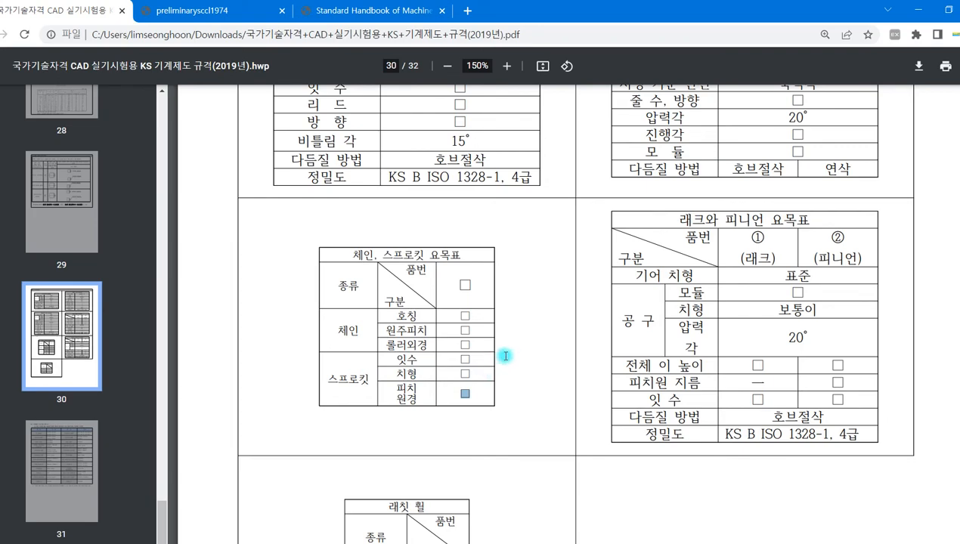
Switch to the Inventor part, start a 2D sketch on the XY plane and draw a narrow rectangle about 15.7 mm tall from the origin
{"action": "key", "text": "alt+Tab"}
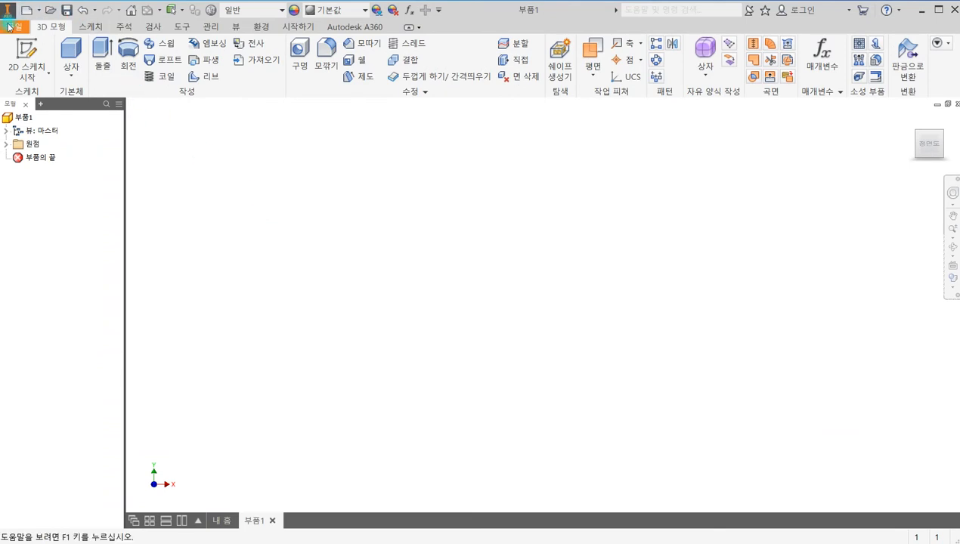
{"action": "left_click", "coordinate": [26, 52]}
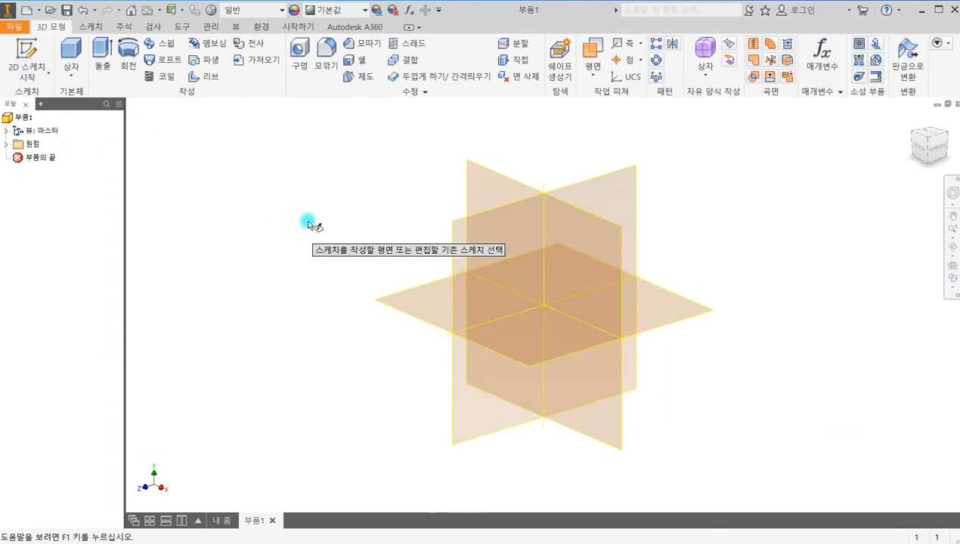
{"action": "left_click", "coordinate": [488, 187]}
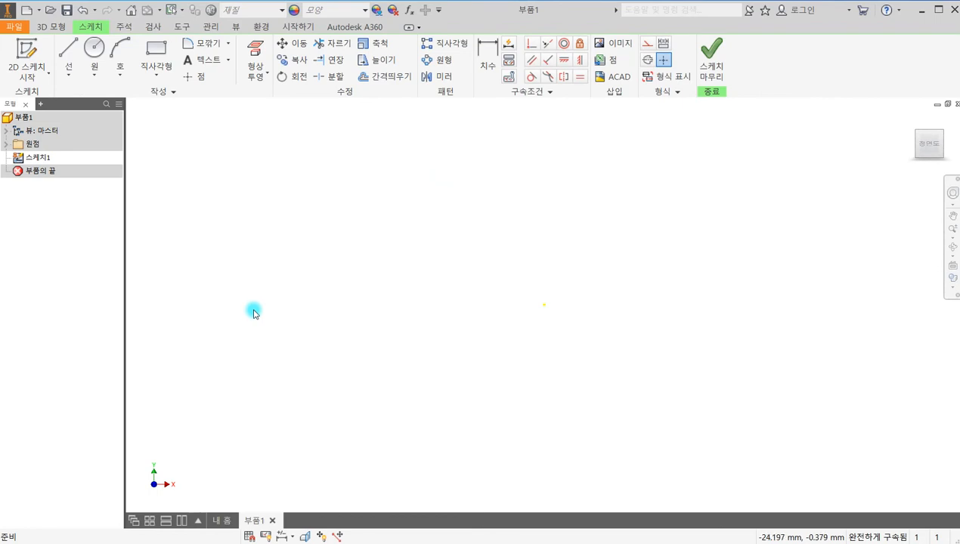
{"action": "left_click", "coordinate": [156, 48]}
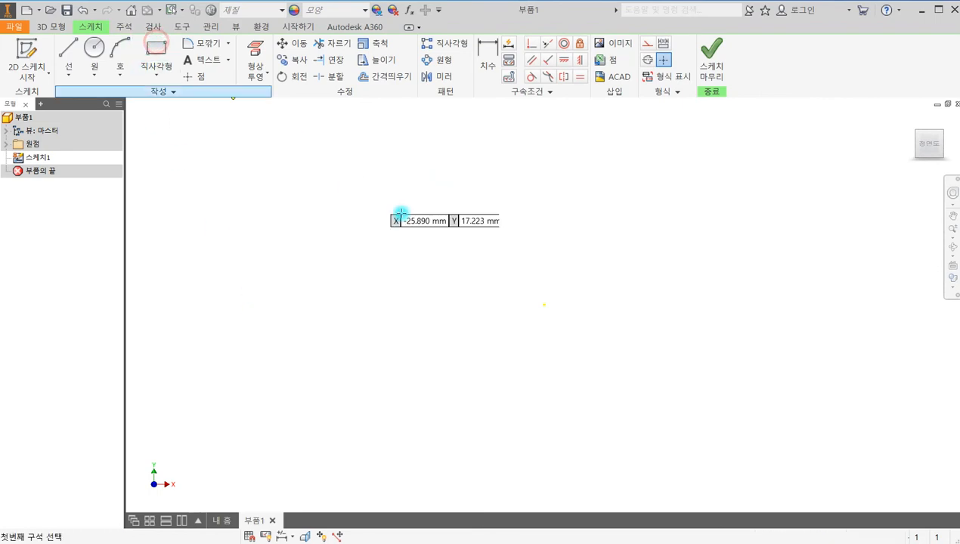
{"action": "left_click", "coordinate": [543, 304]}
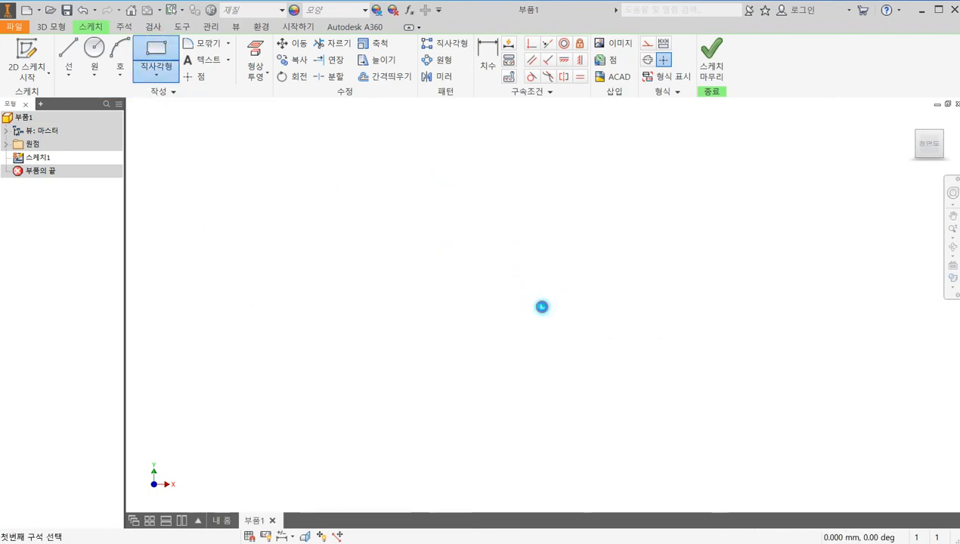
{"action": "left_click", "coordinate": [602, 116]}
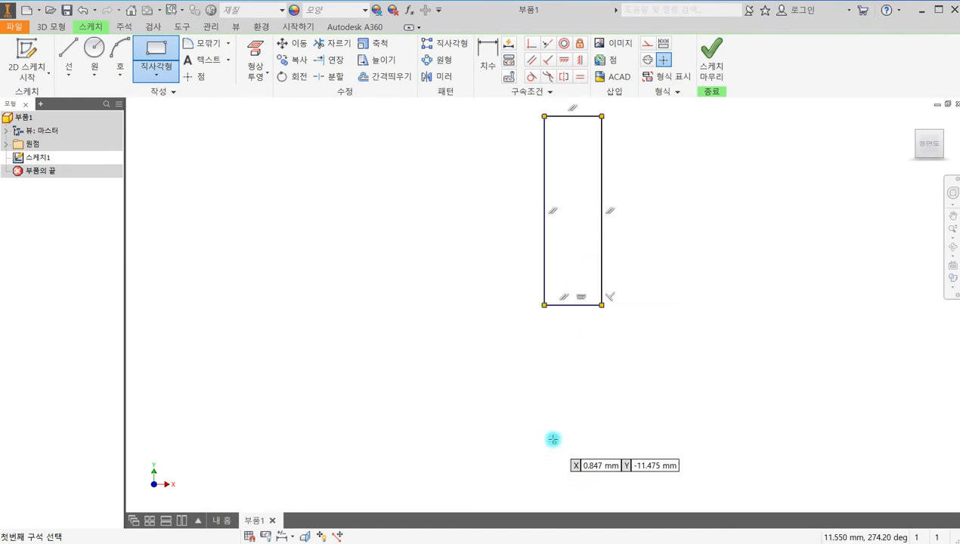
{"action": "middle_click_drag", "start_coordinate": [508, 396], "coordinate": [409, 476]}
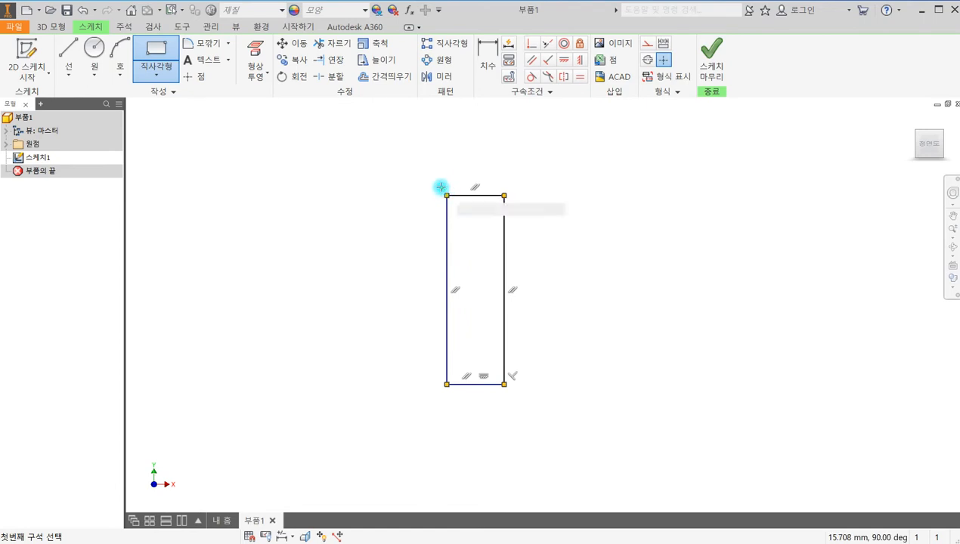
Draw a vertical line between the midpoints of the rectangle's top and bottom edges and convert it to a construction line
{"action": "left_click", "coordinate": [67, 51]}
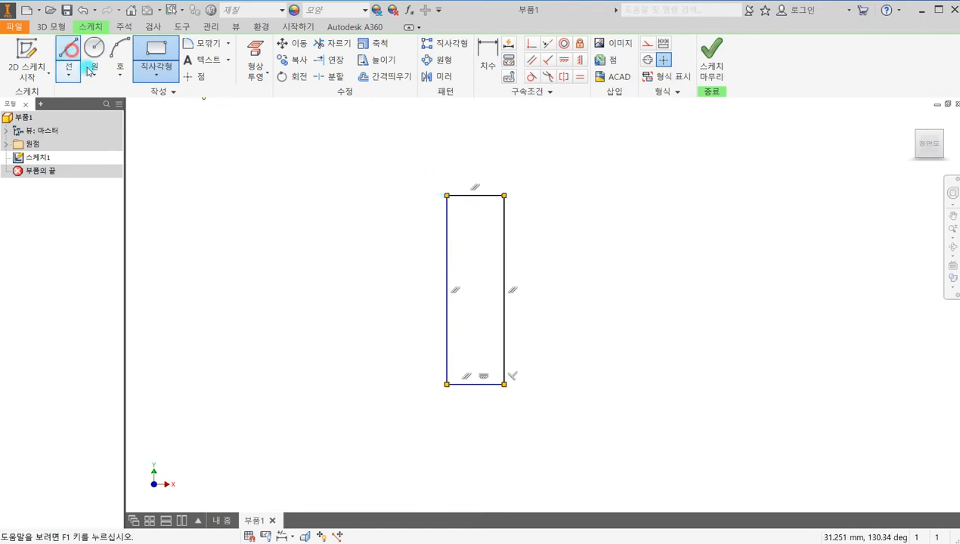
{"action": "left_click", "coordinate": [475, 196]}
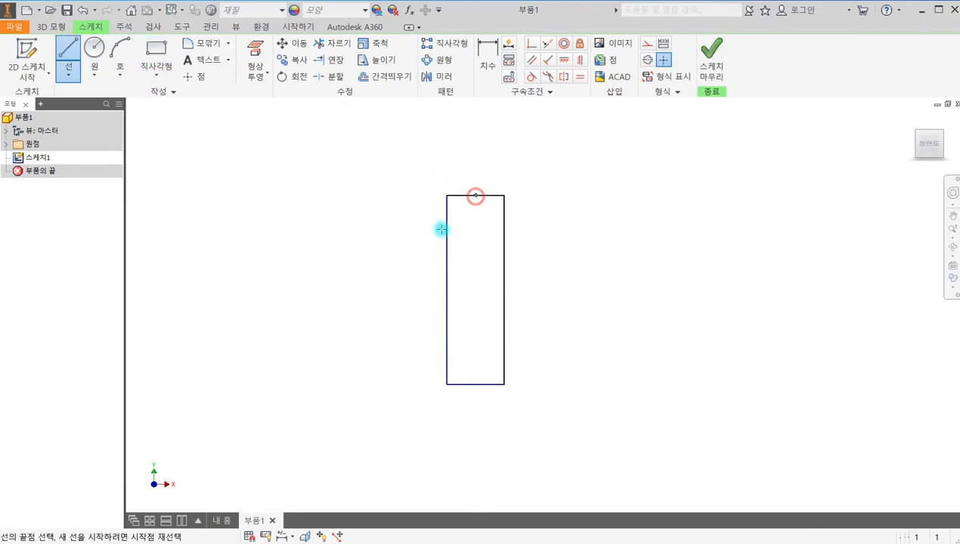
{"action": "double_click", "coordinate": [475, 378]}
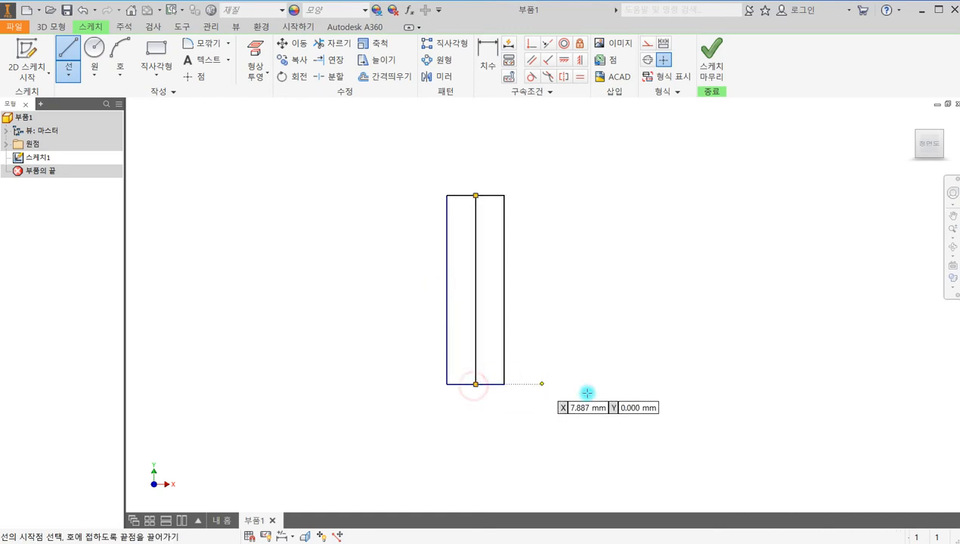
{"action": "key", "text": "Escape"}
{"action": "scroll", "coordinate": [490, 271], "scroll_direction": "up", "scroll_amount": 3}
{"action": "left_click_drag", "start_coordinate": [491, 314], "coordinate": [440, 242]}
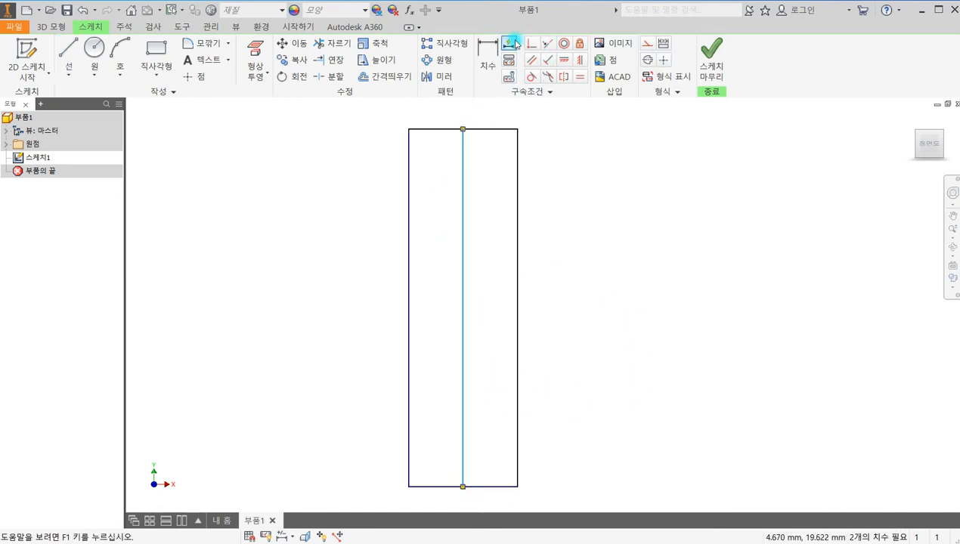
{"action": "left_click", "coordinate": [648, 43]}
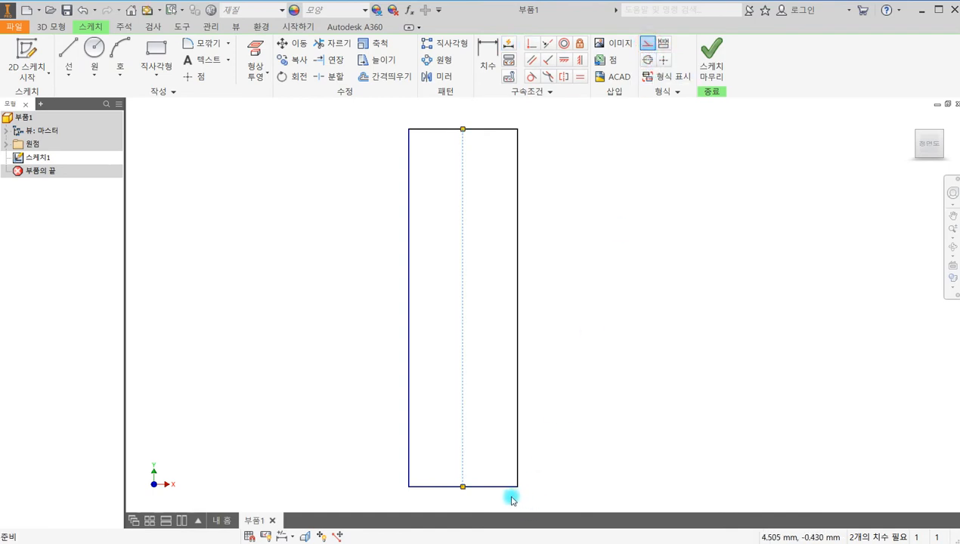
Convert the rectangle's bottom edge to a centerline
{"action": "left_click", "coordinate": [361, 461]}
{"action": "left_click_drag", "start_coordinate": [380, 472], "coordinate": [551, 510]}
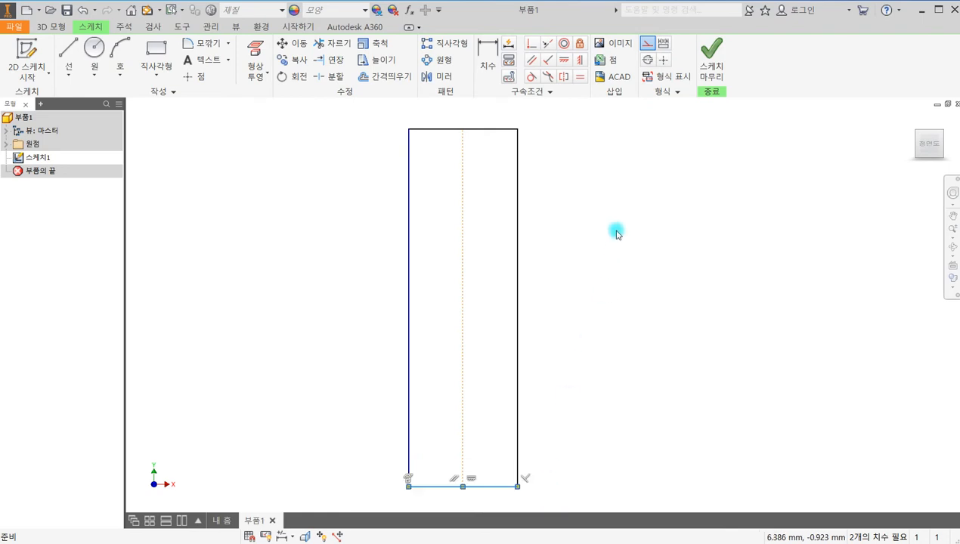
{"action": "left_click", "coordinate": [648, 62]}
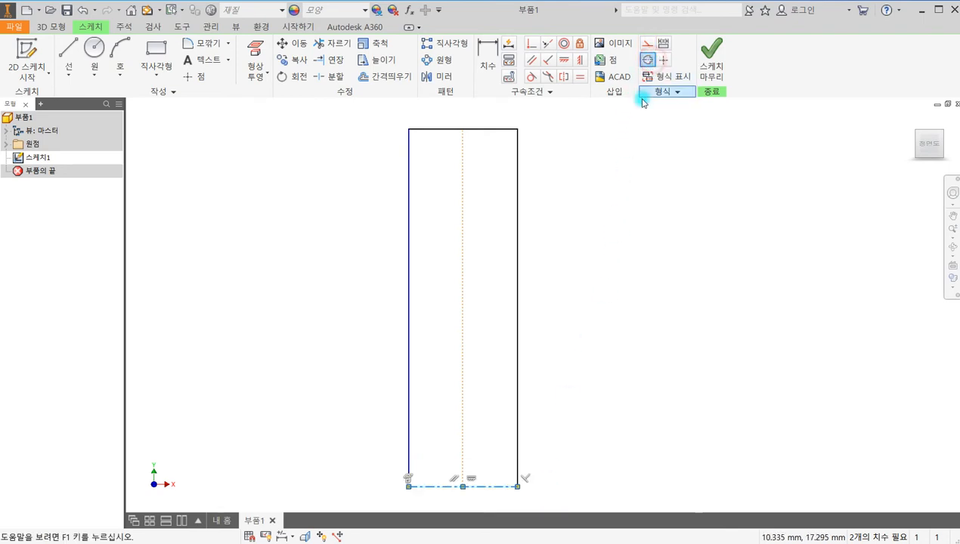
Dimension the rectangle's top edge to the centerline as a diameter of 76 mm
{"action": "scroll", "coordinate": [598, 257], "scroll_direction": "down", "scroll_amount": 2}
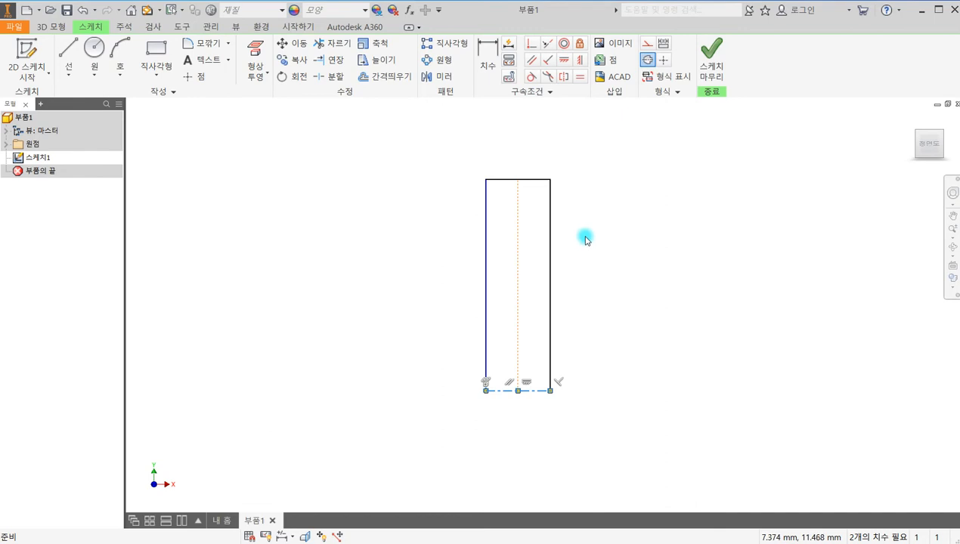
{"action": "left_click", "coordinate": [493, 53]}
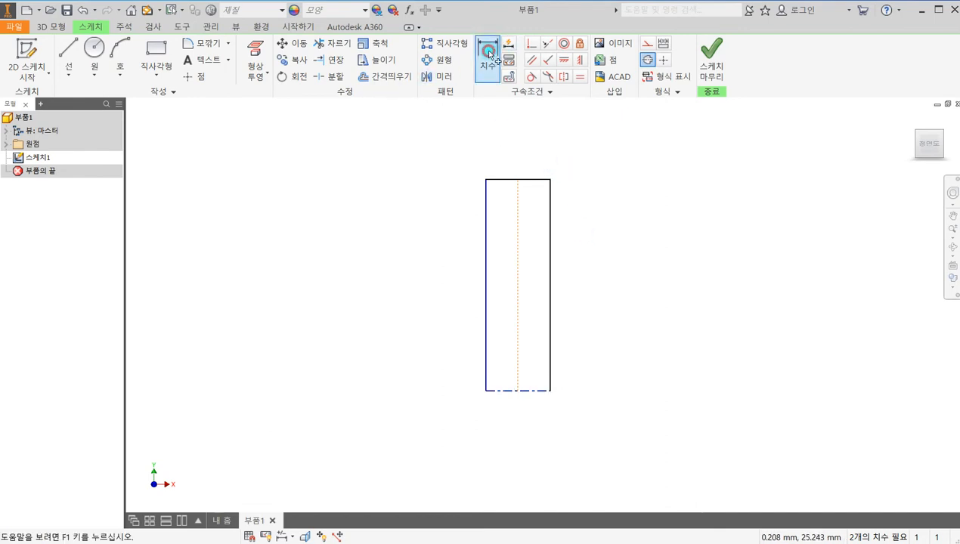
{"action": "left_click", "coordinate": [533, 181]}
{"action": "left_click", "coordinate": [533, 391]}
{"action": "left_click", "coordinate": [619, 334]}
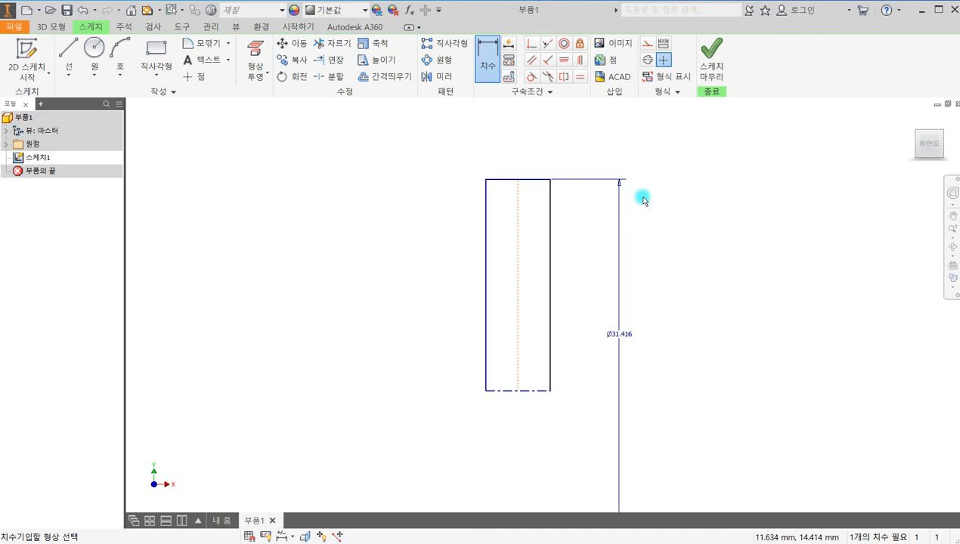
{"action": "left_click", "coordinate": [625, 335]}
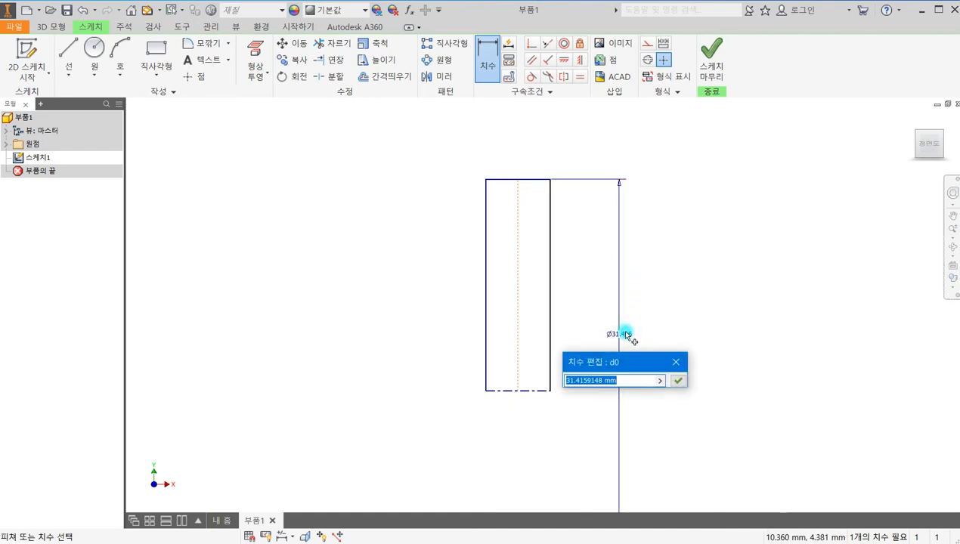
{"action": "type", "text": "가"}
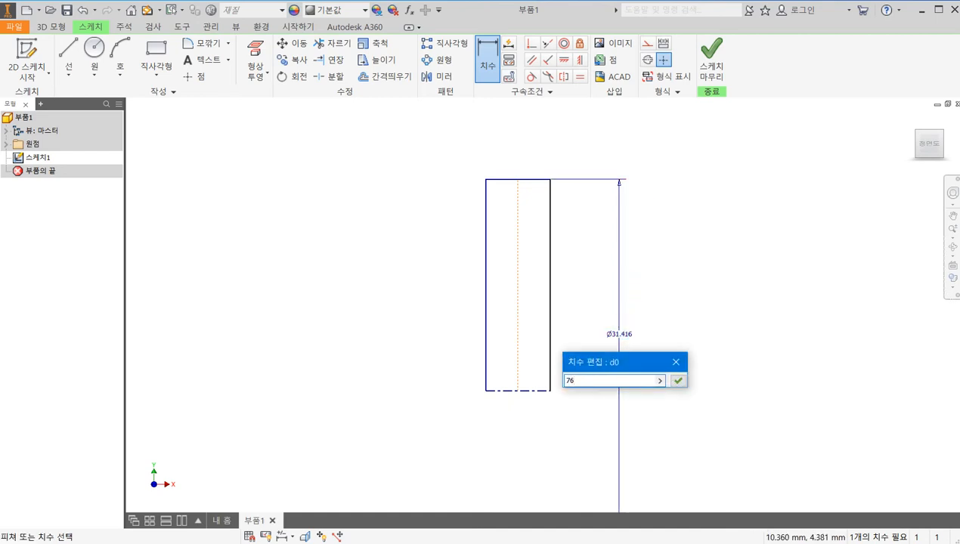
{"action": "left_click", "coordinate": [677, 380]}
Dimension the rectangle's width between its two vertical sides and set it to 7.2 mm
{"action": "scroll", "coordinate": [691, 375], "scroll_direction": "down", "scroll_amount": 4}
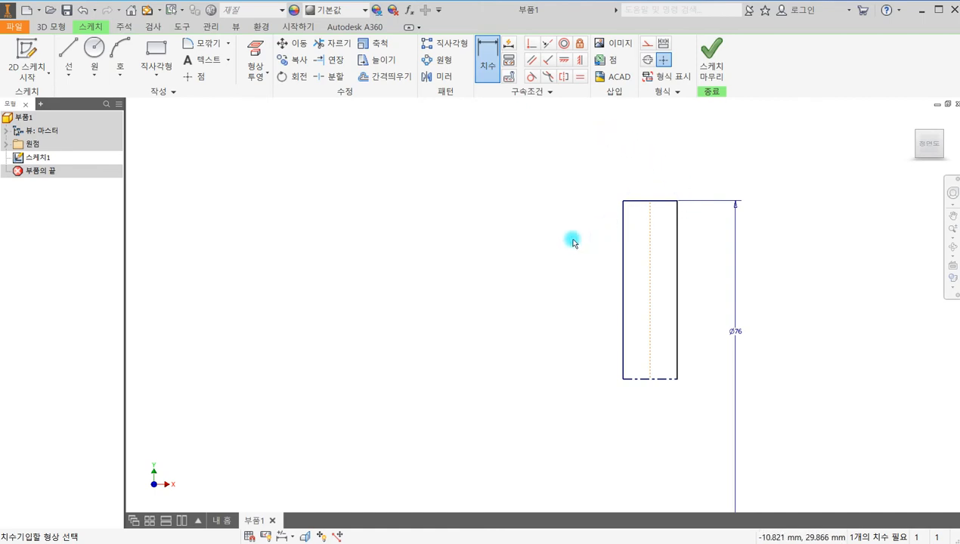
{"action": "scroll", "coordinate": [499, 361], "scroll_direction": "down", "scroll_amount": 3}
{"action": "left_click", "coordinate": [578, 308]}
{"action": "left_click", "coordinate": [606, 306]}
{"action": "left_click", "coordinate": [595, 237]}
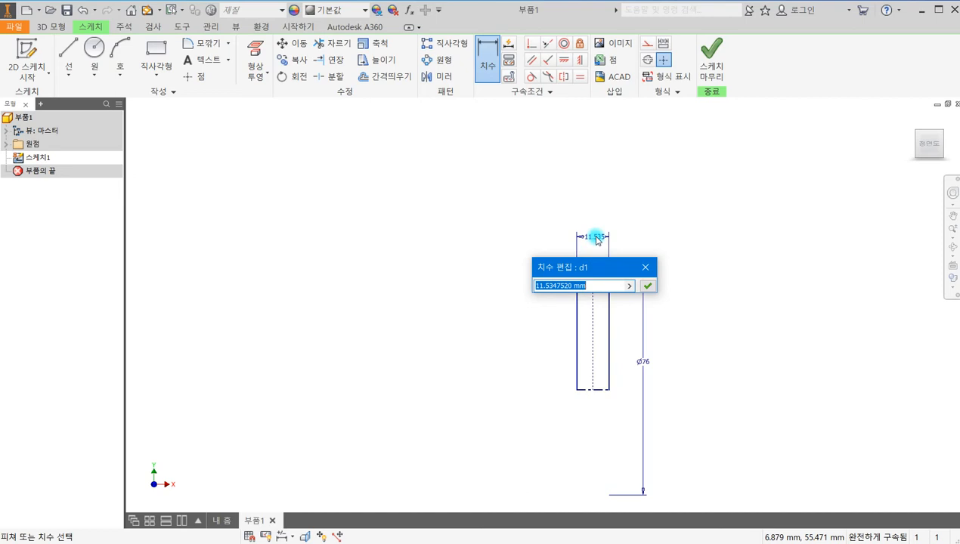
{"action": "type", "text": "7.2"}
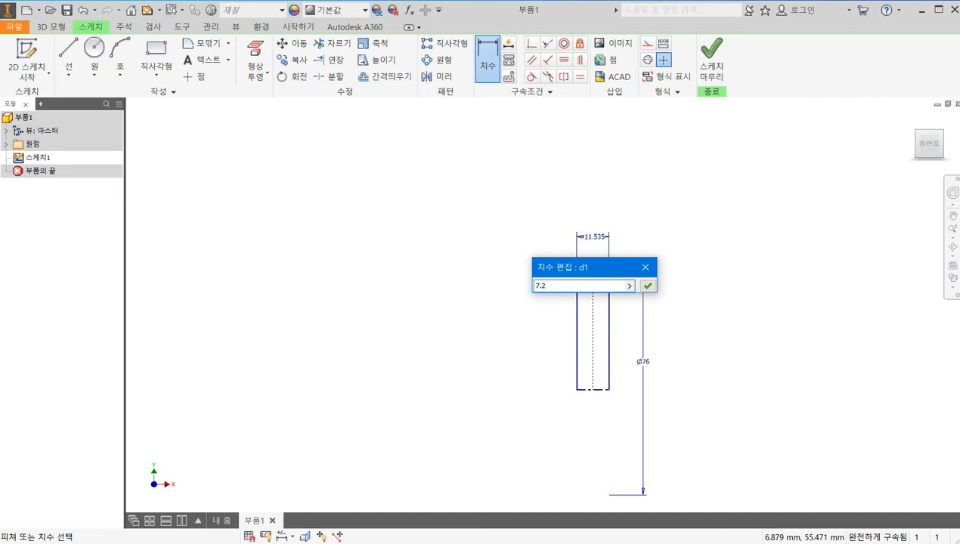
{"action": "left_click", "coordinate": [649, 286]}
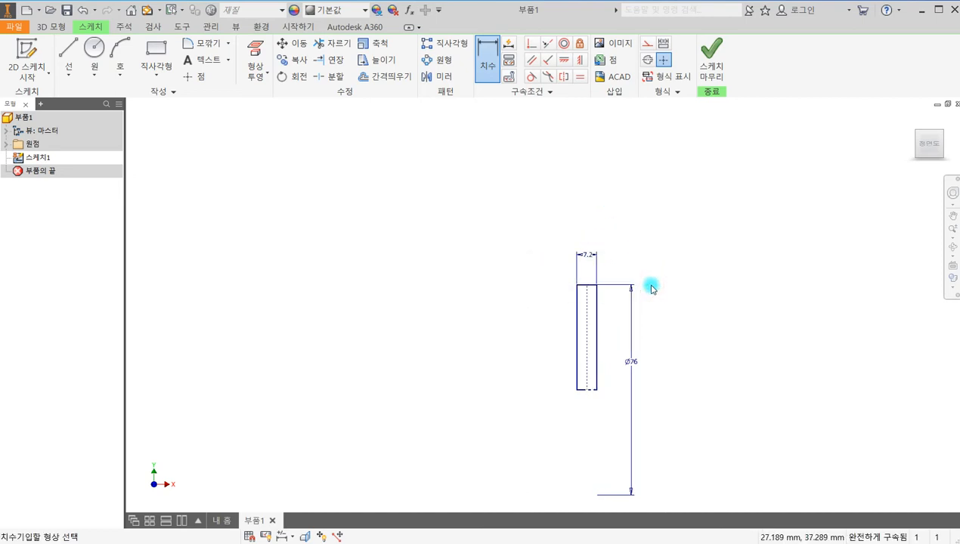
Draw a three-point arc of about 4.2 mm radius across the rectangle's upper-left corner, from the top edge to the left side
{"action": "scroll", "coordinate": [575, 342], "scroll_direction": "up", "scroll_amount": 3}
{"action": "scroll", "coordinate": [577, 333], "scroll_direction": "down", "scroll_amount": 3}
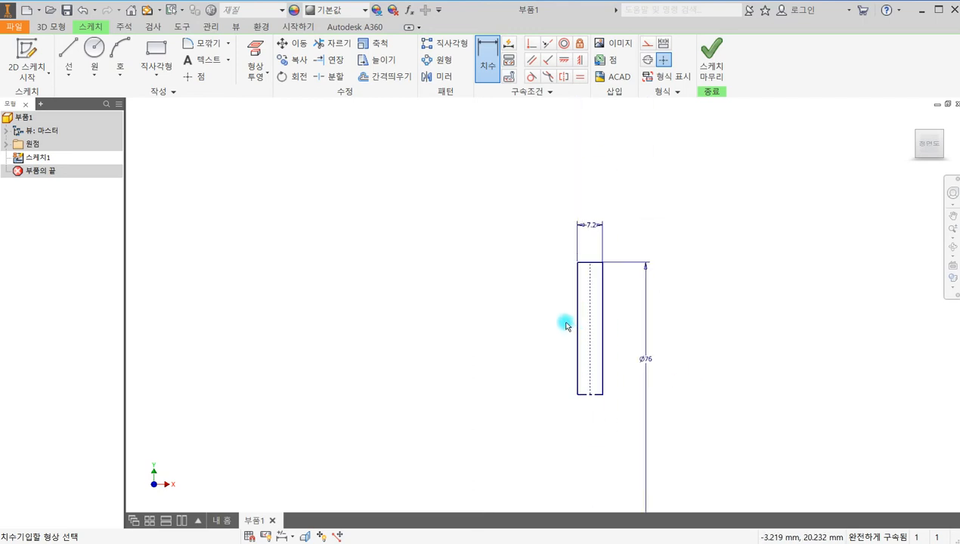
{"action": "scroll", "coordinate": [468, 288], "scroll_direction": "up", "scroll_amount": 5}
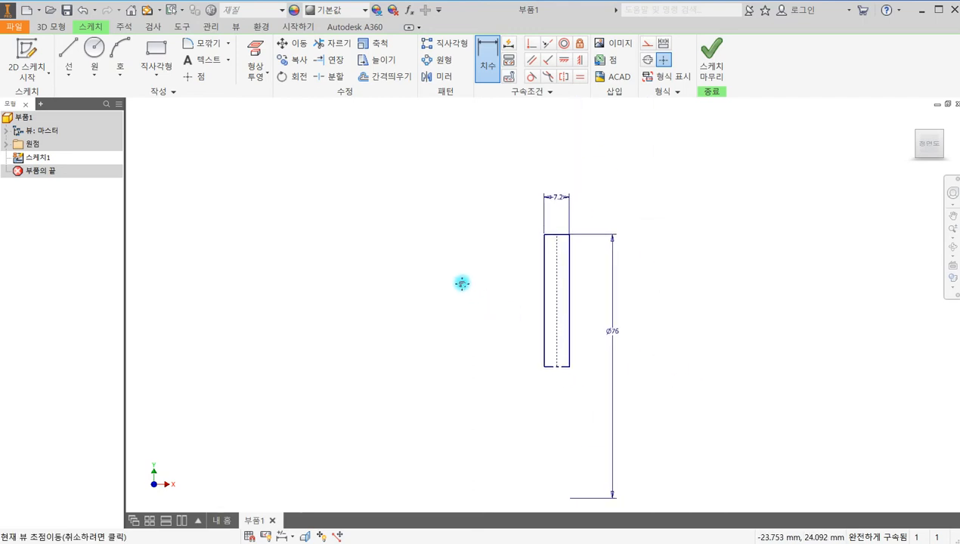
{"action": "middle_click_drag", "start_coordinate": [456, 228], "coordinate": [417, 232]}
{"action": "left_click", "coordinate": [120, 50]}
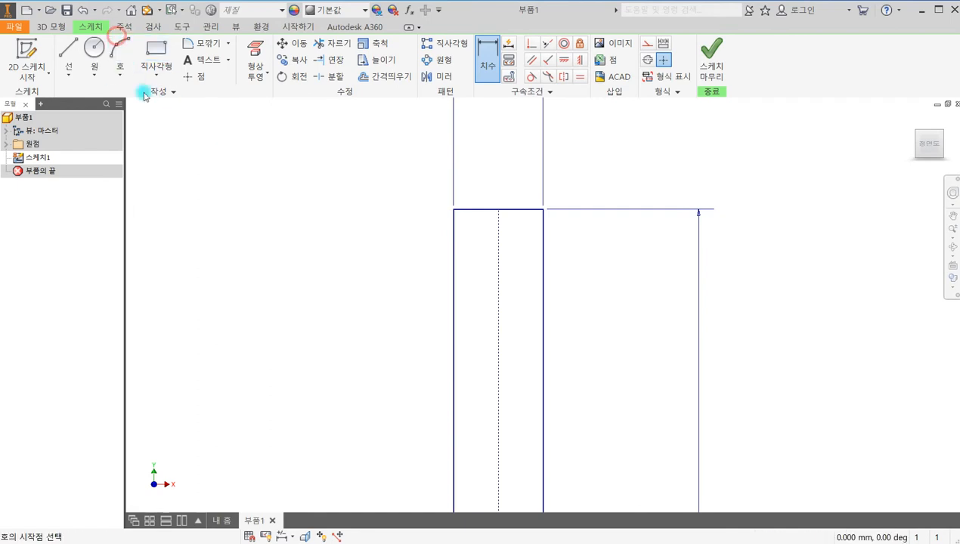
{"action": "left_click", "coordinate": [469, 209]}
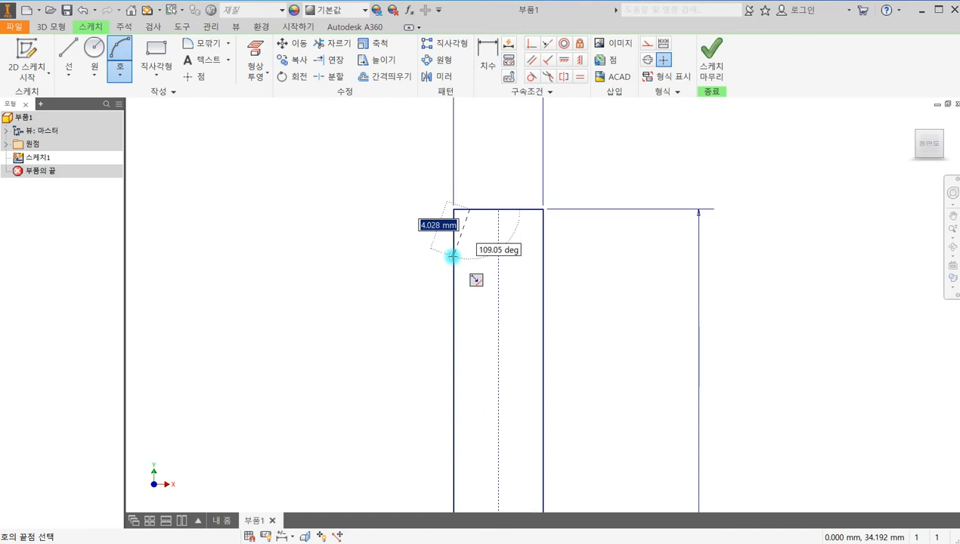
{"action": "left_click", "coordinate": [454, 257]}
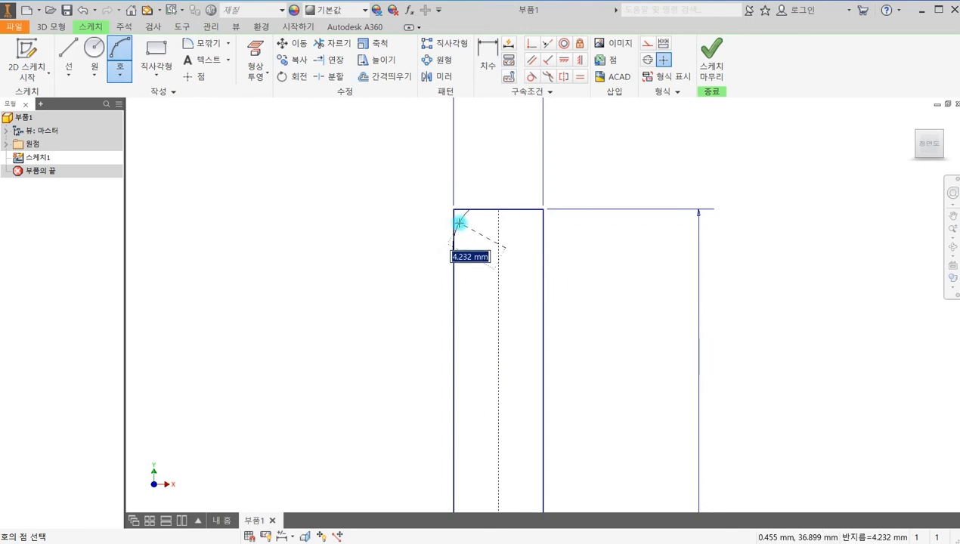
{"action": "left_click", "coordinate": [510, 223]}
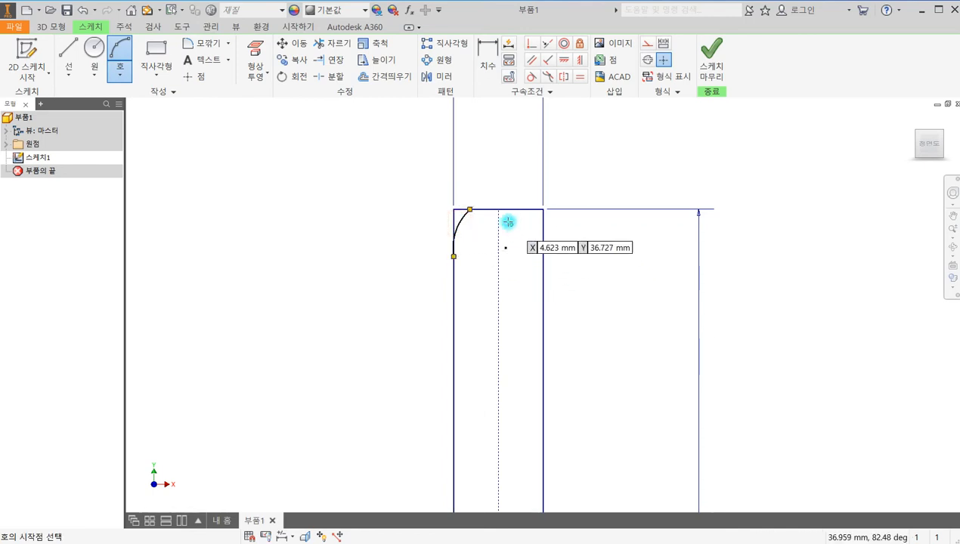
Dimension the horizontal distance from the rectangle's left side to the arc's upper endpoint as 1.6 mm
{"action": "scroll", "coordinate": [507, 221], "scroll_direction": "up", "scroll_amount": 5}
{"action": "left_click", "coordinate": [485, 59]}
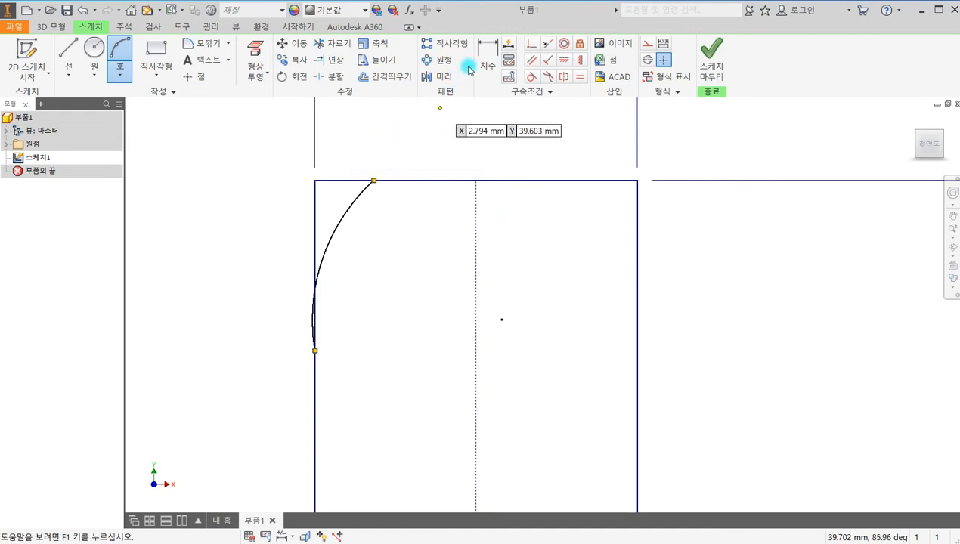
{"action": "left_click", "coordinate": [372, 182]}
{"action": "left_click", "coordinate": [318, 210]}
{"action": "left_click", "coordinate": [360, 133]}
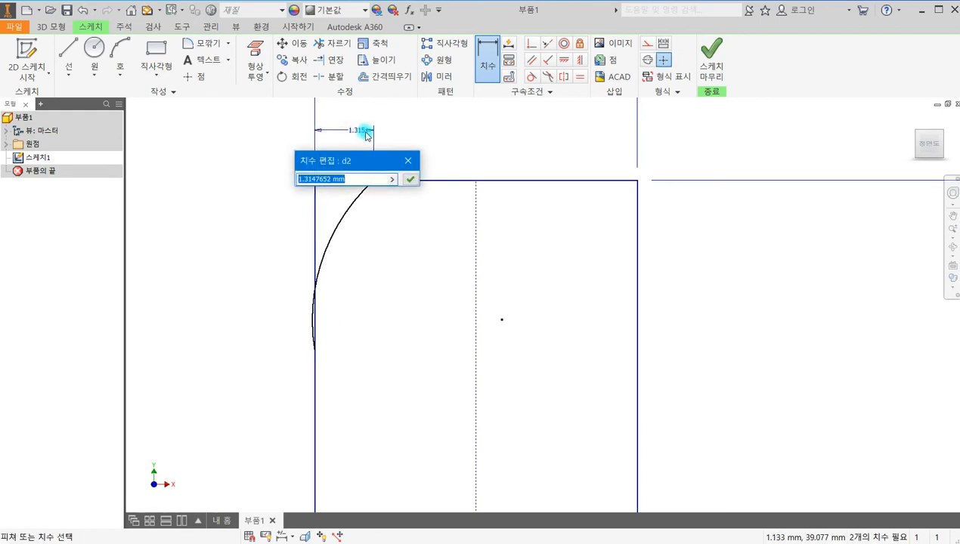
{"action": "type", "text": "1.6"}
{"action": "key", "text": "Return"}
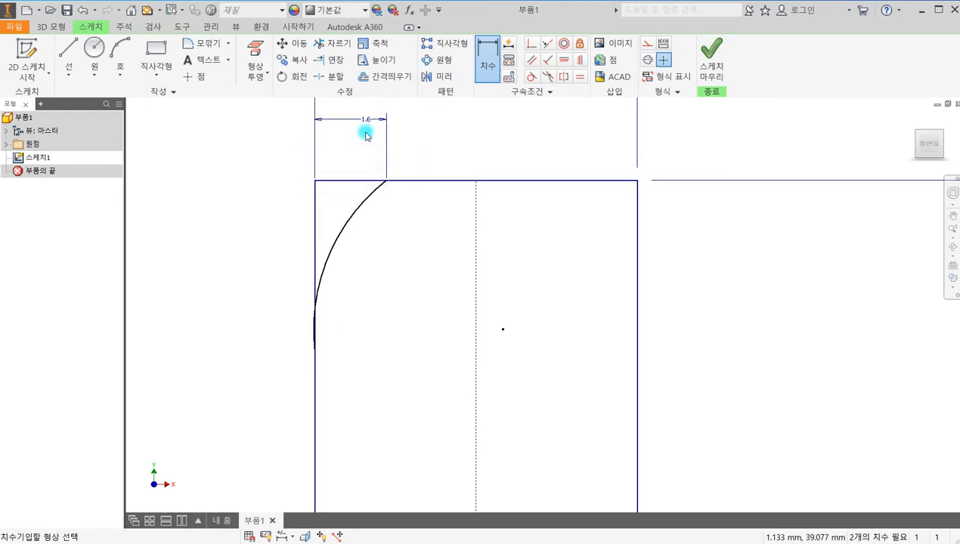
Dimension the vertical distance from the rectangle's top edge to the arc's center point as 6.4 mm
{"action": "left_click", "coordinate": [504, 330]}
{"action": "left_click", "coordinate": [420, 180]}
{"action": "left_click", "coordinate": [225, 226]}
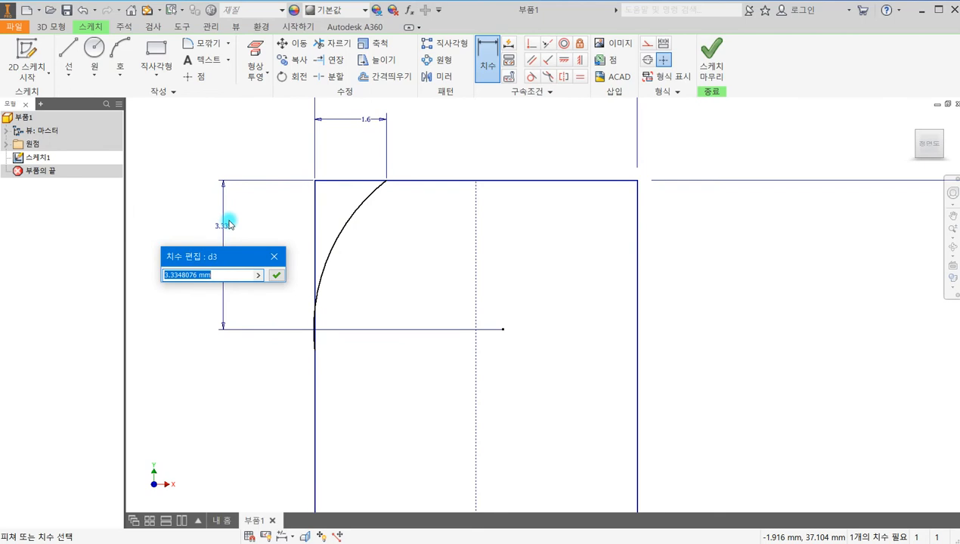
{"action": "type", "text": "6.4"}
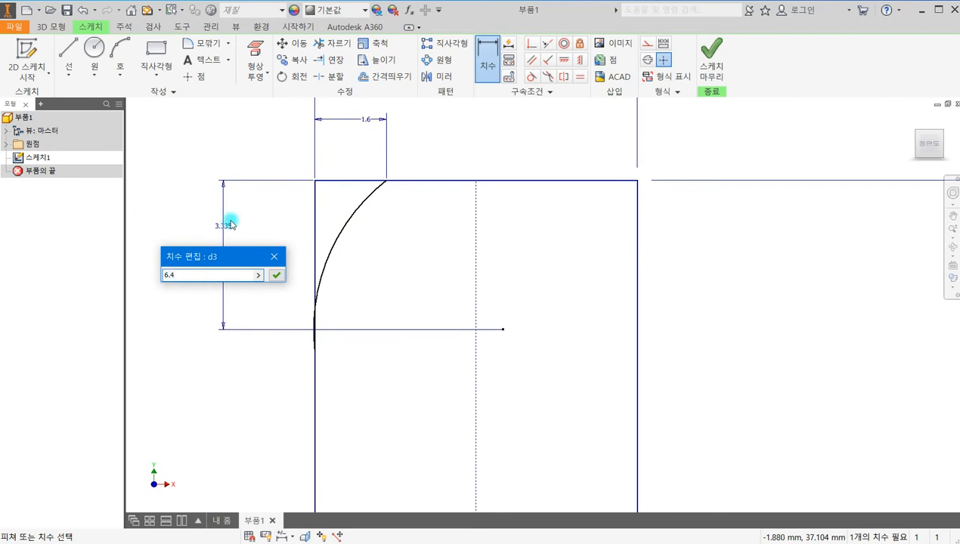
{"action": "left_click", "coordinate": [276, 277]}
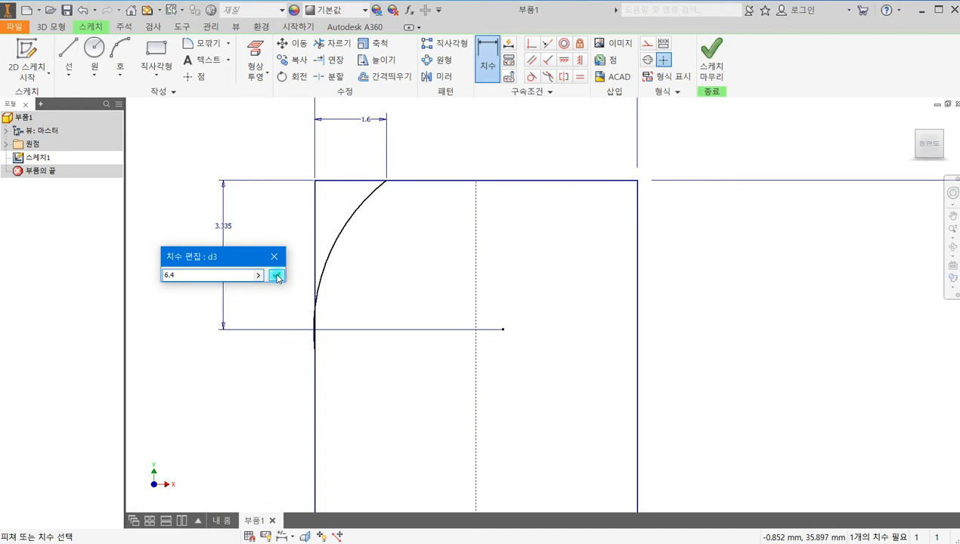
Add a radius dimension to the corner arc and set it to 13.5 mm
{"action": "left_click", "coordinate": [274, 260]}
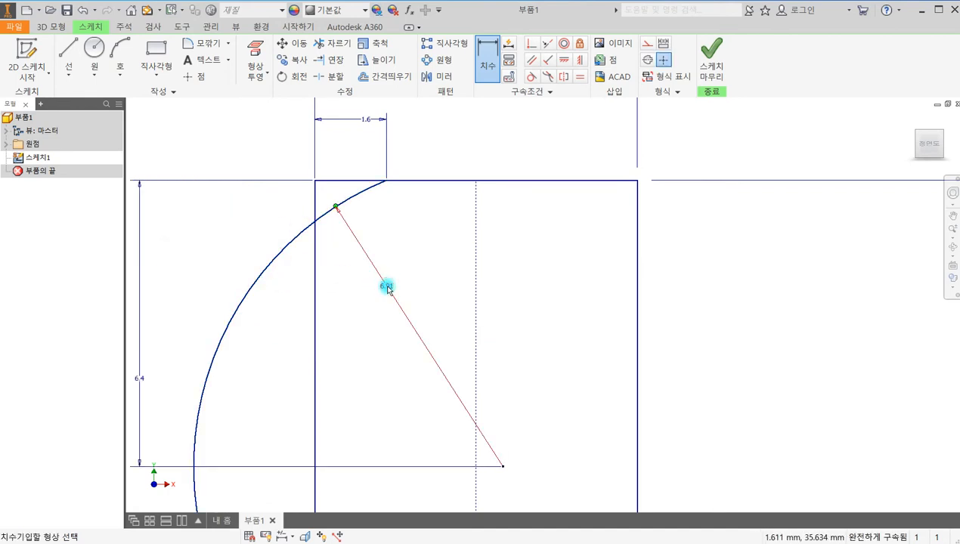
{"action": "left_click", "coordinate": [386, 287]}
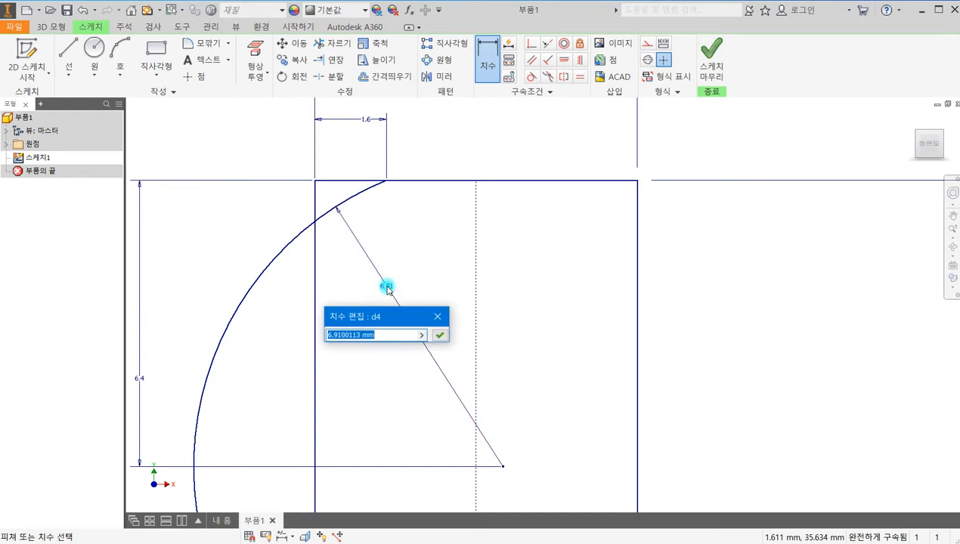
{"action": "type", "text": "13.5"}
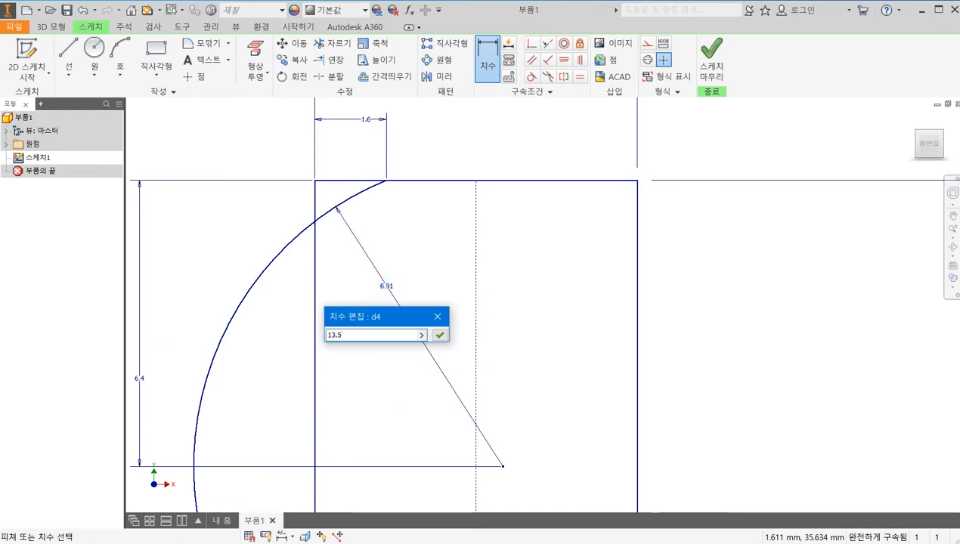
{"action": "key", "text": "Return"}
Mirror the corner arc to the opposite side of the rectangle about the vertical construction line
{"action": "scroll", "coordinate": [387, 289], "scroll_direction": "down", "scroll_amount": 2}
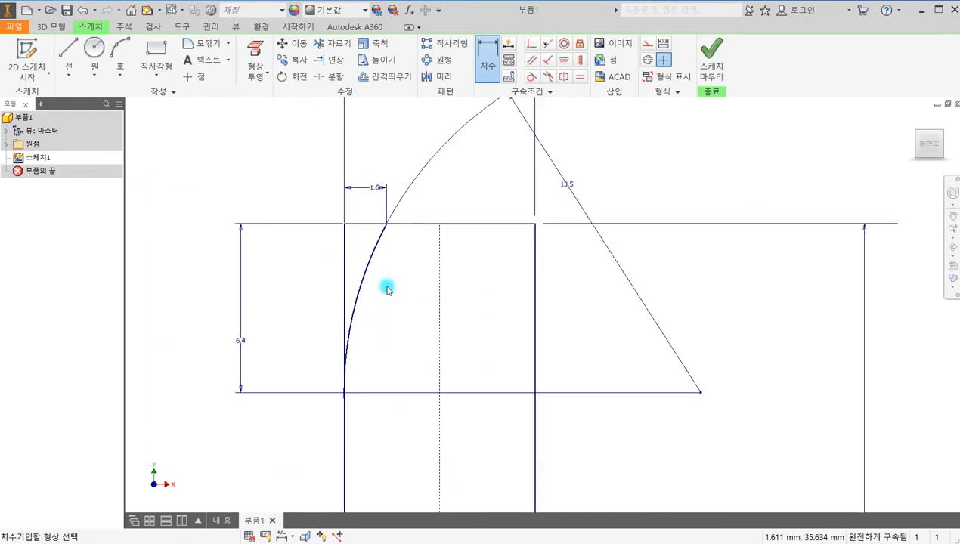
{"action": "scroll", "coordinate": [350, 364], "scroll_direction": "up", "scroll_amount": 3}
{"action": "scroll", "coordinate": [373, 345], "scroll_direction": "down", "scroll_amount": 2}
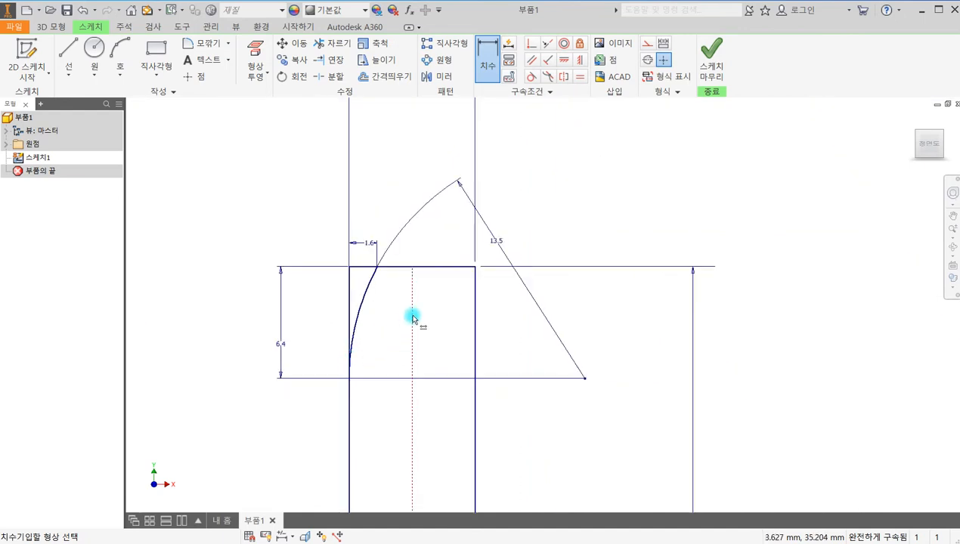
{"action": "left_click", "coordinate": [424, 79]}
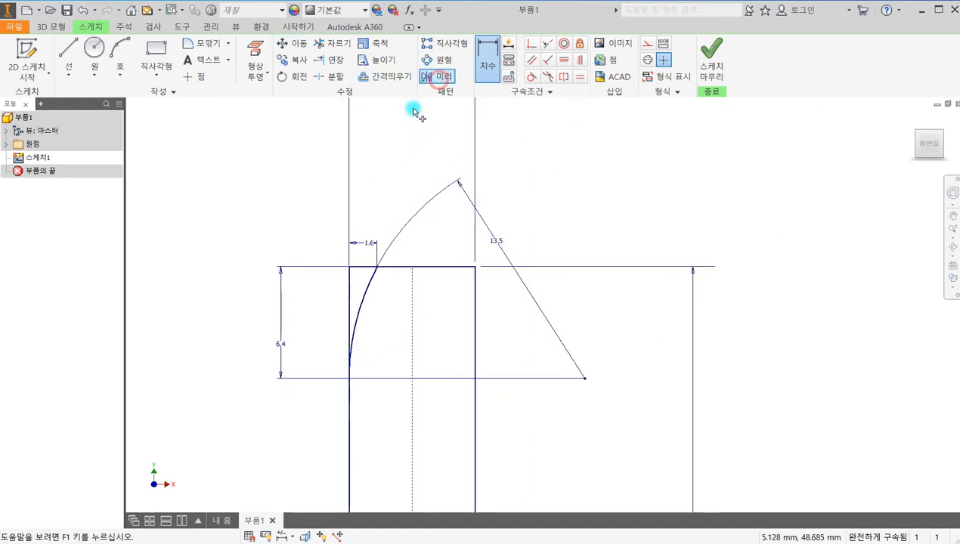
{"action": "left_click", "coordinate": [360, 301]}
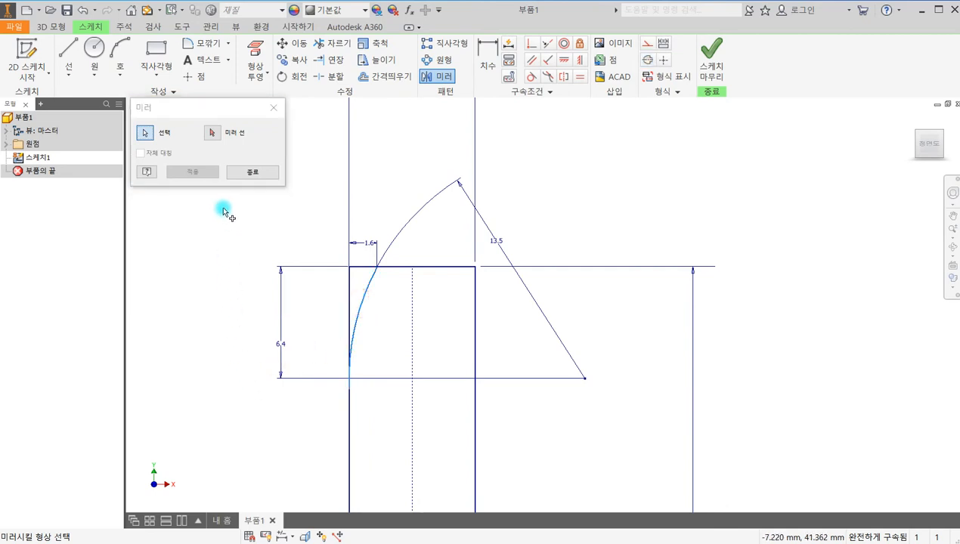
{"action": "left_click", "coordinate": [212, 132]}
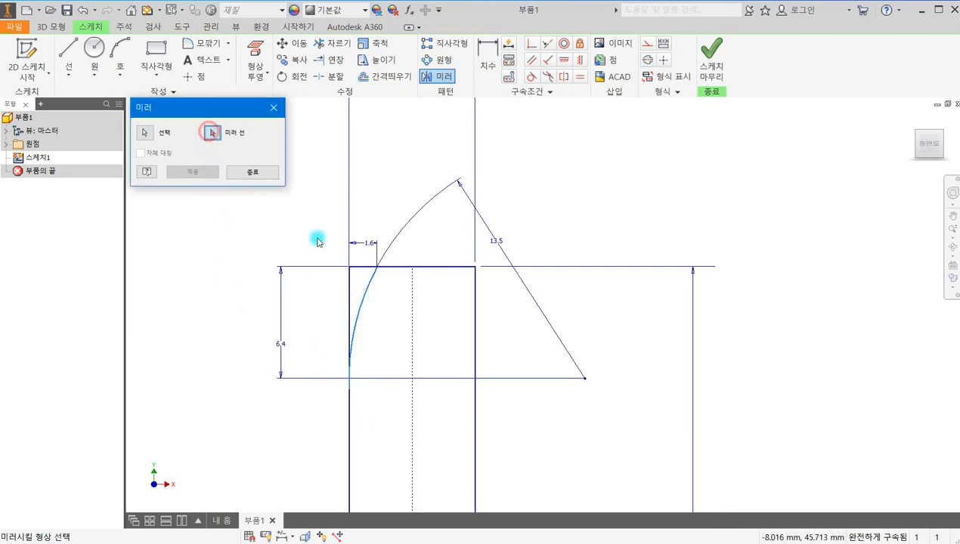
{"action": "left_click", "coordinate": [415, 294]}
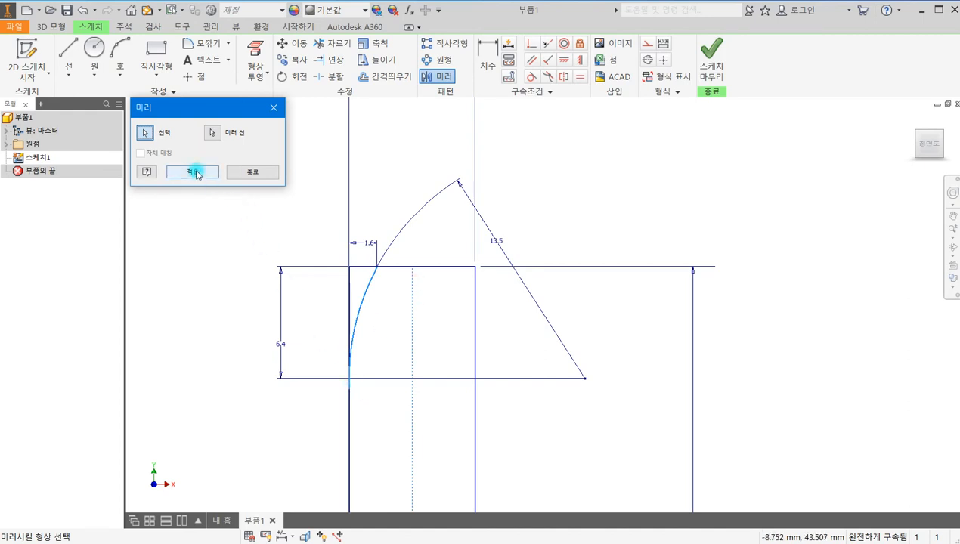
{"action": "left_click", "coordinate": [195, 171]}
{"action": "left_click", "coordinate": [254, 172]}
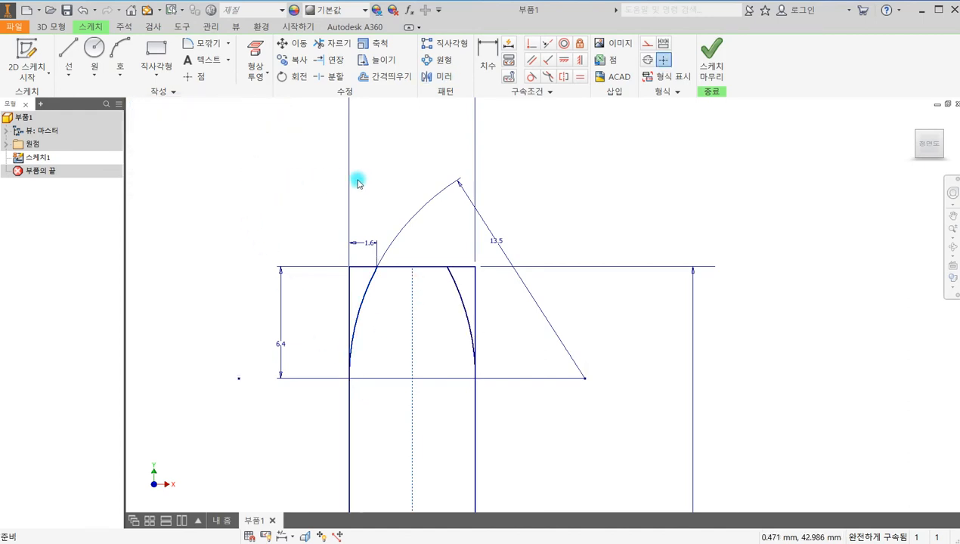
Trim the top edge and side segments outside the two arcs at both upper corners of the profile
{"action": "left_click", "coordinate": [331, 44]}
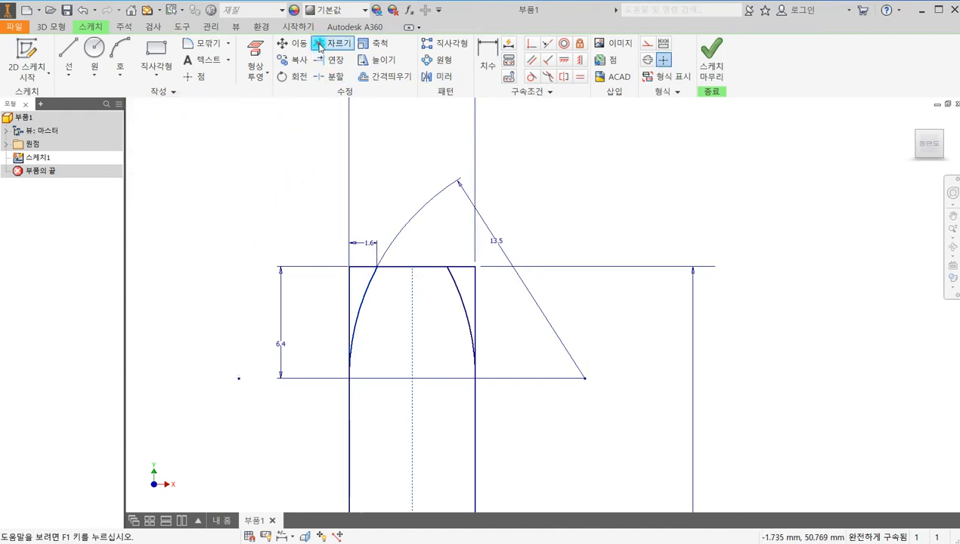
{"action": "left_click", "coordinate": [360, 270]}
{"action": "left_click", "coordinate": [350, 297]}
{"action": "left_click", "coordinate": [462, 267]}
{"action": "left_click", "coordinate": [476, 283]}
{"action": "scroll", "coordinate": [510, 343], "scroll_direction": "down", "scroll_amount": 4}
{"action": "scroll", "coordinate": [560, 412], "scroll_direction": "up", "scroll_amount": 2}
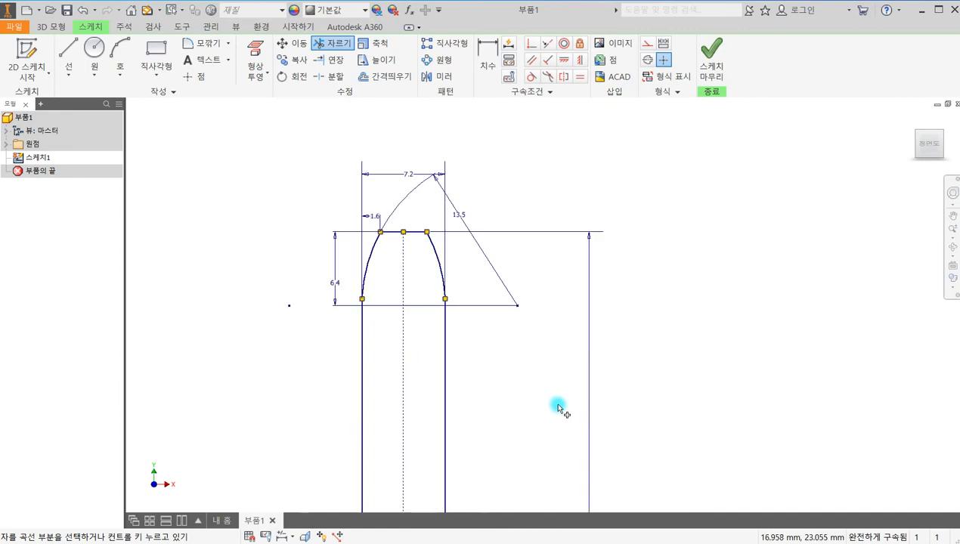
{"action": "scroll", "coordinate": [557, 403], "scroll_direction": "down", "scroll_amount": 3}
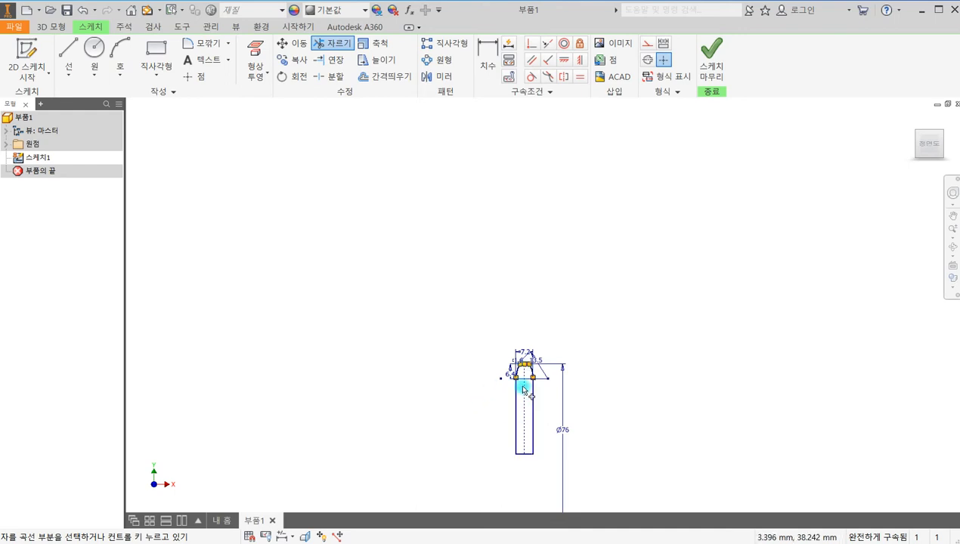
{"action": "mouse_move", "coordinate": [472, 403]}
{"action": "middle_mouse_down"}
{"action": "mouse_move", "coordinate": [478, 393]}
{"action": "mouse_move", "coordinate": [434, 239]}
{"action": "mouse_move", "coordinate": [426, 243]}
{"action": "middle_mouse_up"}
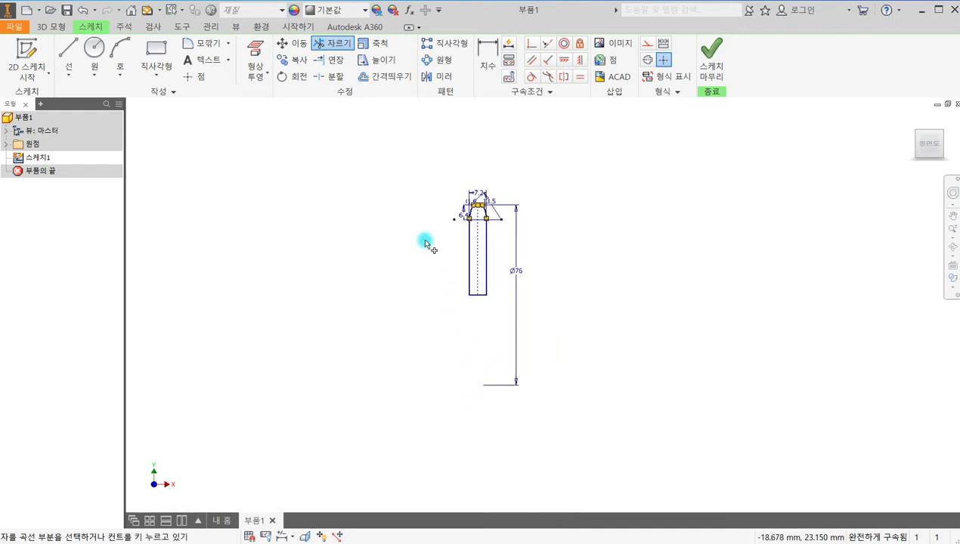
Revolve the trimmed cross-section profile a full turn about its bottom edge to form the sprocket disc
{"action": "key", "text": "r"}
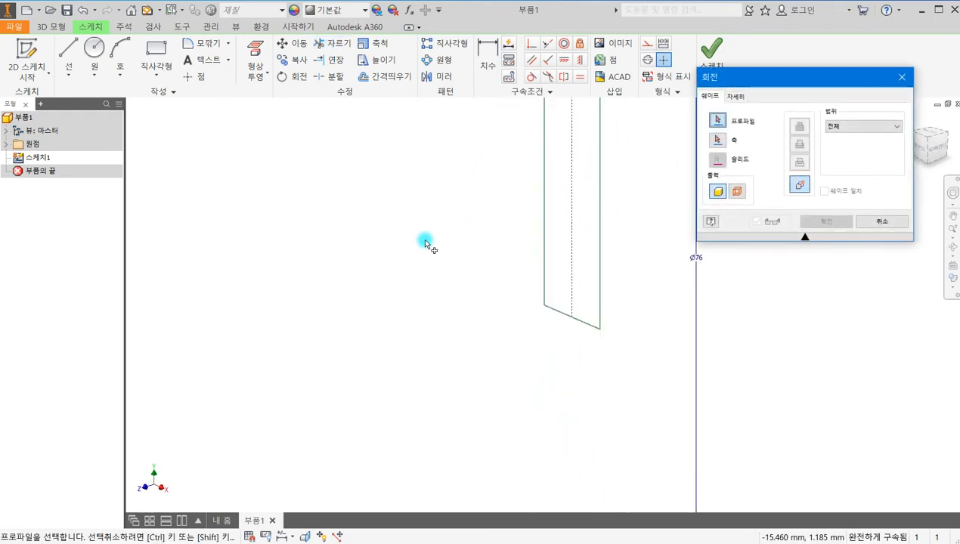
{"action": "left_click", "coordinate": [483, 214]}
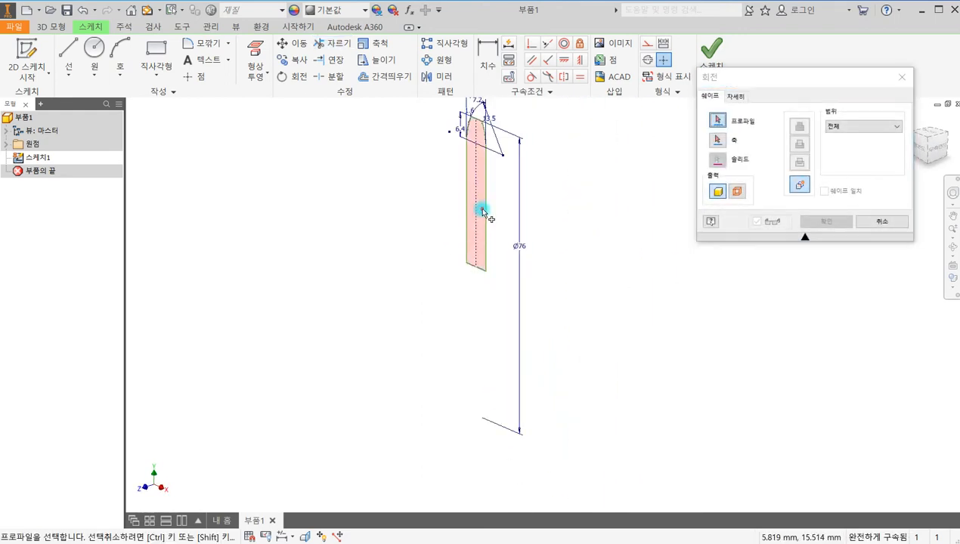
{"action": "left_click", "coordinate": [718, 140]}
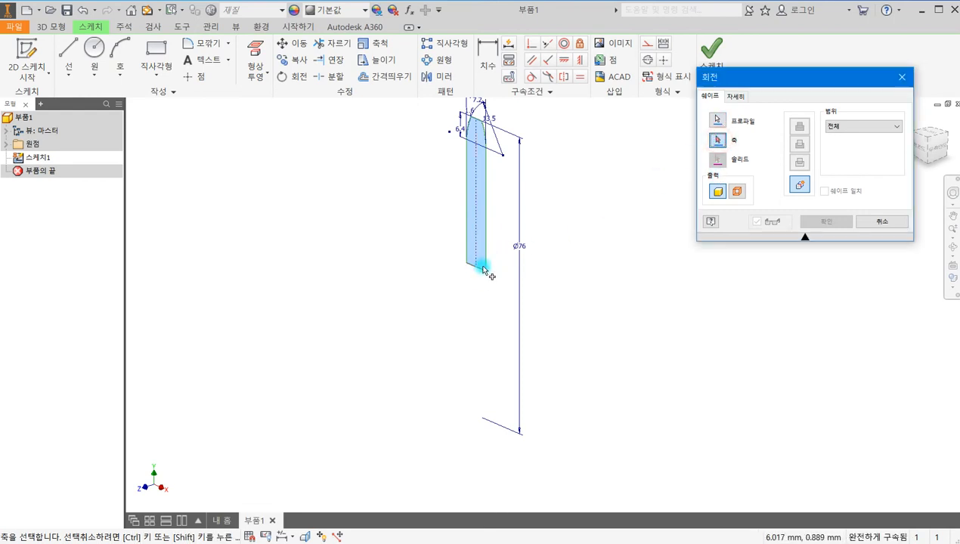
{"action": "left_click", "coordinate": [480, 270]}
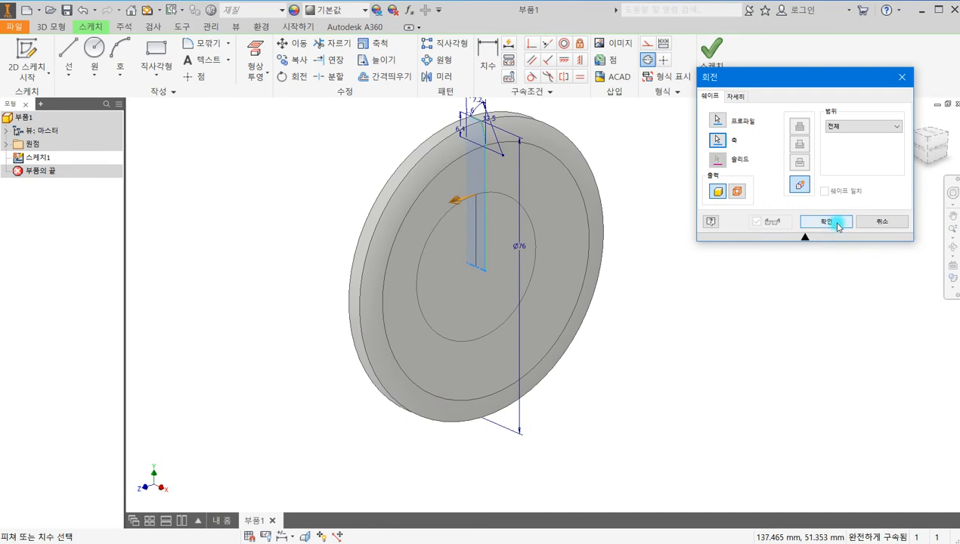
{"action": "left_click", "coordinate": [826, 222]}
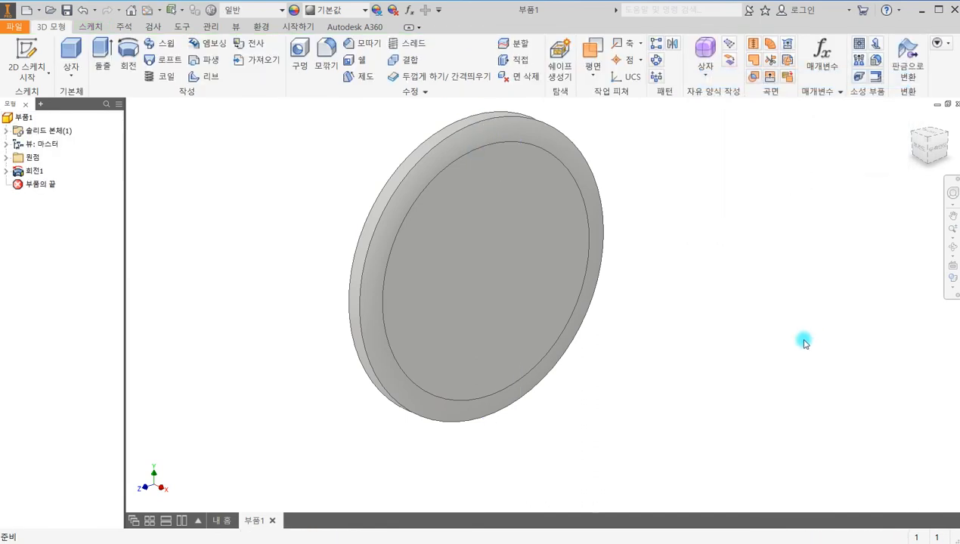
Start a sketch on the disc's flat face and draw a 69.12 mm diameter pitch circle centred on the origin
{"action": "left_click", "coordinate": [26, 52]}
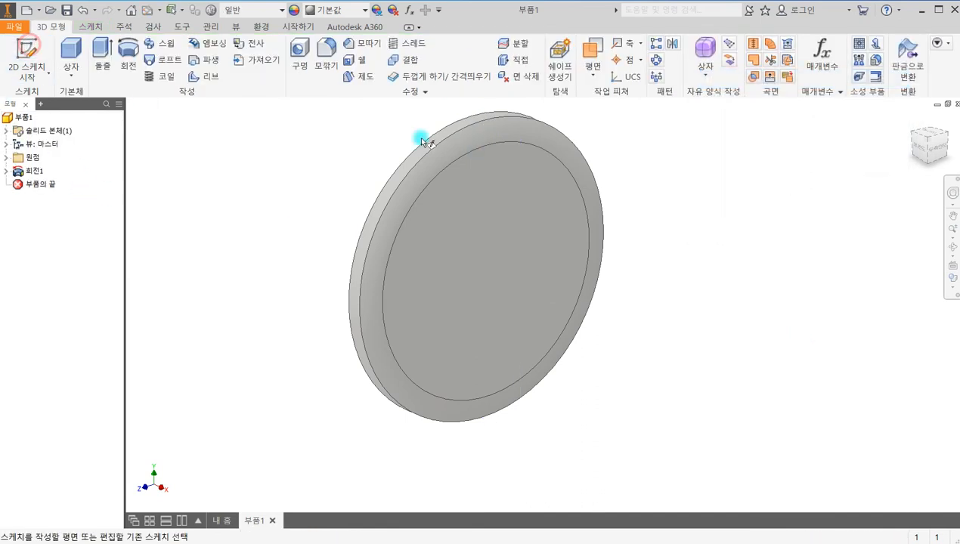
{"action": "left_click", "coordinate": [527, 252]}
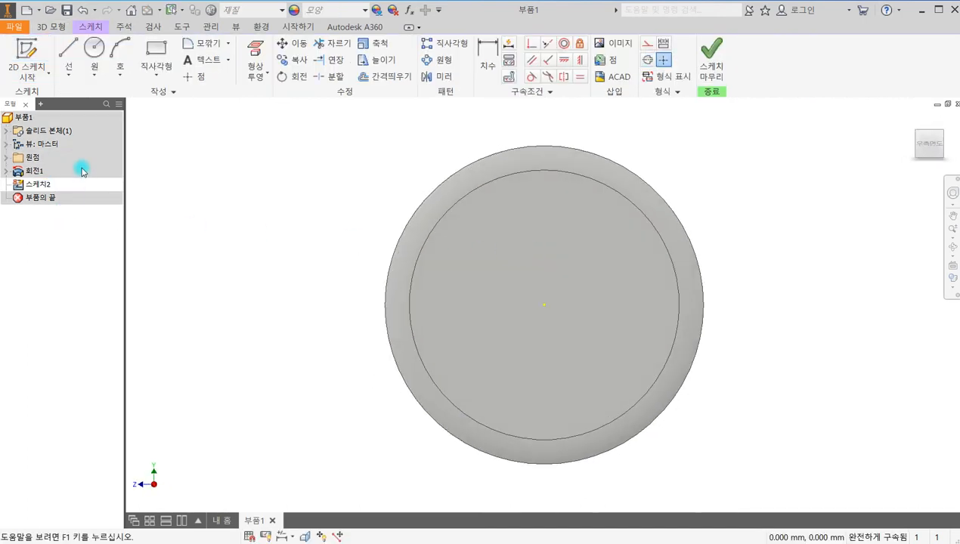
{"action": "left_click", "coordinate": [95, 60]}
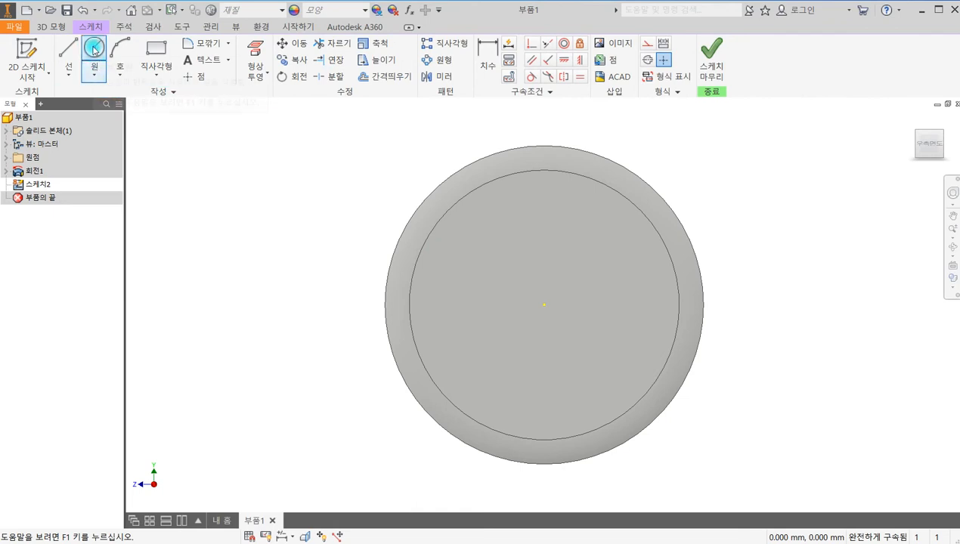
{"action": "left_click", "coordinate": [544, 305]}
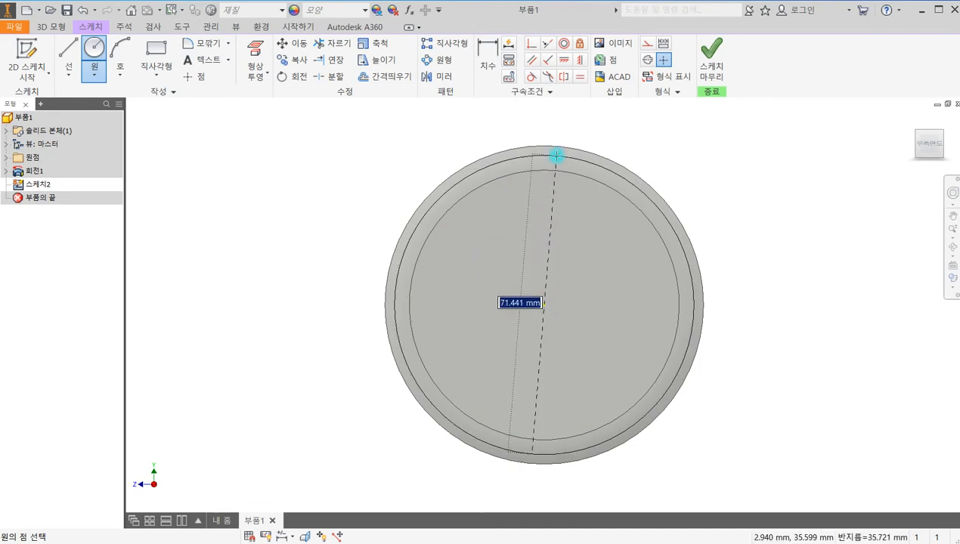
{"action": "type", "text": "69.12"}
{"action": "key", "text": "Return"}
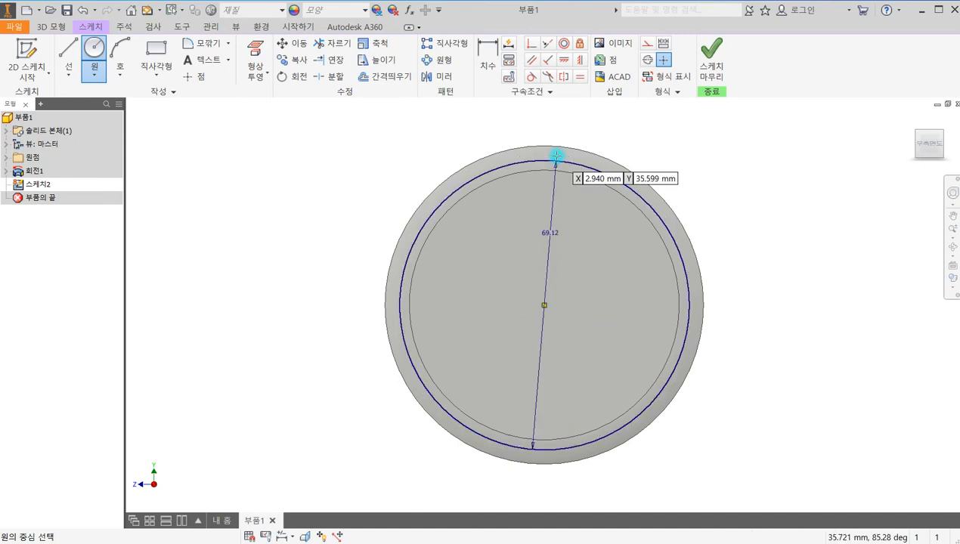
Draw a vertical line from the disc's center to beyond its outer edge and convert it and the pitch circle to construction geometry
{"action": "left_click", "coordinate": [68, 54]}
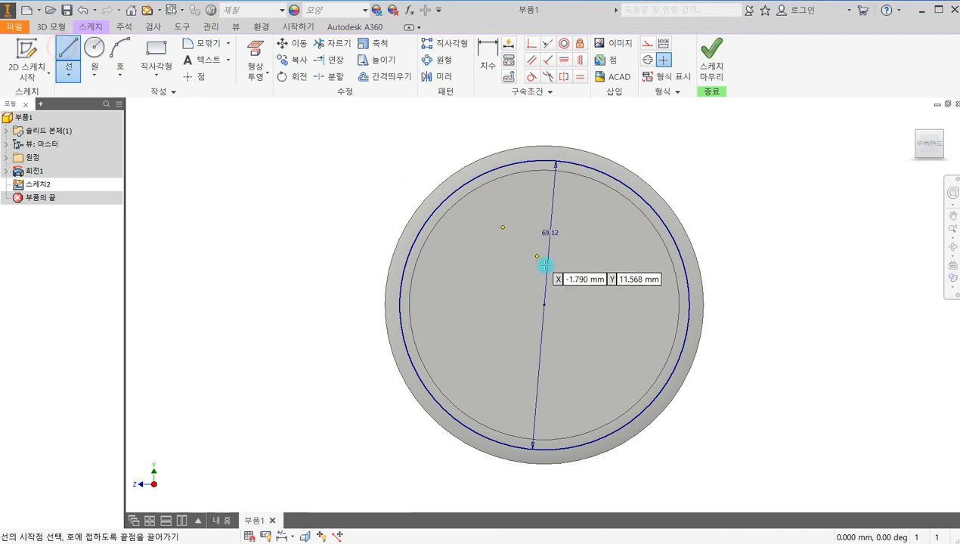
{"action": "left_click", "coordinate": [544, 304]}
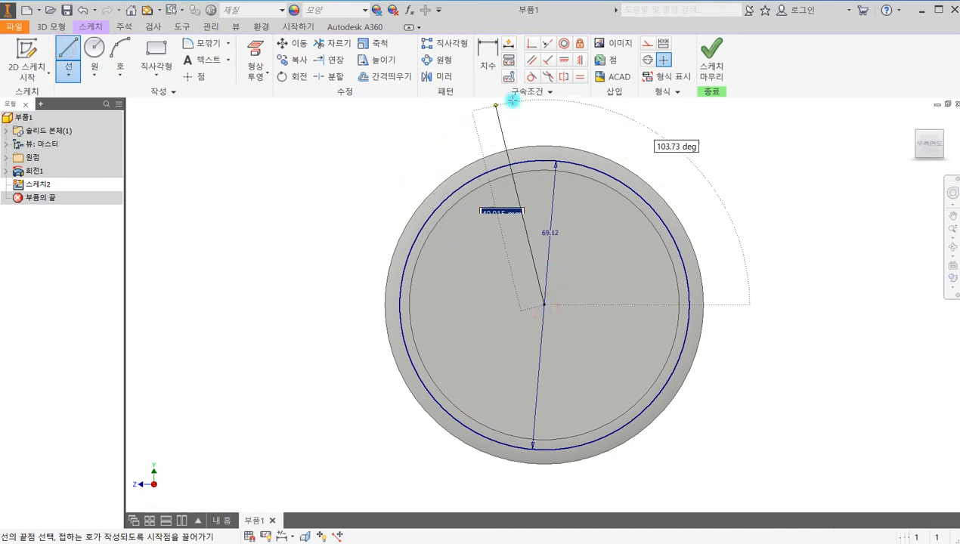
{"action": "left_click", "coordinate": [544, 104]}
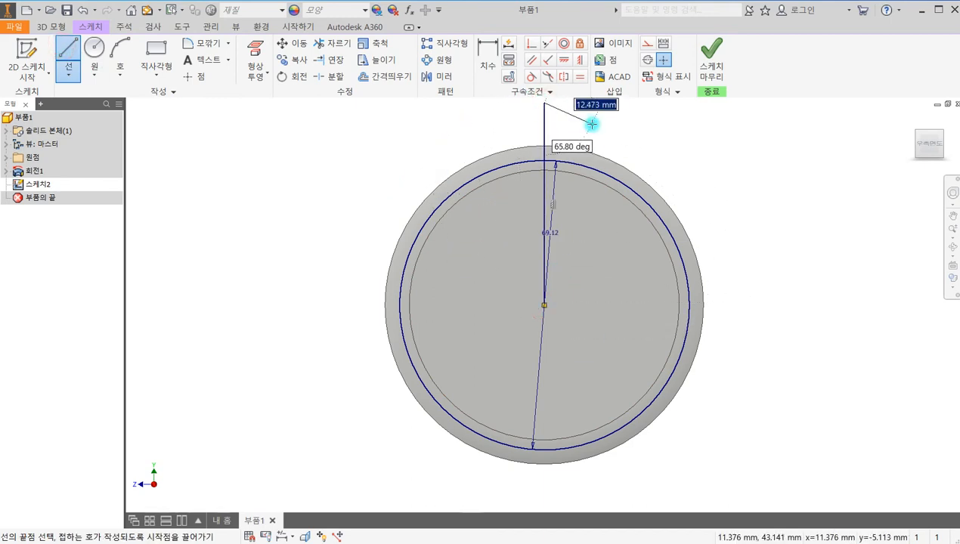
{"action": "key", "text": "Escape"}
{"action": "mouse_move", "coordinate": [605, 210]}
{"action": "left_mouse_down"}
{"action": "mouse_move", "coordinate": [536, 146]}
{"action": "mouse_move", "coordinate": [536, 73]}
{"action": "left_mouse_up"}
{"action": "left_click", "coordinate": [646, 44]}
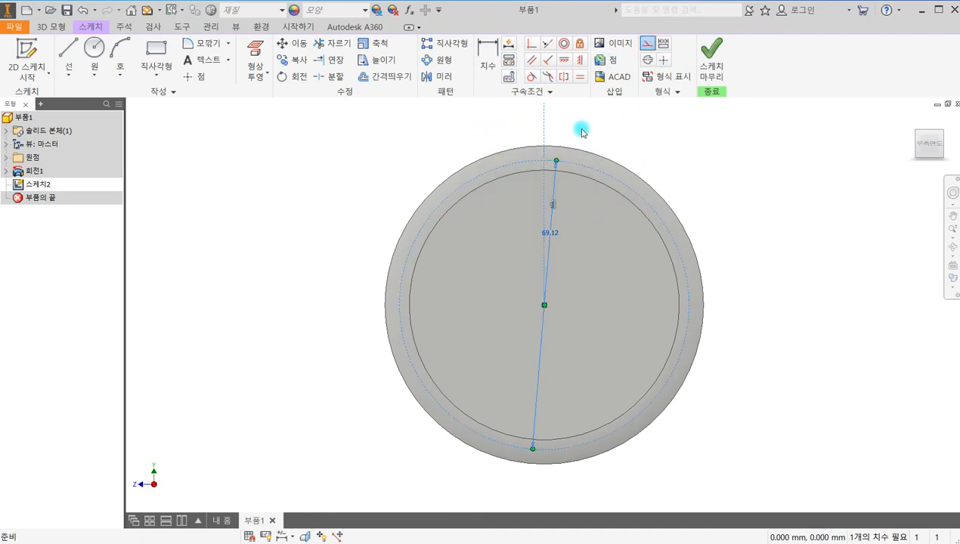
Draw a 12.7 mm diameter circle centred where the vertical construction line meets the pitch circle
{"action": "left_click", "coordinate": [94, 48]}
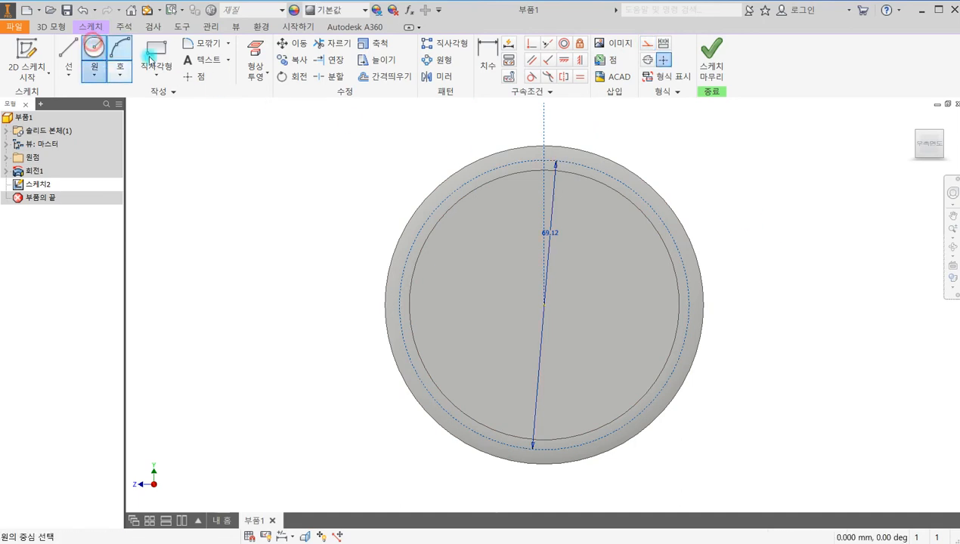
{"action": "scroll", "coordinate": [546, 135], "scroll_direction": "up", "scroll_amount": 5}
{"action": "left_click", "coordinate": [538, 225]}
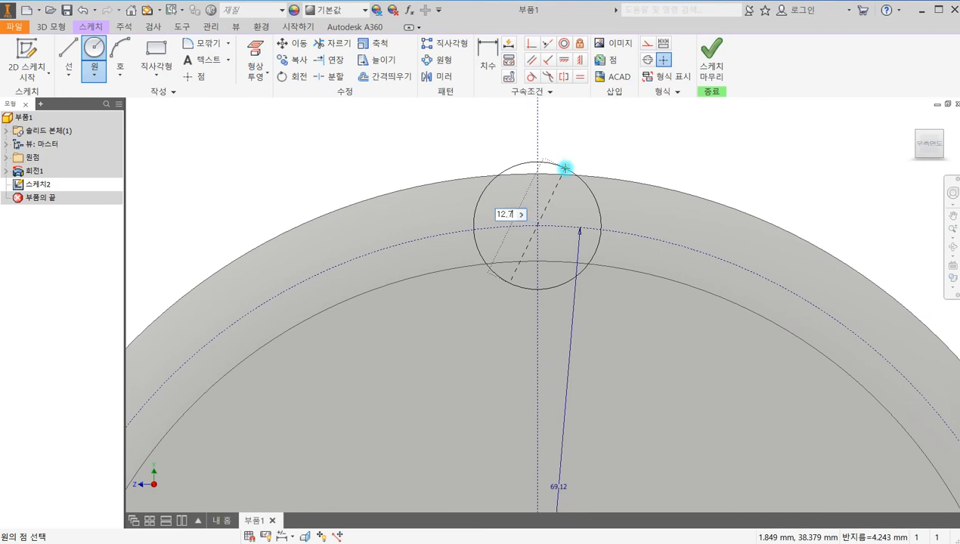
{"action": "key", "text": "Return"}
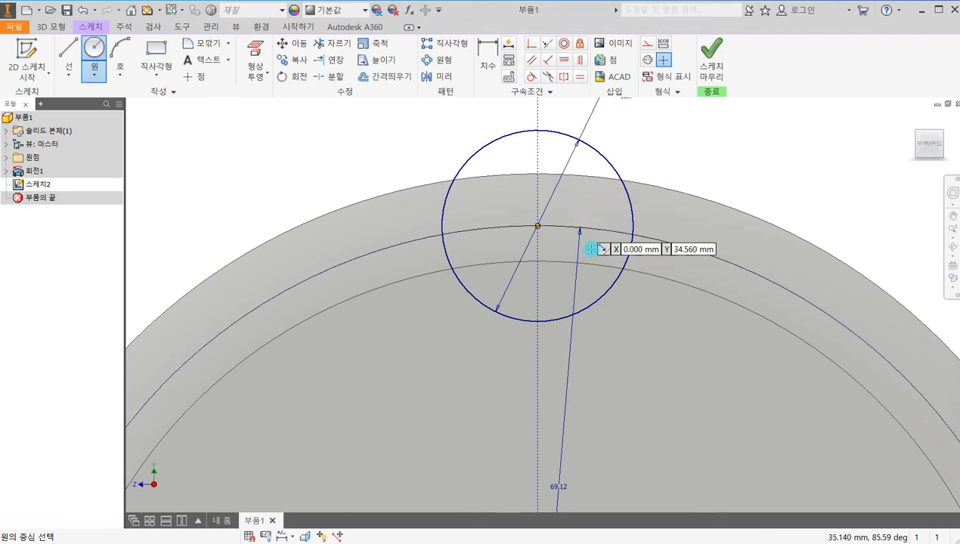
{"action": "scroll", "coordinate": [652, 319], "scroll_direction": "down", "scroll_amount": 5}
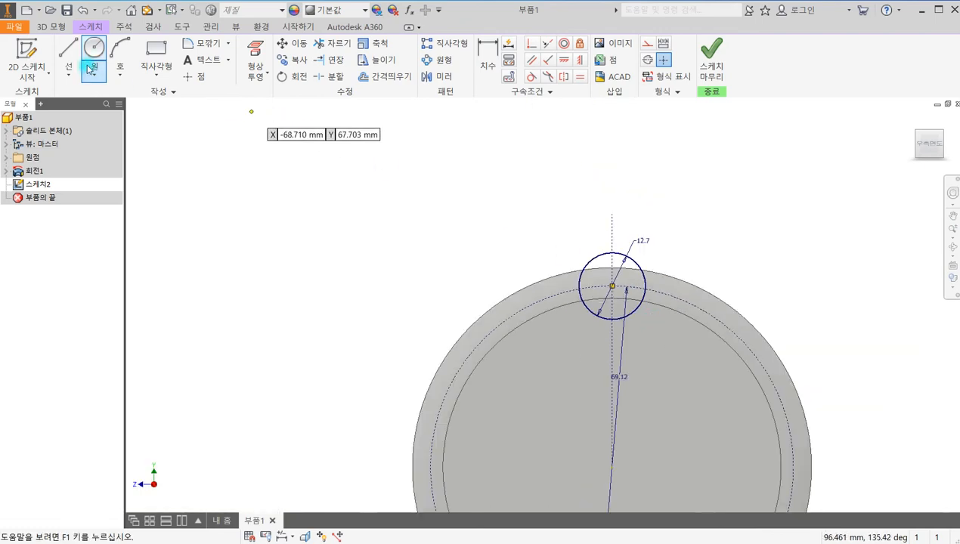
Draw a three-point arc of about 8.6 mm radius from the small circle's lower left side to the disc's outer edge
{"action": "left_click", "coordinate": [120, 48]}
{"action": "scroll", "coordinate": [567, 249], "scroll_direction": "up", "scroll_amount": 5}
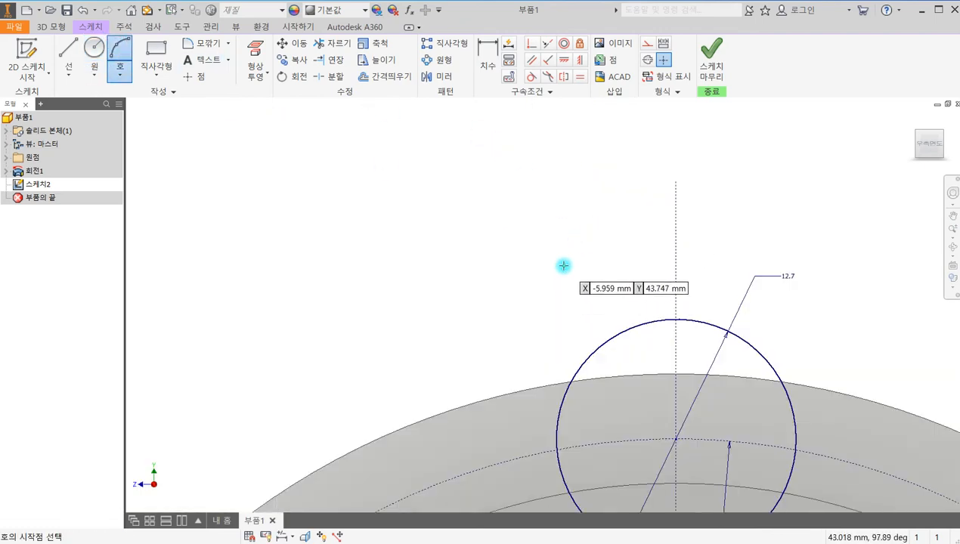
{"action": "scroll", "coordinate": [560, 302], "scroll_direction": "down", "scroll_amount": 4}
{"action": "scroll", "coordinate": [554, 348], "scroll_direction": "up", "scroll_amount": 3}
{"action": "scroll", "coordinate": [556, 350], "scroll_direction": "up", "scroll_amount": 3}
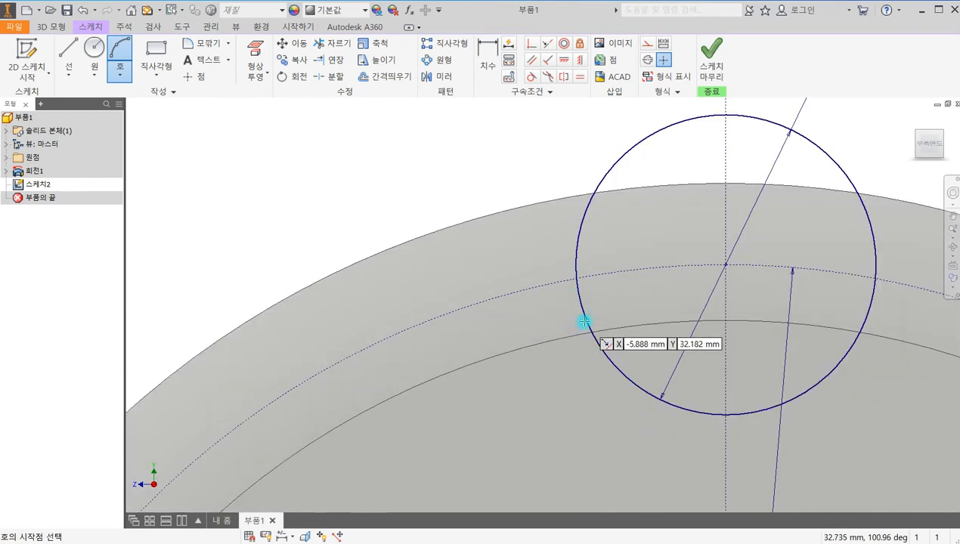
{"action": "left_click", "coordinate": [587, 323]}
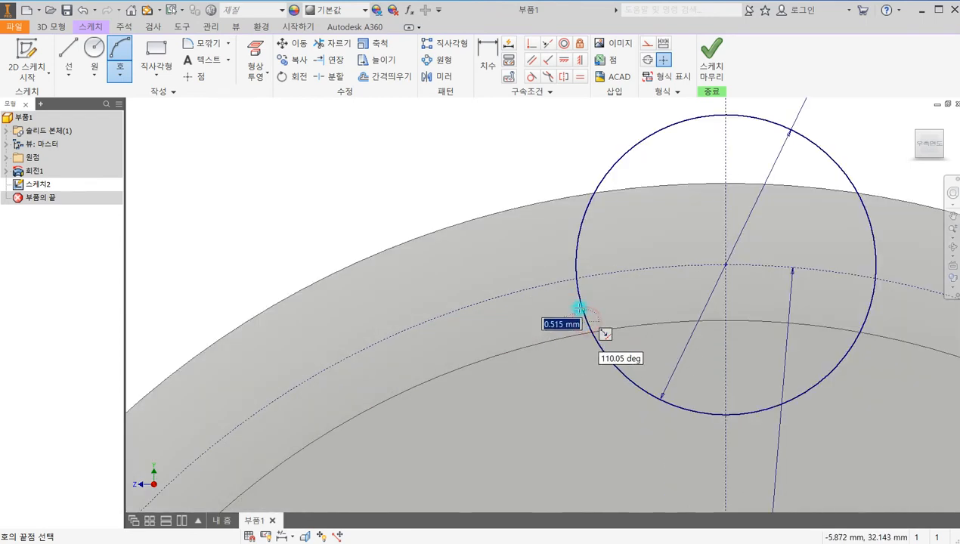
{"action": "left_click", "coordinate": [451, 226]}
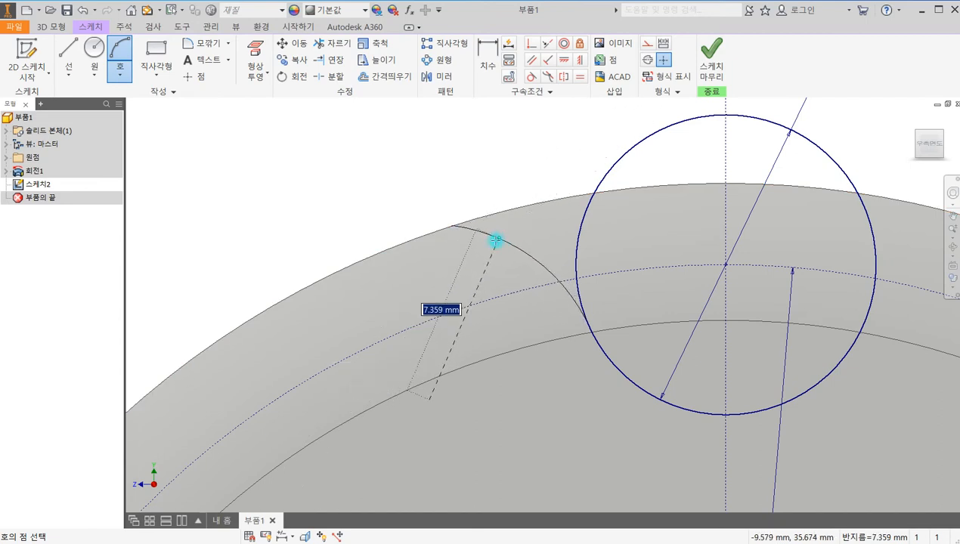
{"action": "left_click", "coordinate": [496, 240]}
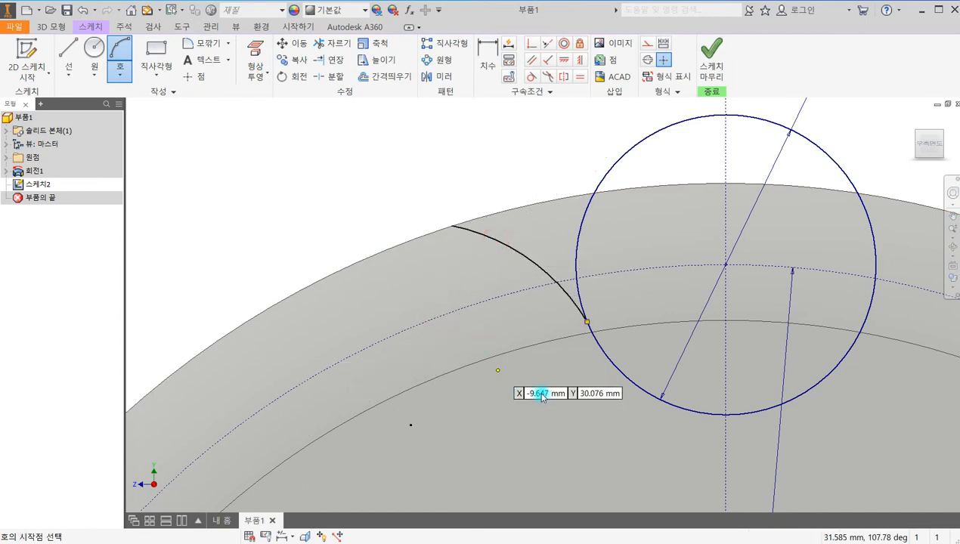
{"action": "key", "text": "Escape"}
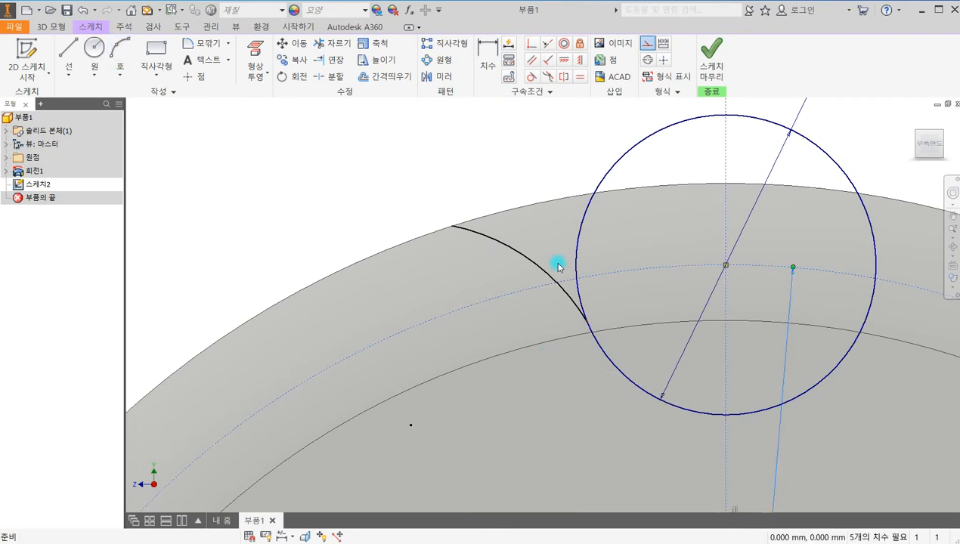
Apply a tangent constraint between the three-point arc and the 12.7 mm circle
{"action": "left_click", "coordinate": [532, 78]}
{"action": "left_click", "coordinate": [576, 227]}
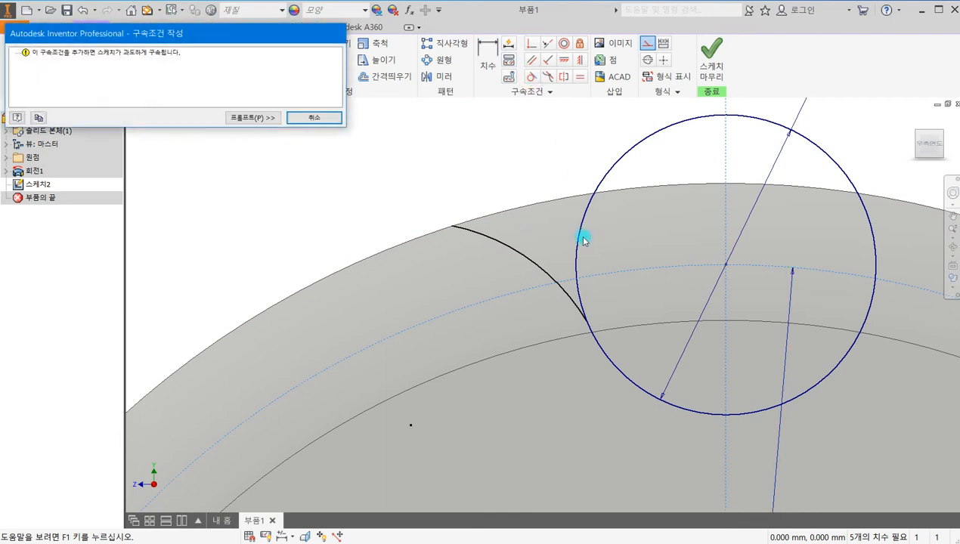
{"action": "left_click", "coordinate": [317, 118]}
{"action": "left_click", "coordinate": [573, 307]}
{"action": "left_click", "coordinate": [576, 288]}
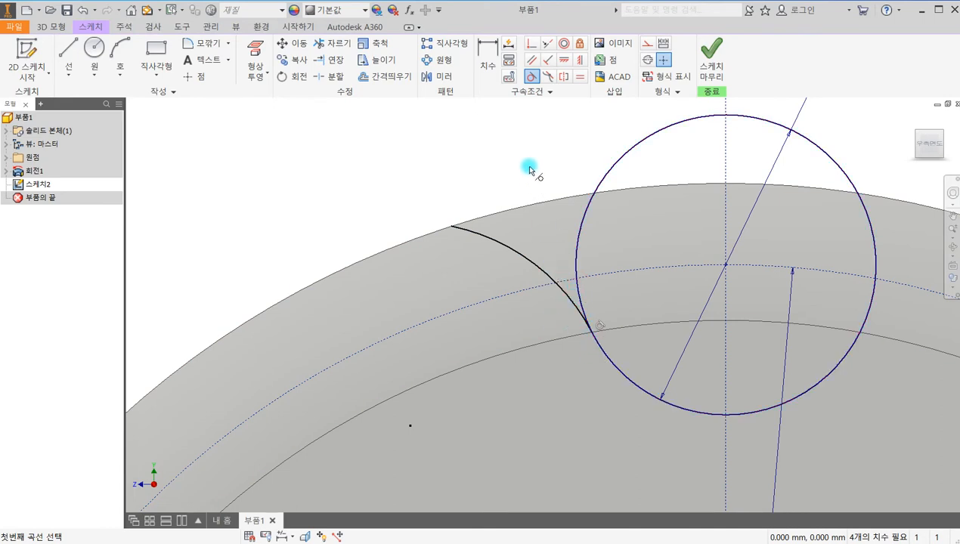
Add a radius dimension to the tangent arc and set it to 12.7 mm
{"action": "left_click", "coordinate": [488, 57]}
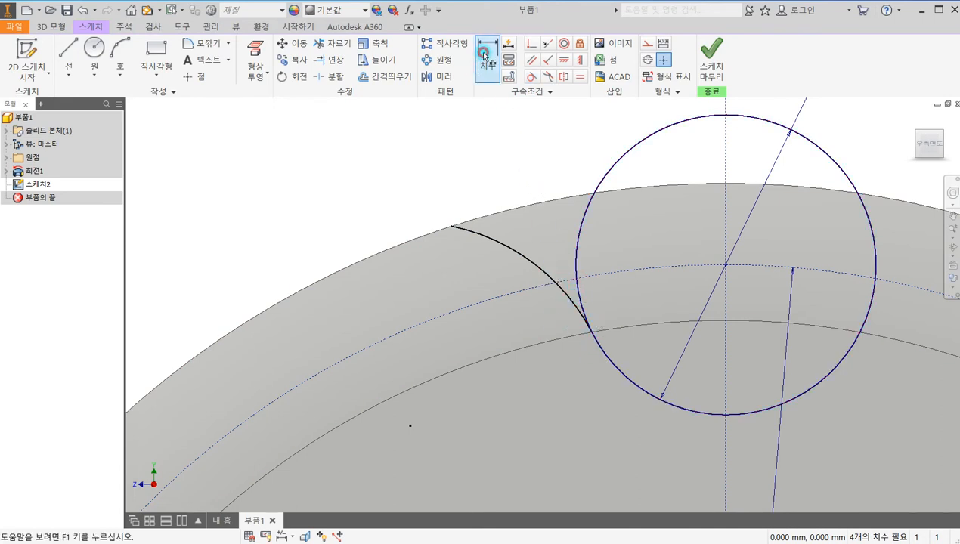
{"action": "left_click", "coordinate": [533, 266]}
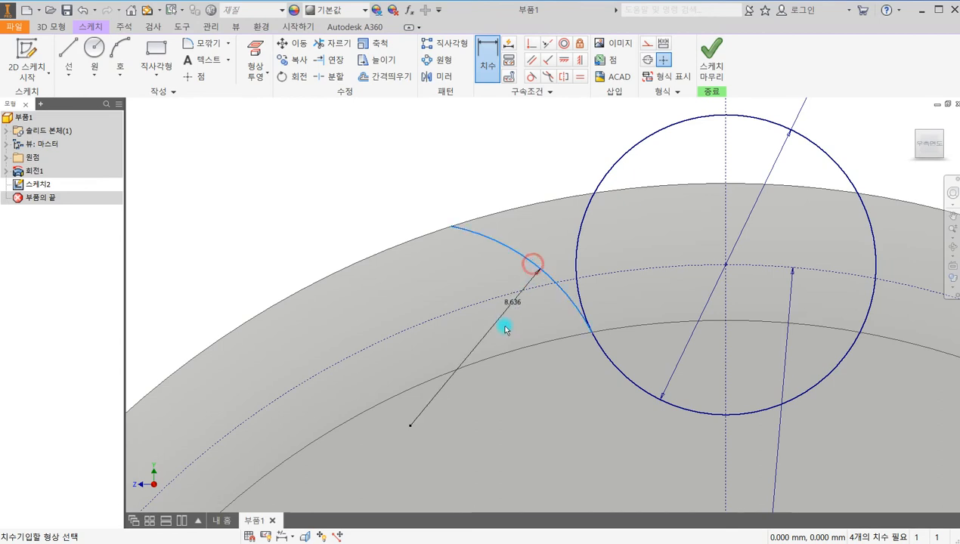
{"action": "left_click", "coordinate": [492, 325]}
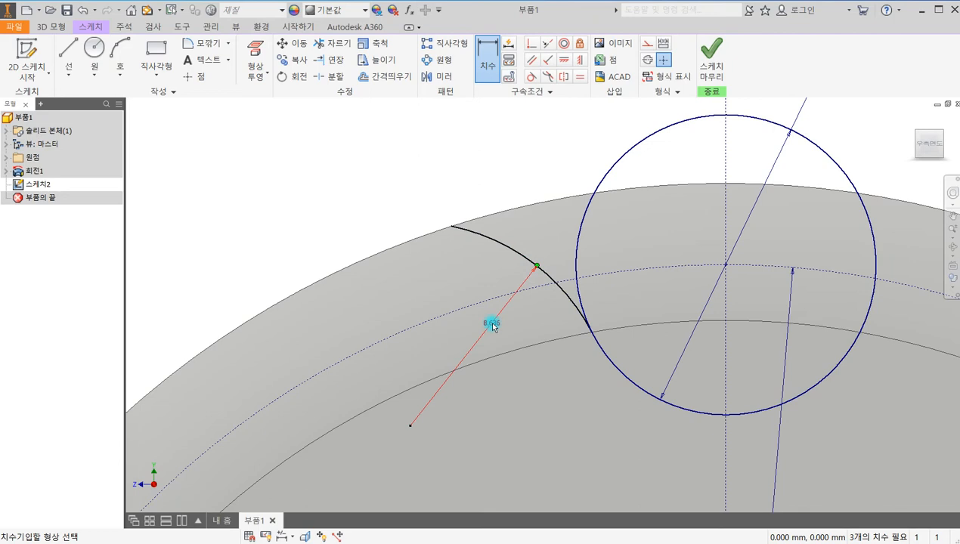
{"action": "left_click", "coordinate": [492, 326]}
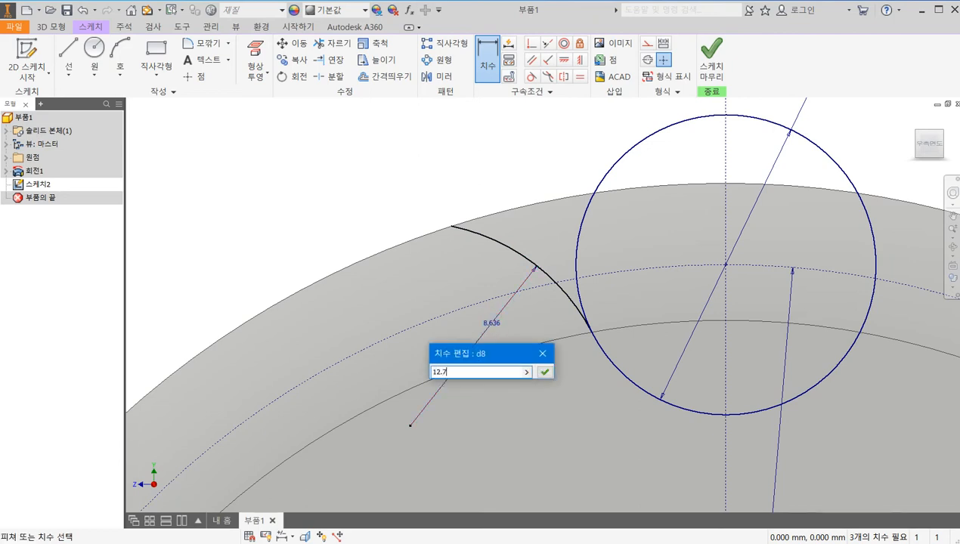
{"action": "key", "text": "Return"}
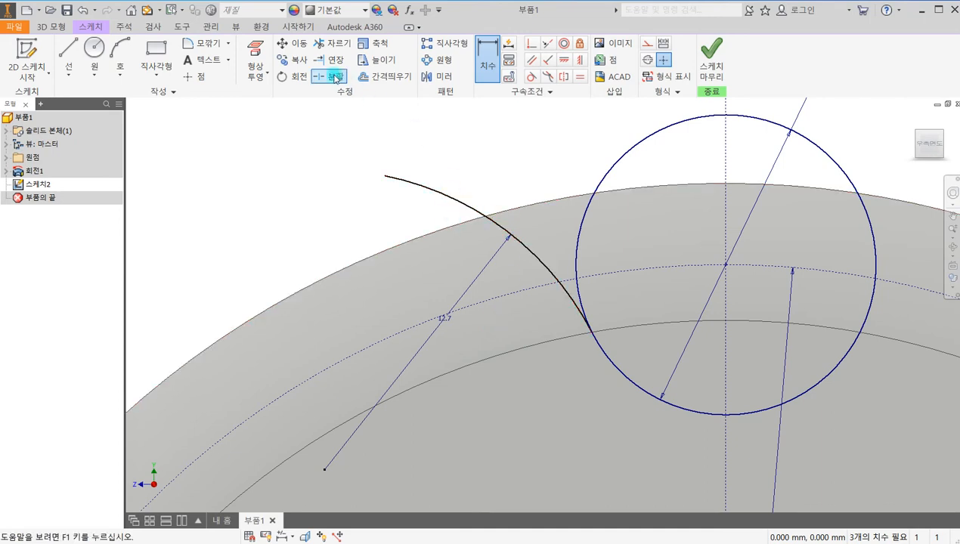
Project the disc's outer edge into the sketch and trim the part of the 12.7 mm radius arc lying outside it
{"action": "left_click", "coordinate": [329, 42]}
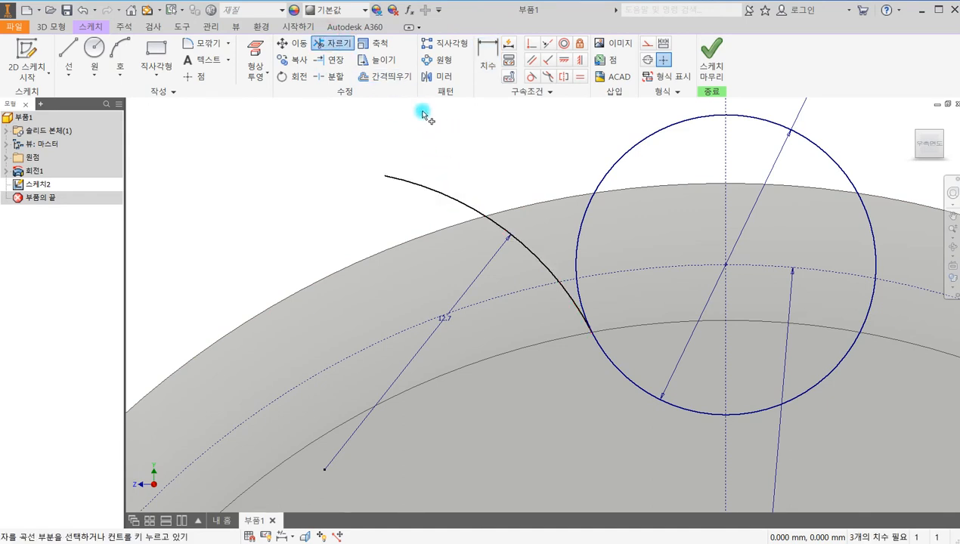
{"action": "left_click", "coordinate": [255, 62]}
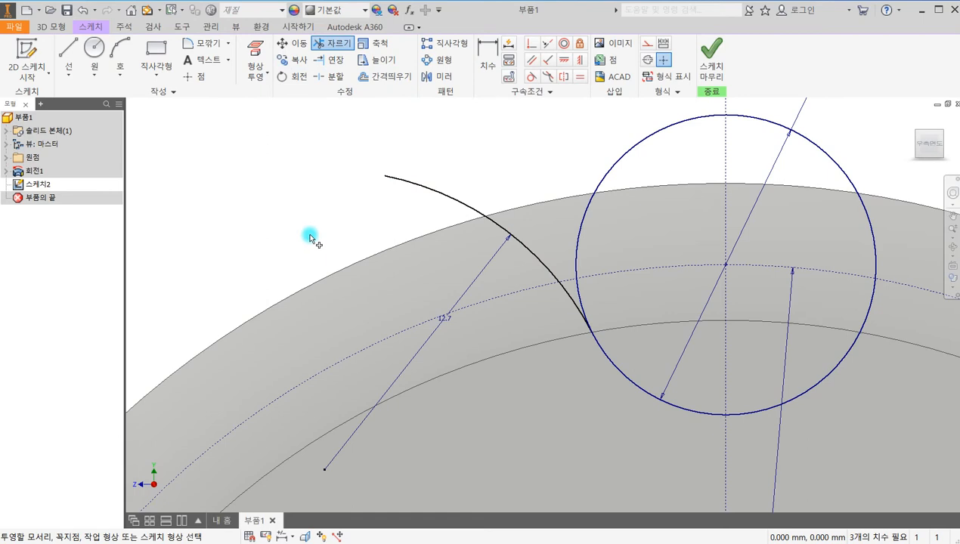
{"action": "left_click", "coordinate": [333, 267]}
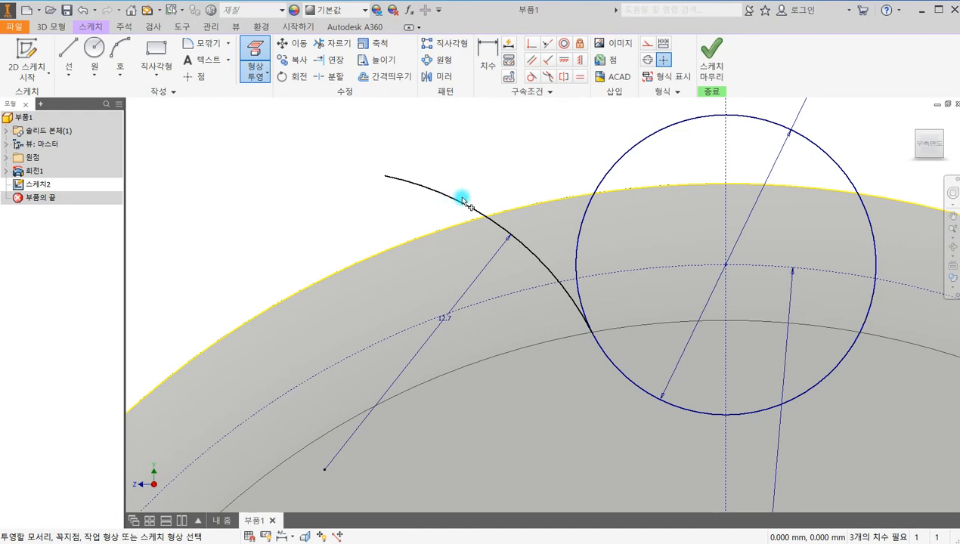
{"action": "left_click", "coordinate": [332, 43]}
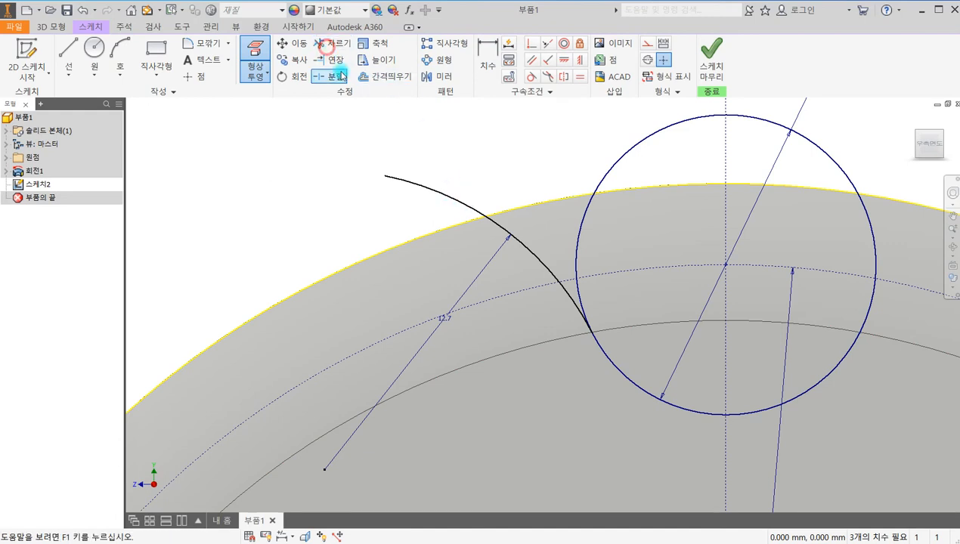
{"action": "left_click", "coordinate": [455, 197]}
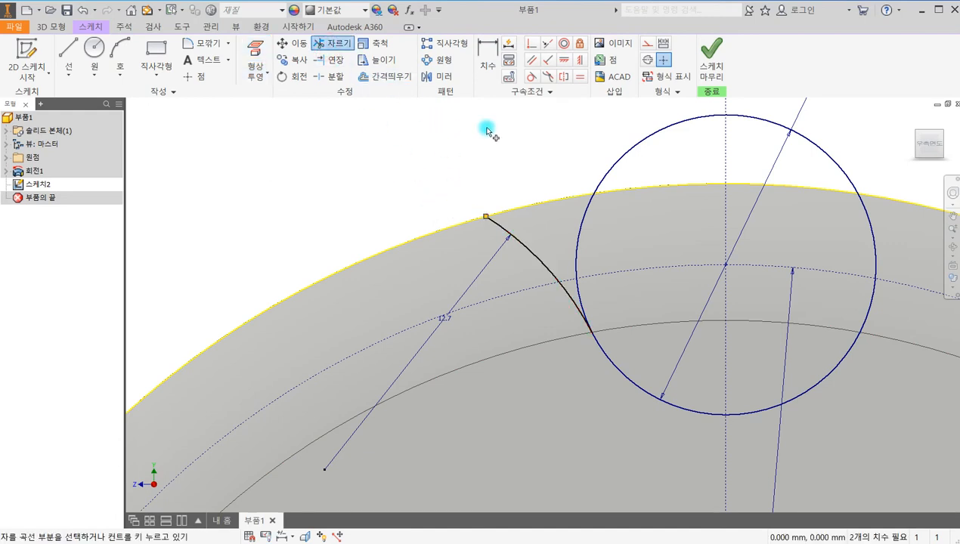
Mirror the trimmed arc about the vertical construction line to the other side of the small circle
{"action": "scroll", "coordinate": [488, 133], "scroll_direction": "down", "scroll_amount": 2}
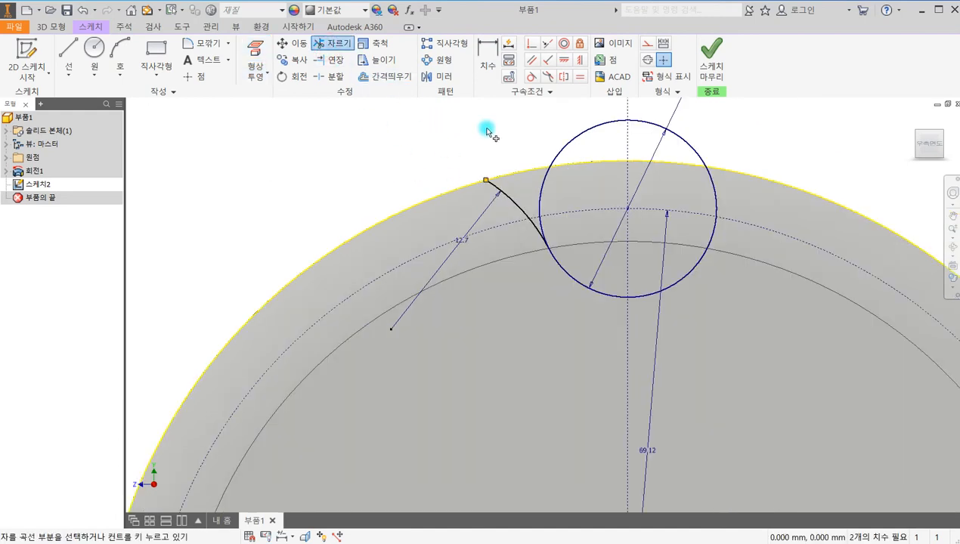
{"action": "left_click", "coordinate": [439, 76]}
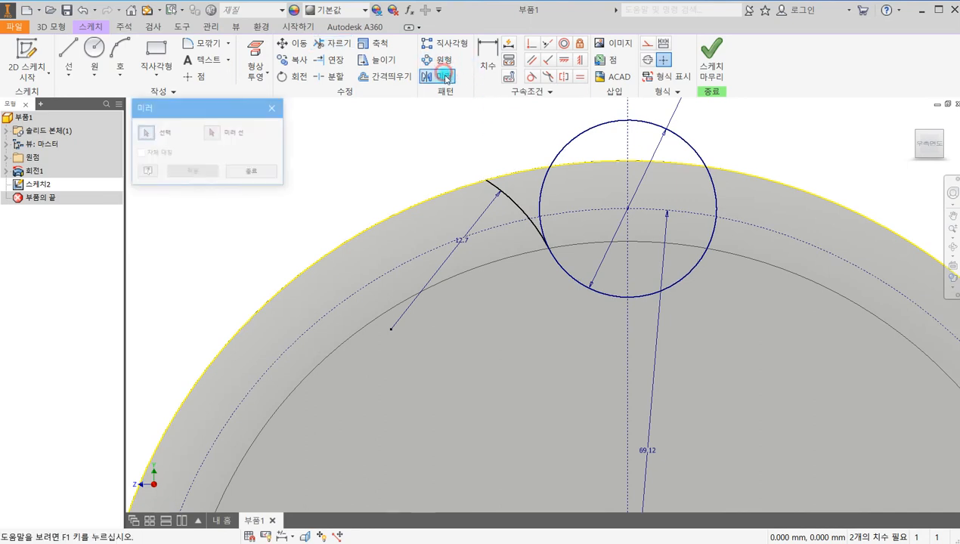
{"action": "left_click", "coordinate": [523, 216]}
{"action": "left_click", "coordinate": [212, 133]}
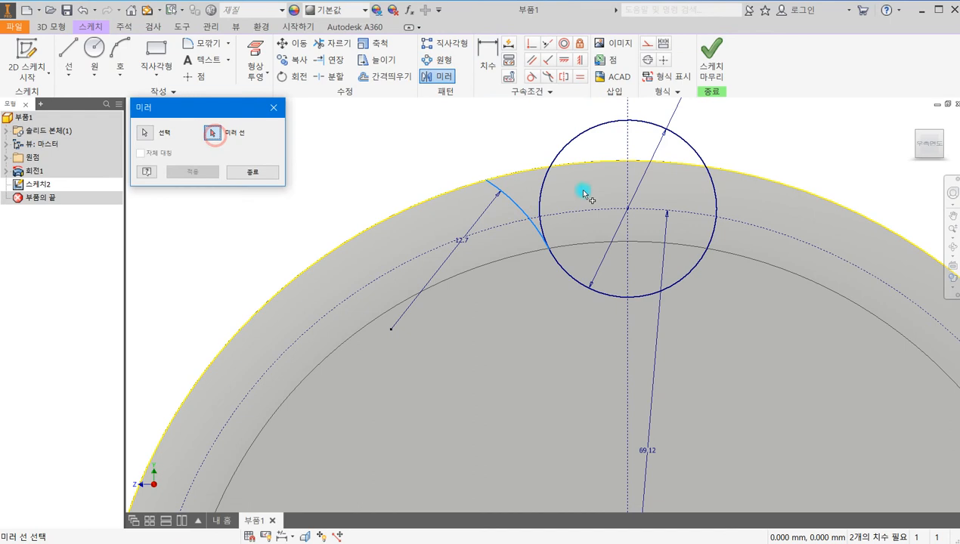
{"action": "left_click", "coordinate": [627, 178]}
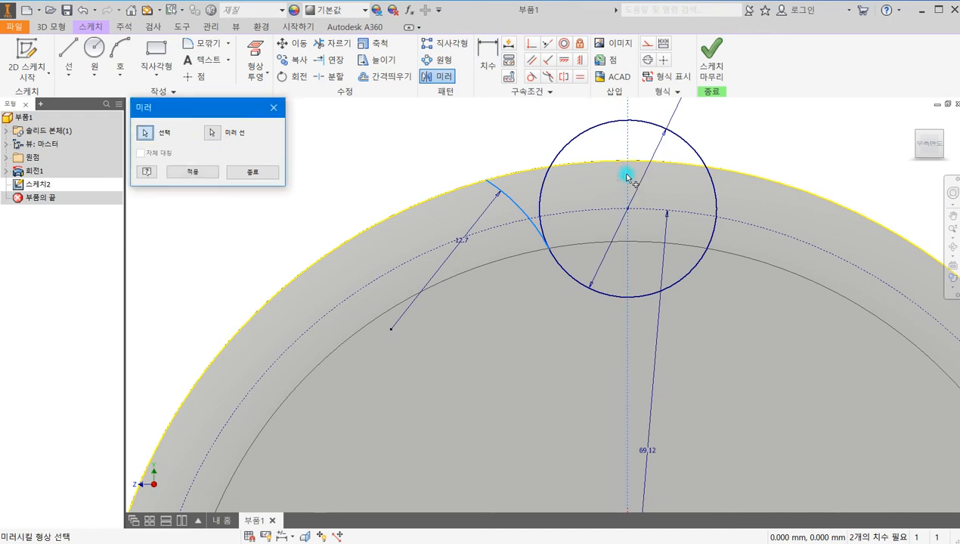
{"action": "left_click", "coordinate": [211, 173]}
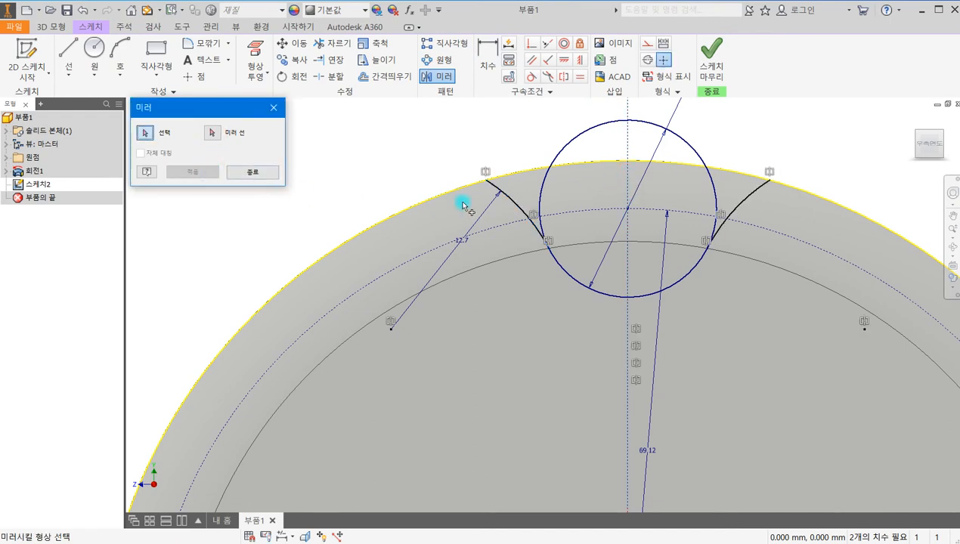
{"action": "scroll", "coordinate": [619, 195], "scroll_direction": "down", "scroll_amount": 5}
{"action": "scroll", "coordinate": [696, 161], "scroll_direction": "up", "scroll_amount": 3}
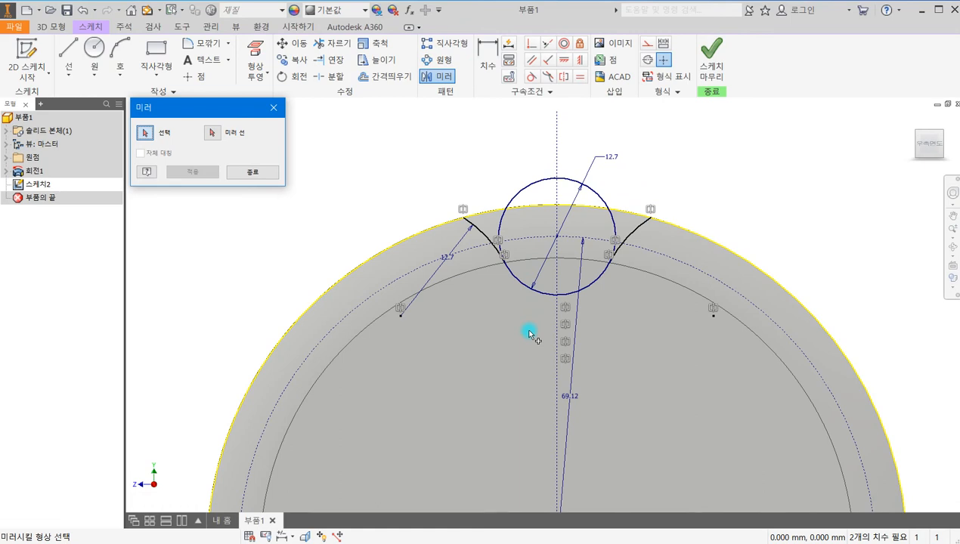
{"action": "left_click", "coordinate": [262, 171]}
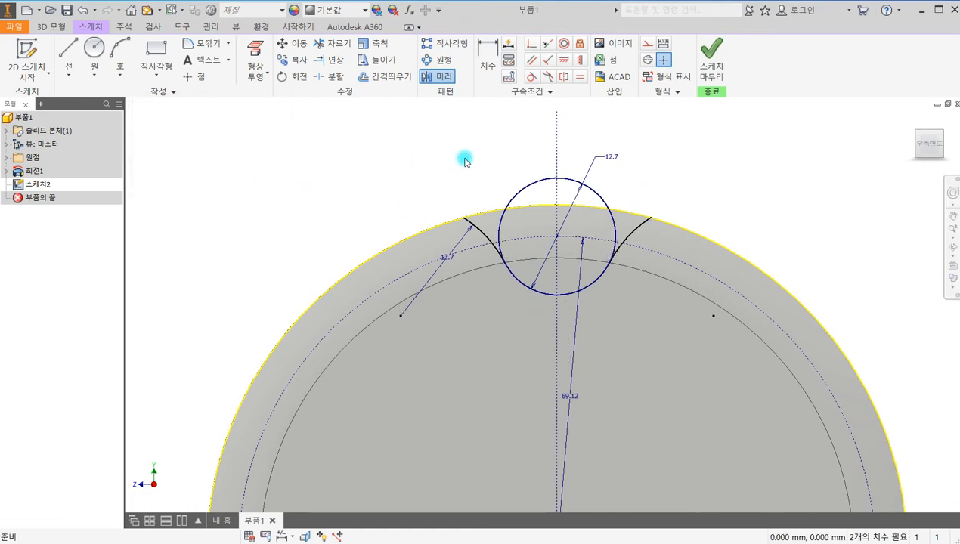
Set the diameter of the small circle on the pitch circle to 7.95 mm
{"action": "double_click", "coordinate": [610, 157]}
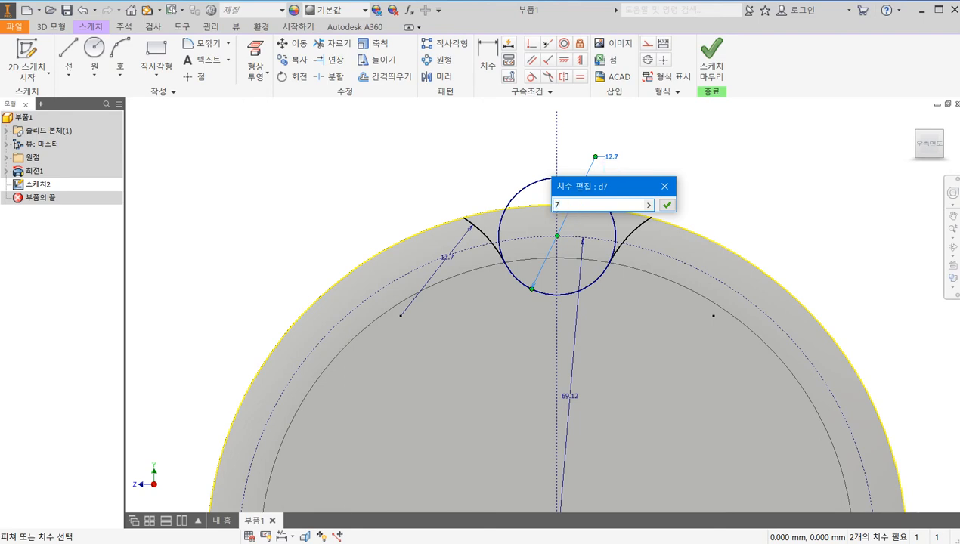
{"action": "type", "text": "7.95"}
{"action": "key", "text": "Return"}
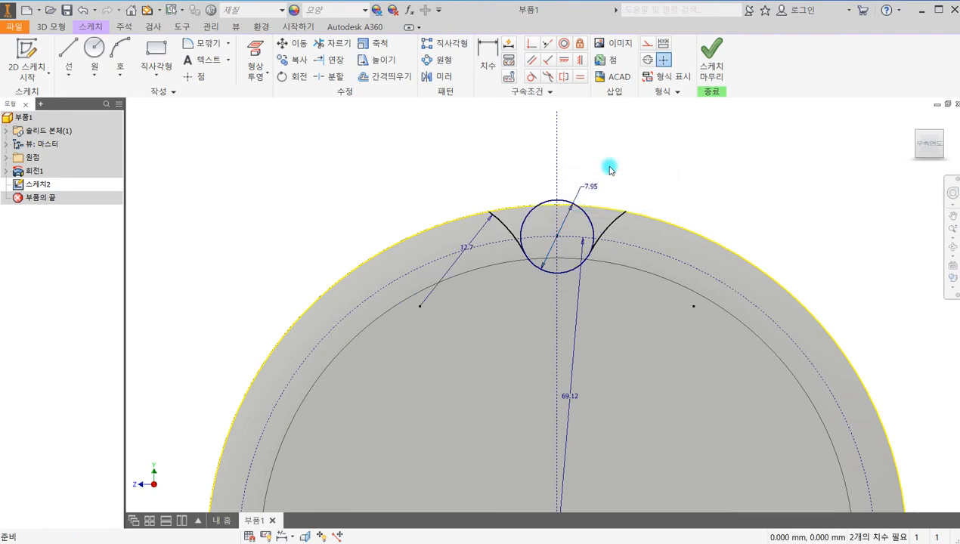
{"action": "scroll", "coordinate": [546, 203], "scroll_direction": "down", "scroll_amount": 2}
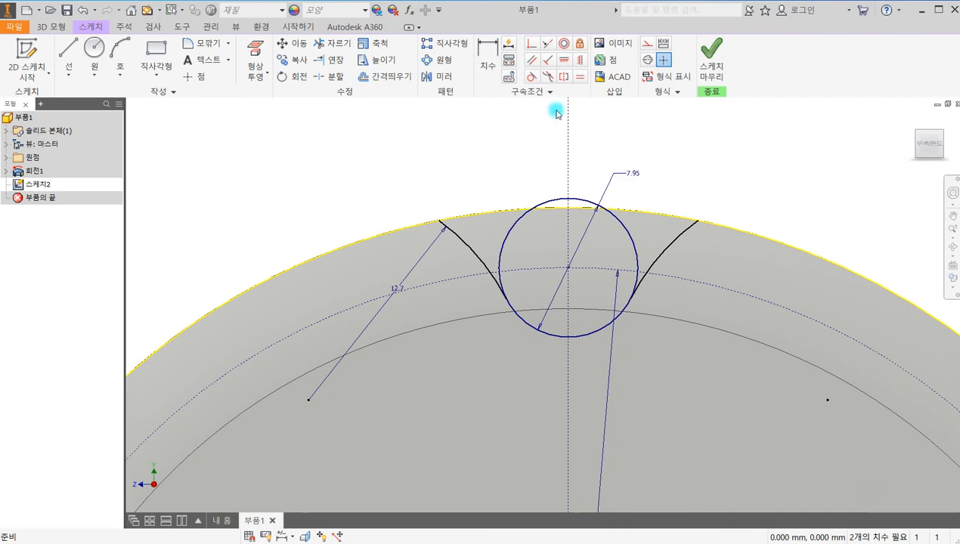
{"action": "key", "text": "e"}
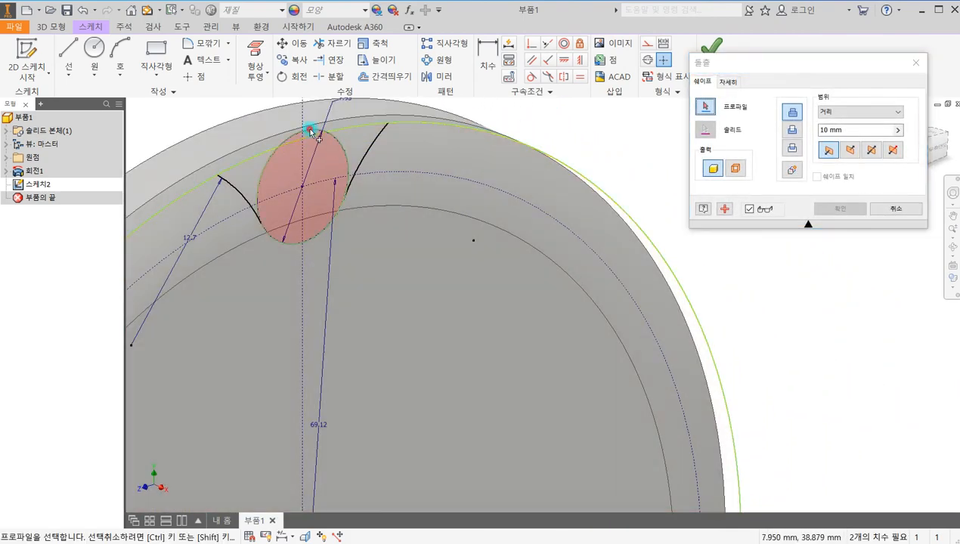
{"action": "left_click", "coordinate": [300, 140]}
{"action": "left_click", "coordinate": [260, 179]}
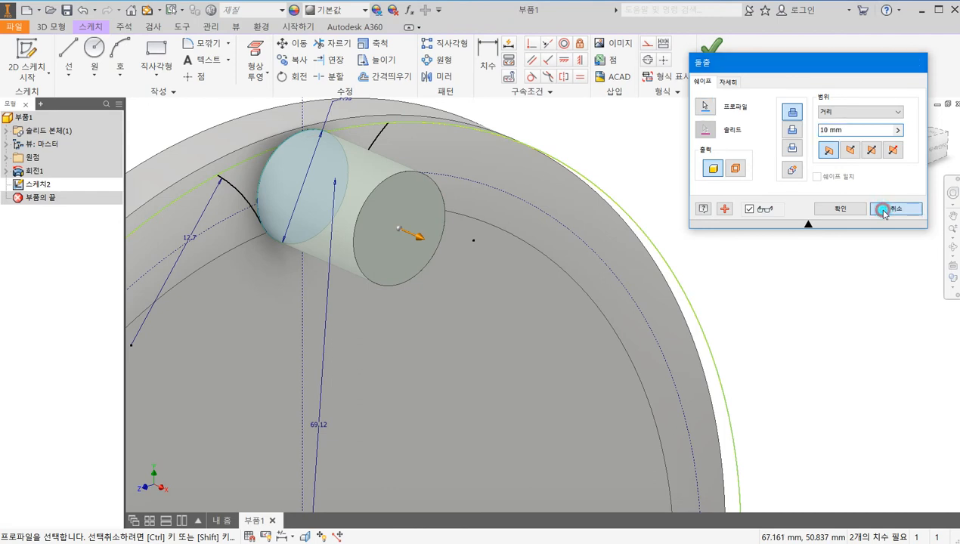
{"action": "left_click", "coordinate": [875, 208]}
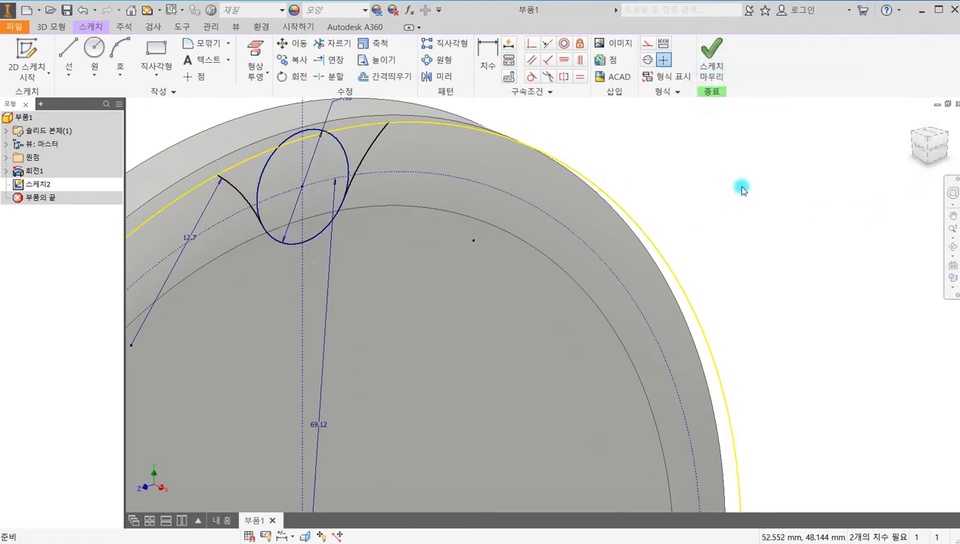
{"action": "left_click", "coordinate": [940, 157]}
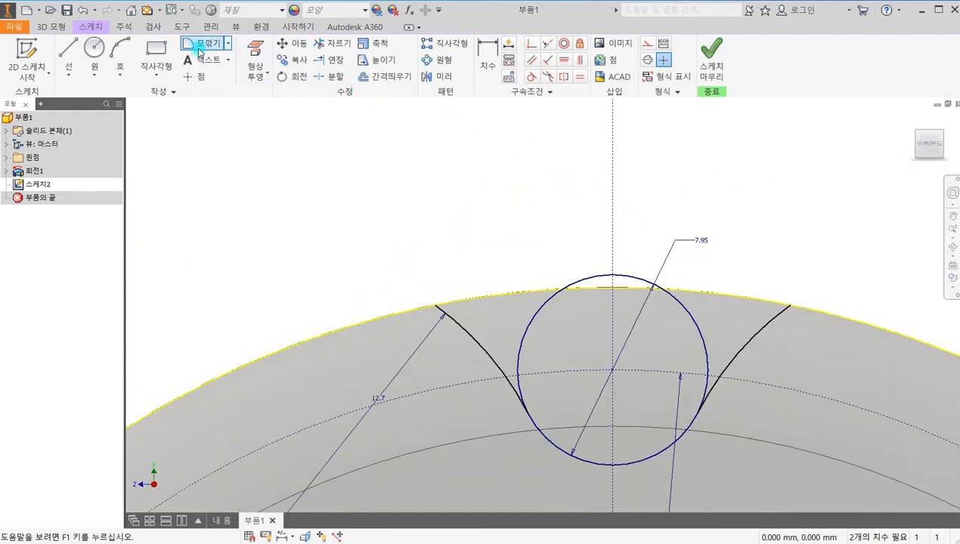
{"action": "left_click", "coordinate": [334, 44]}
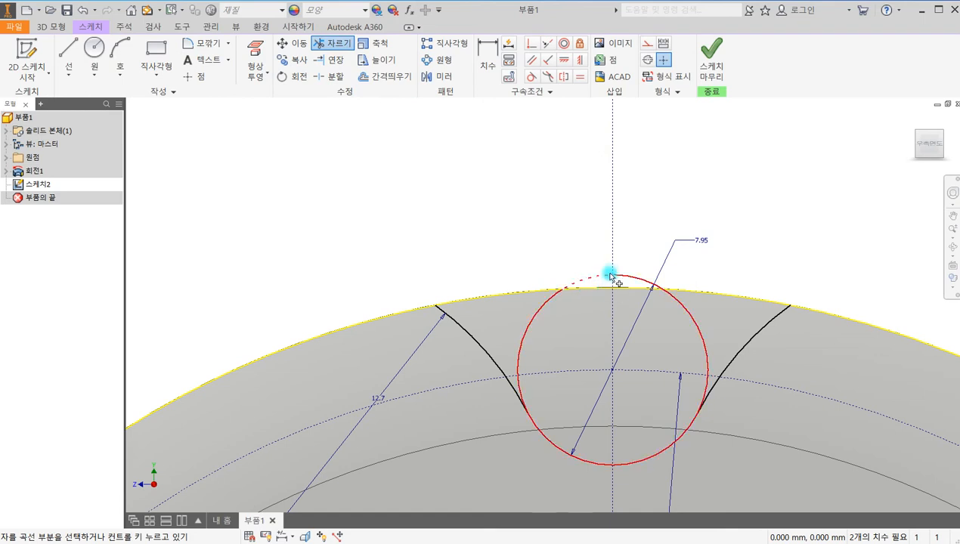
Draw an arc of about 8° centred on the disc, along its outer edge from the left tooth arc's end to the small circle
{"action": "scroll", "coordinate": [598, 239], "scroll_direction": "down", "scroll_amount": 5}
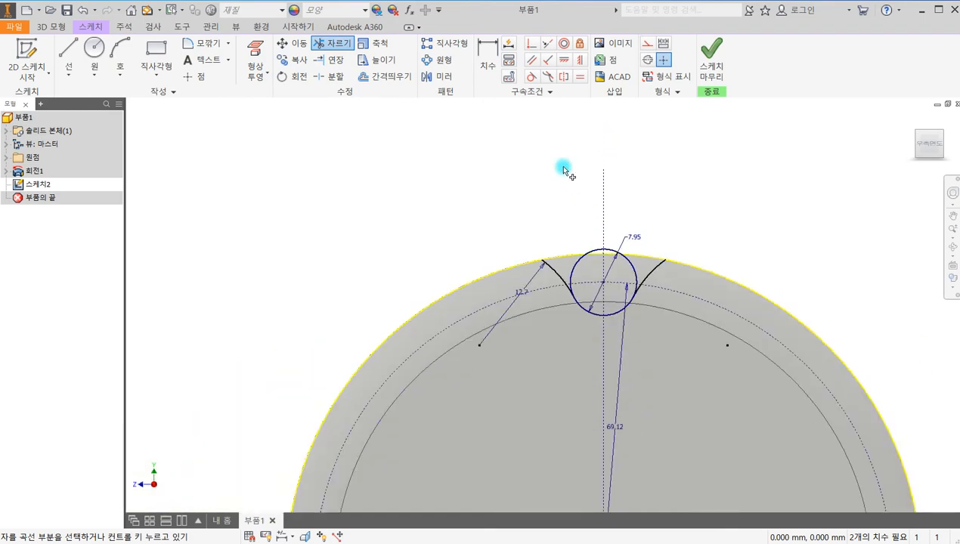
{"action": "left_click", "coordinate": [116, 77]}
{"action": "left_click", "coordinate": [152, 160]}
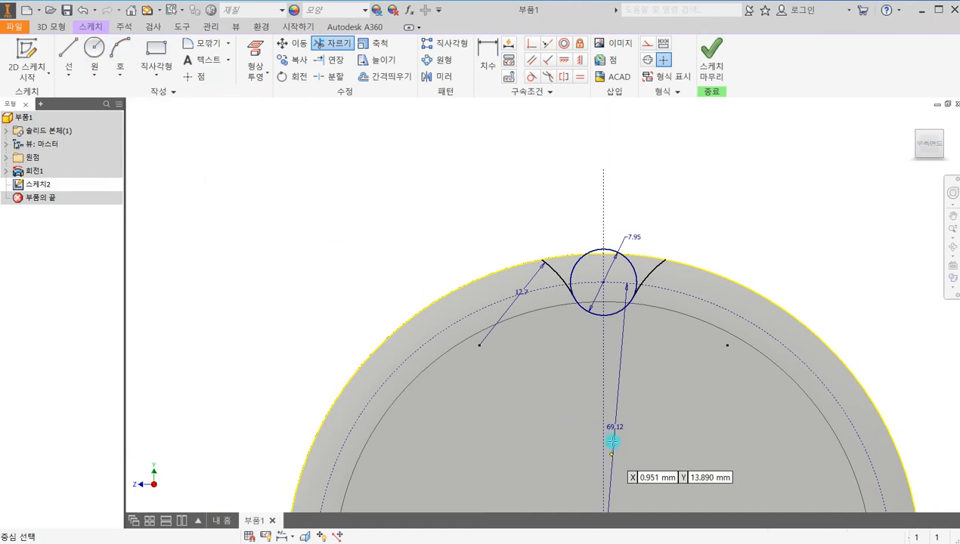
{"action": "scroll", "coordinate": [607, 446], "scroll_direction": "down", "scroll_amount": 5}
{"action": "middle_click_drag", "start_coordinate": [607, 459], "coordinate": [586, 281]}
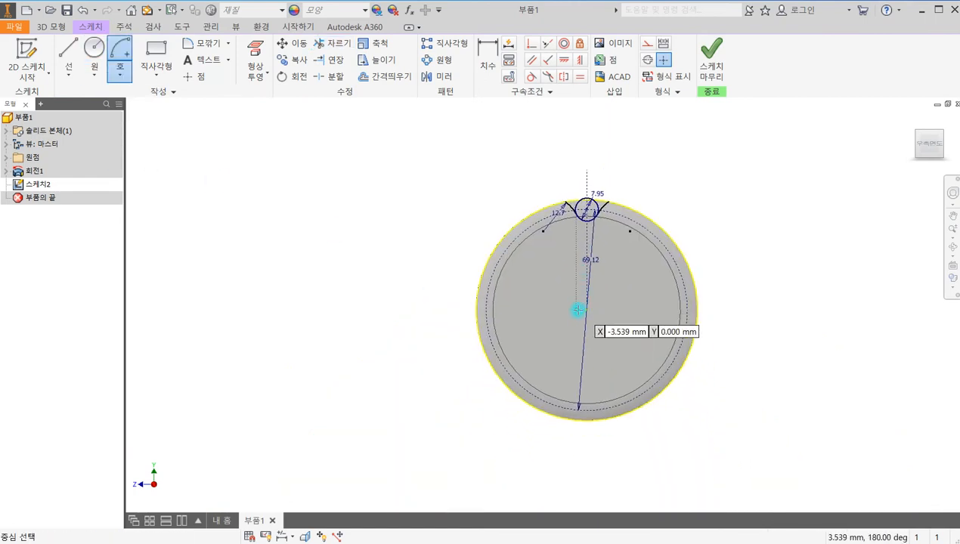
{"action": "left_click", "coordinate": [588, 310]}
{"action": "scroll", "coordinate": [579, 198], "scroll_direction": "up", "scroll_amount": 5}
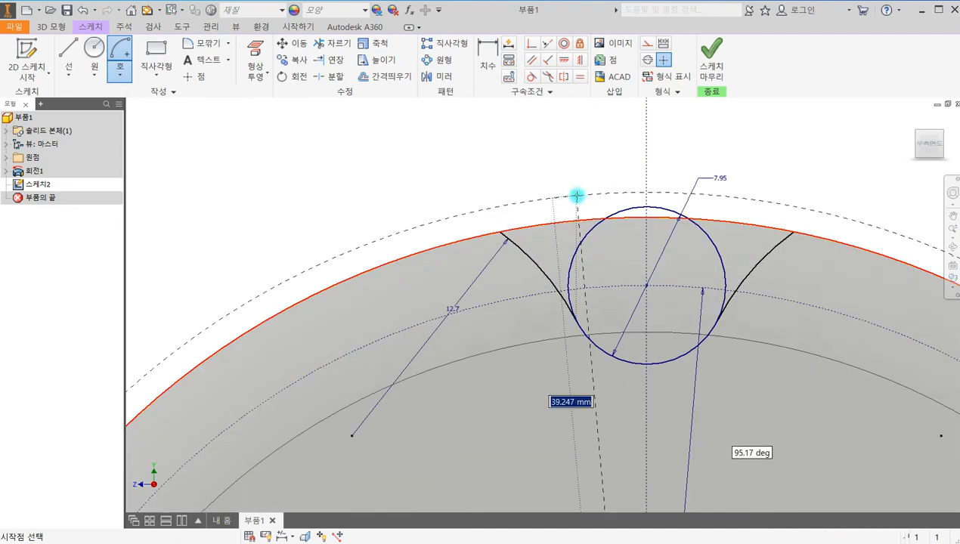
{"action": "left_click", "coordinate": [504, 230]}
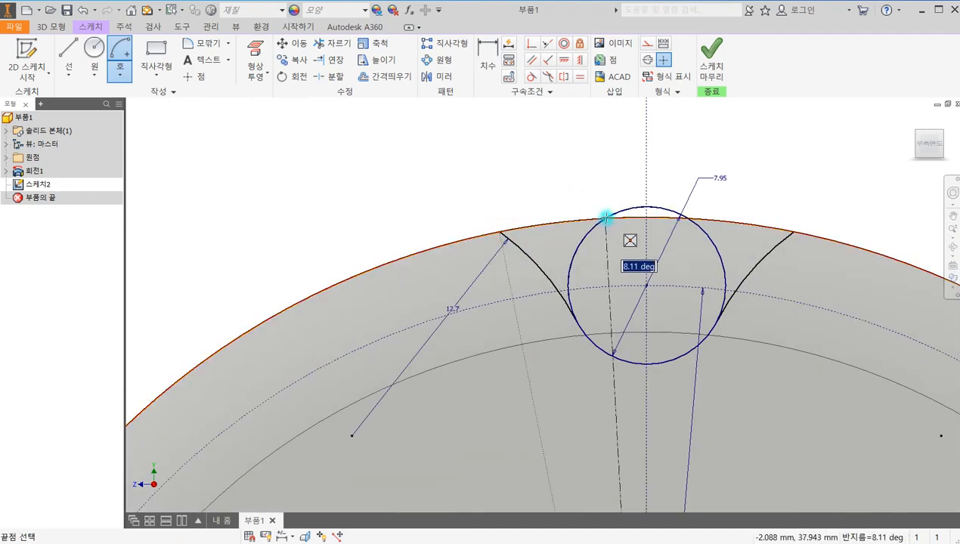
{"action": "left_click", "coordinate": [607, 218]}
Draw a 38 mm radius arc centred on the disc, from the small circle's right crossing to the mirrored arc's outer end
{"action": "scroll", "coordinate": [655, 378], "scroll_direction": "down", "scroll_amount": 4}
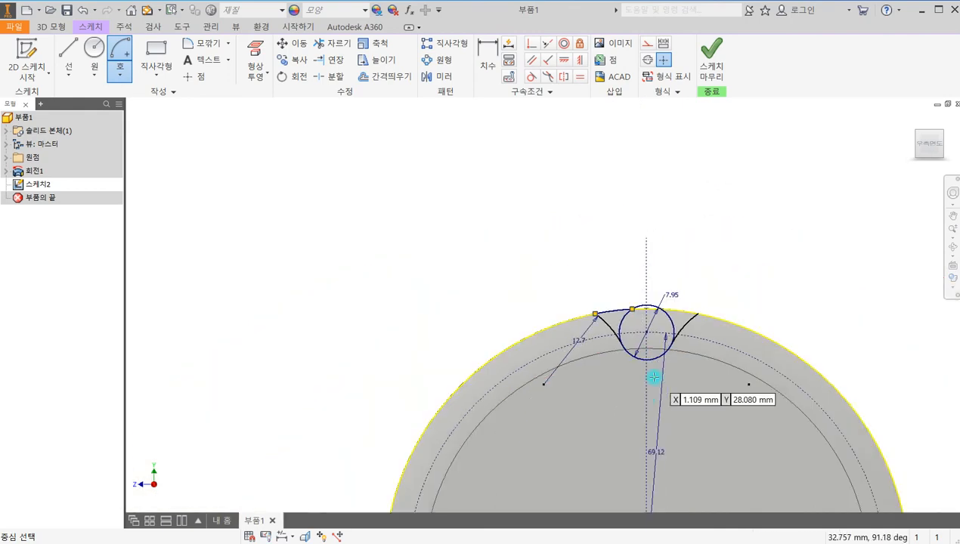
{"action": "left_click", "coordinate": [649, 492]}
{"action": "scroll", "coordinate": [593, 409], "scroll_direction": "up", "scroll_amount": 3}
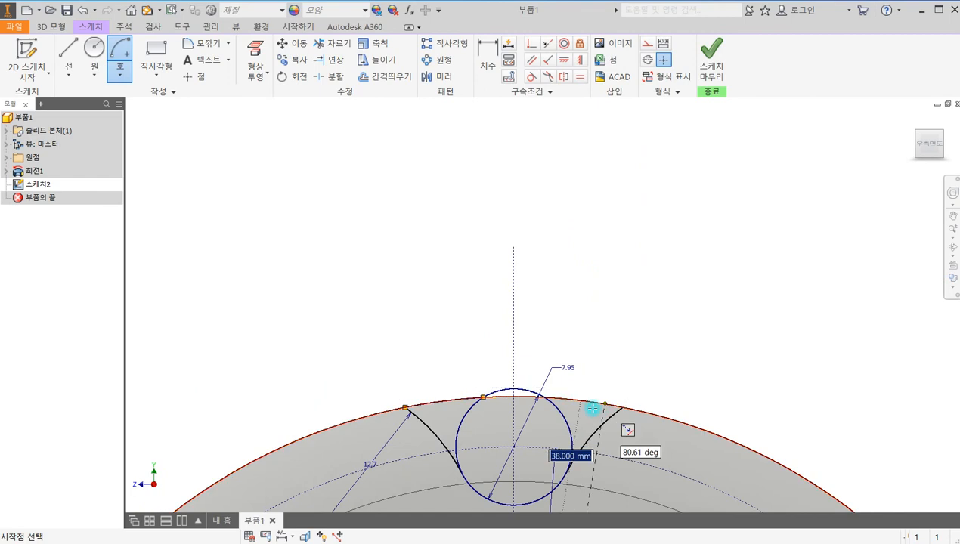
{"action": "left_click", "coordinate": [545, 397]}
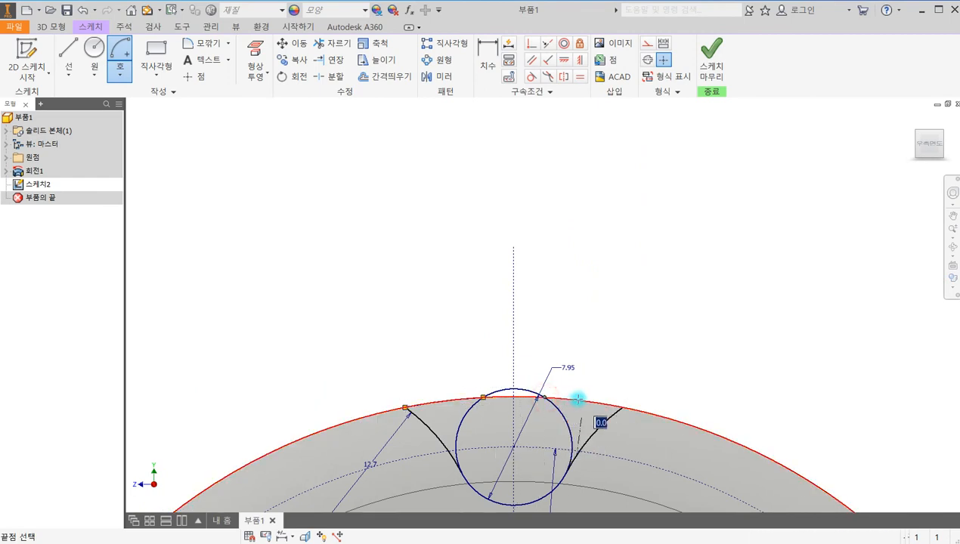
{"action": "left_click", "coordinate": [621, 408]}
{"action": "key", "text": "Escape"}
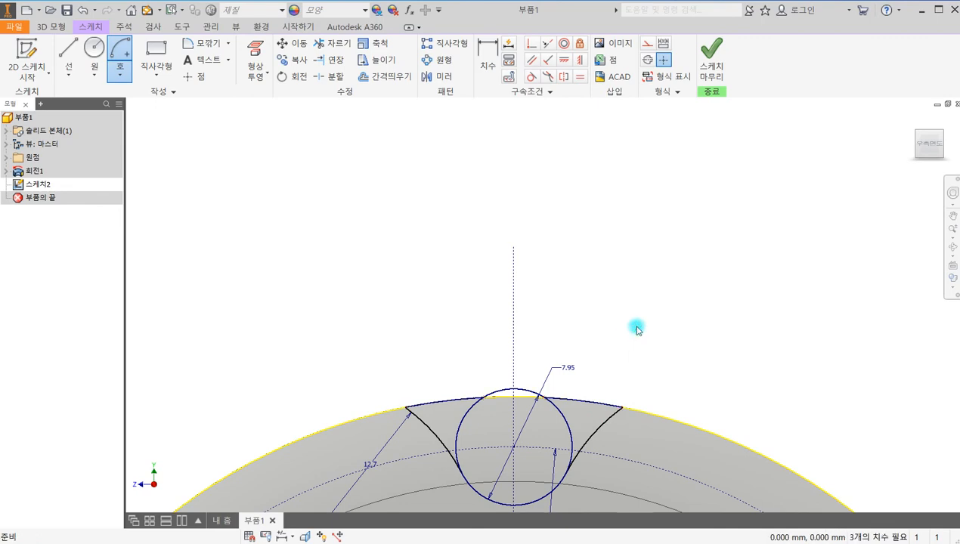
{"action": "key", "text": "e"}
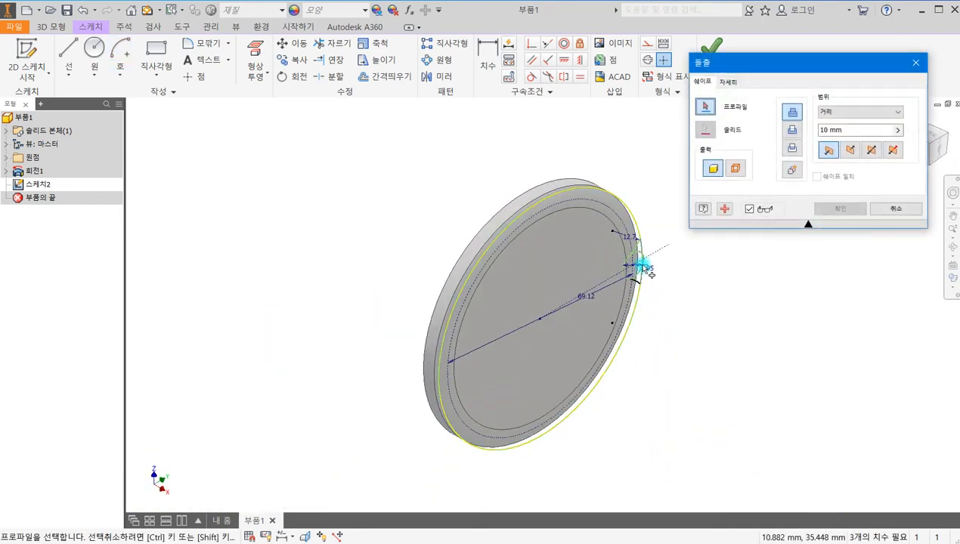
{"action": "left_click", "coordinate": [638, 260]}
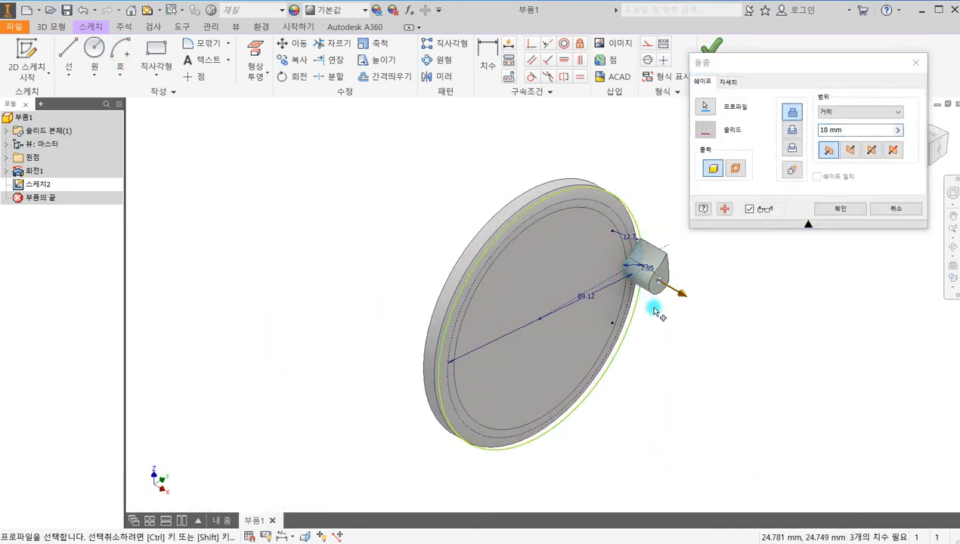
{"action": "middle_click_drag", "start_coordinate": [573, 324], "coordinate": [446, 298]}
{"action": "middle_click_drag", "start_coordinate": [542, 323], "coordinate": [452, 245], "text": "shift"}
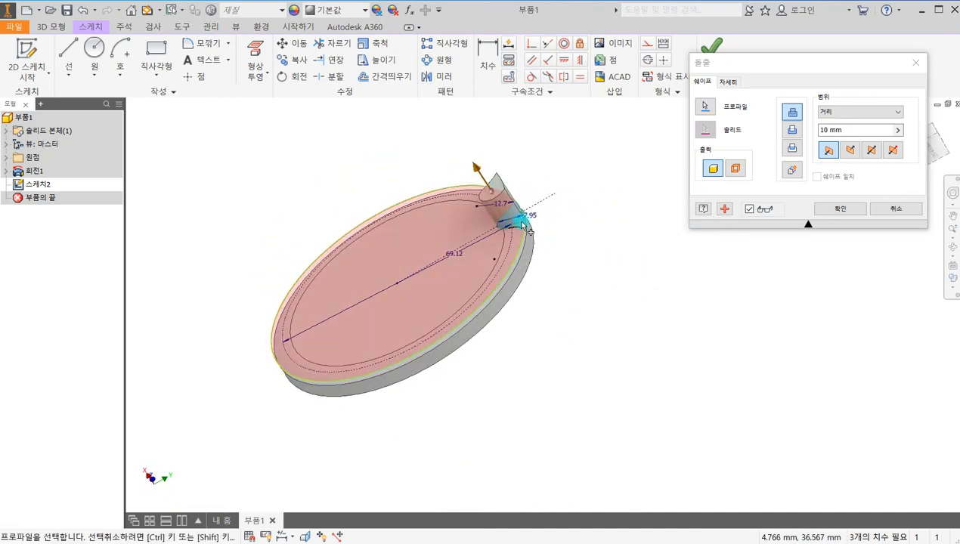
{"action": "middle_click_drag", "start_coordinate": [560, 261], "coordinate": [493, 281], "text": "shift"}
{"action": "middle_click_drag", "start_coordinate": [434, 321], "coordinate": [604, 289], "text": "shift"}
{"action": "mouse_move", "coordinate": [390, 232]}
{"action": "middle_mouse_down"}
{"action": "mouse_move", "coordinate": [427, 257]}
{"action": "mouse_move", "coordinate": [464, 310]}
{"action": "middle_mouse_up"}
{"action": "scroll", "coordinate": [459, 261], "scroll_direction": "down", "scroll_amount": 5}
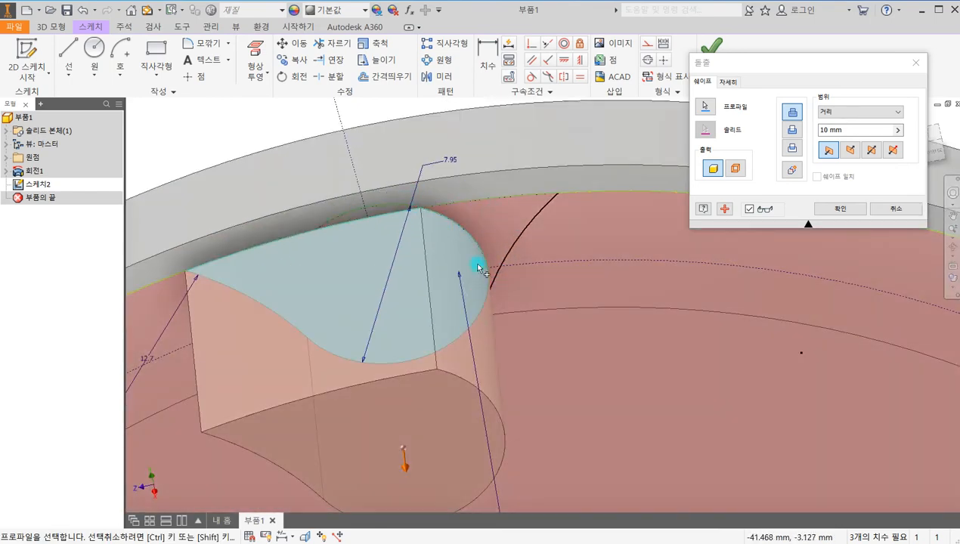
{"action": "scroll", "coordinate": [499, 189], "scroll_direction": "up", "scroll_amount": 5}
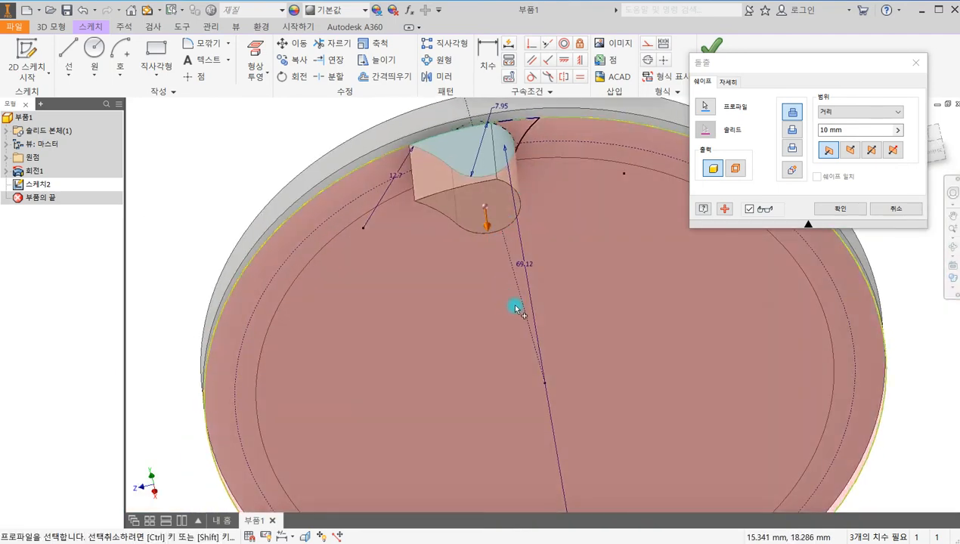
{"action": "middle_click_drag", "start_coordinate": [515, 306], "coordinate": [527, 296], "text": "shift"}
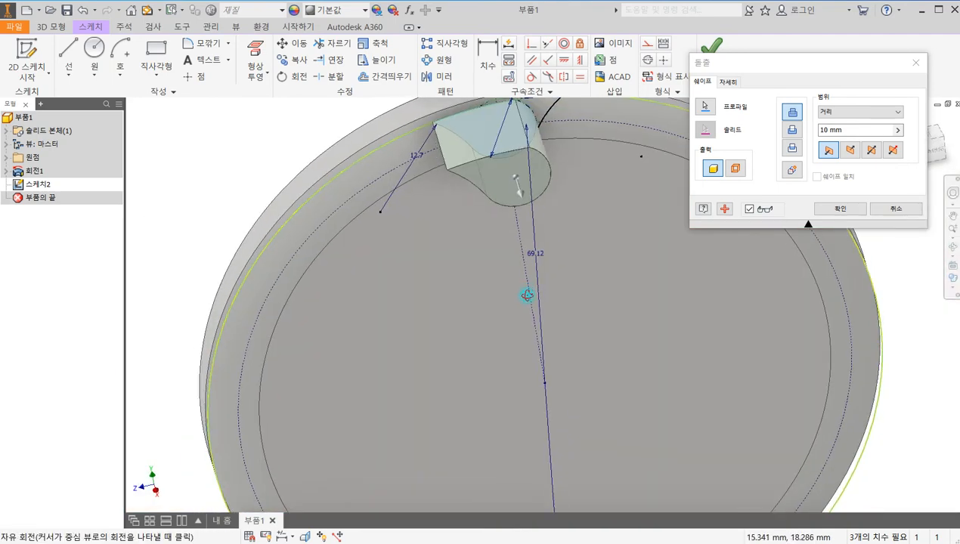
{"action": "middle_click_drag", "start_coordinate": [545, 168], "coordinate": [499, 271]}
{"action": "scroll", "coordinate": [499, 250], "scroll_direction": "down", "scroll_amount": 4}
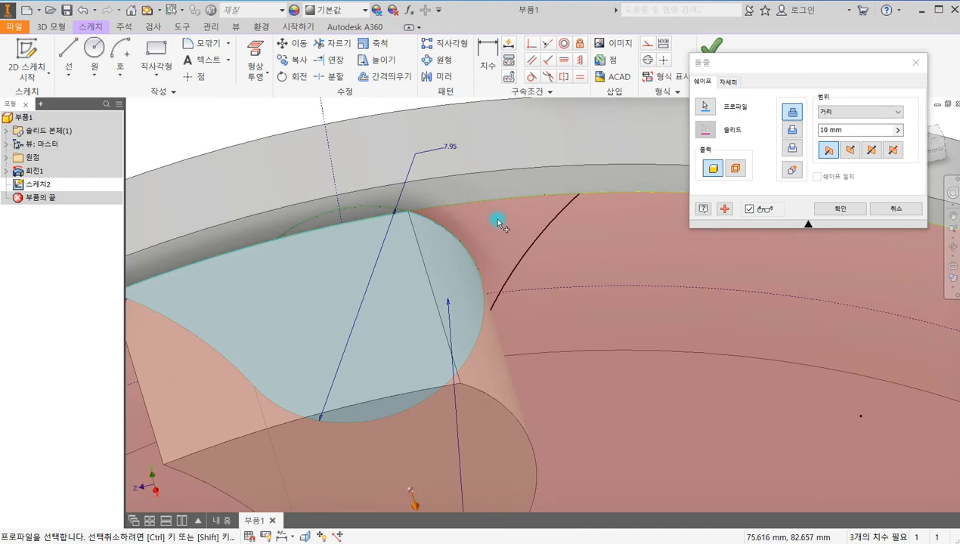
{"action": "scroll", "coordinate": [499, 221], "scroll_direction": "up", "scroll_amount": 3}
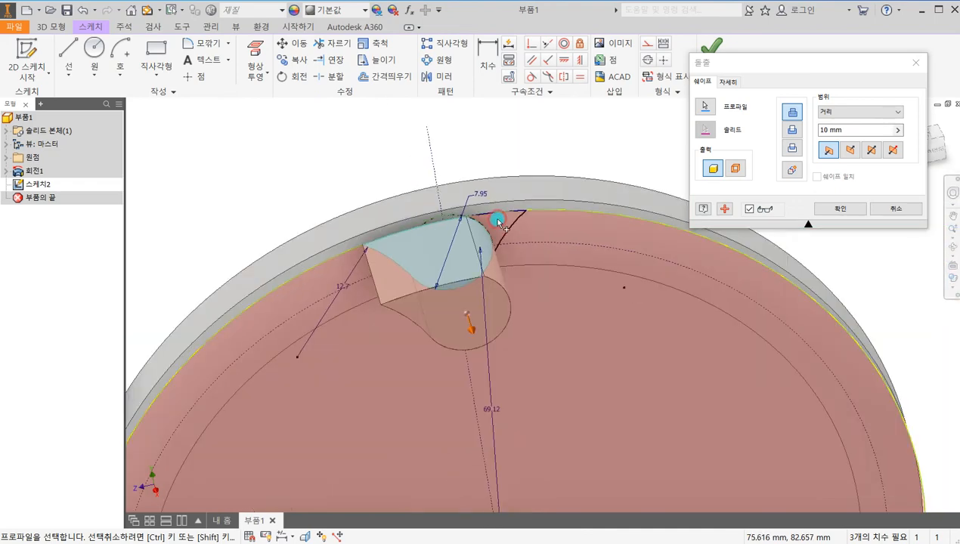
{"action": "left_click", "coordinate": [498, 222]}
{"action": "left_click", "coordinate": [896, 210]}
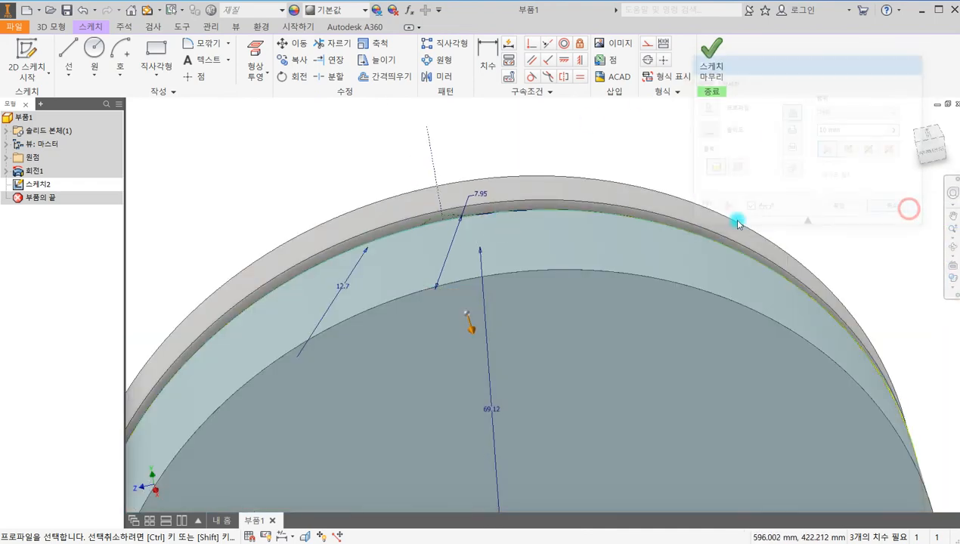
Draw a 38 mm radius arc centred on the disc, joining the outer ends of the two tooth arcs across the small circle
{"action": "scroll", "coordinate": [492, 224], "scroll_direction": "down", "scroll_amount": 5}
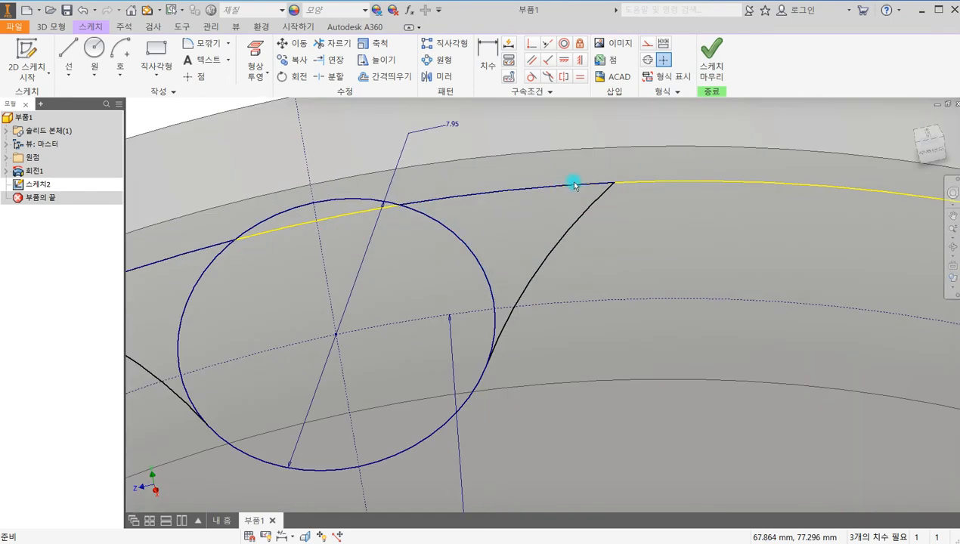
{"action": "scroll", "coordinate": [413, 182], "scroll_direction": "up", "scroll_amount": 5}
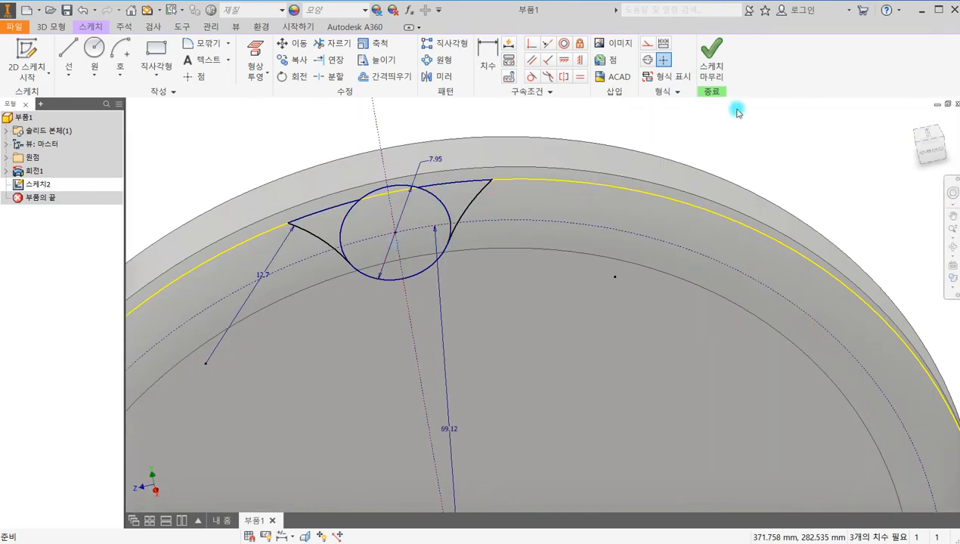
{"action": "left_click", "coordinate": [931, 145]}
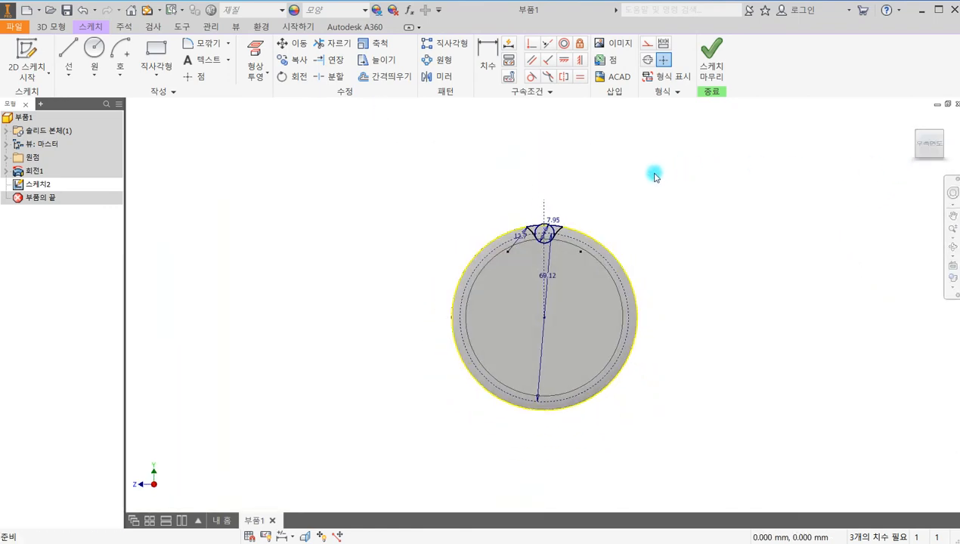
{"action": "scroll", "coordinate": [545, 231], "scroll_direction": "down", "scroll_amount": 8}
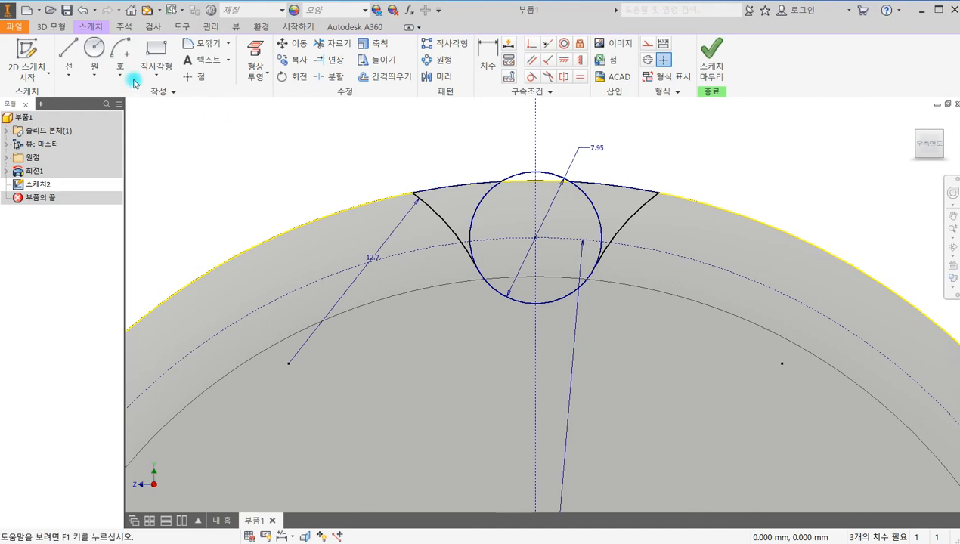
{"action": "left_click", "coordinate": [120, 53]}
{"action": "scroll", "coordinate": [508, 226], "scroll_direction": "up", "scroll_amount": 5}
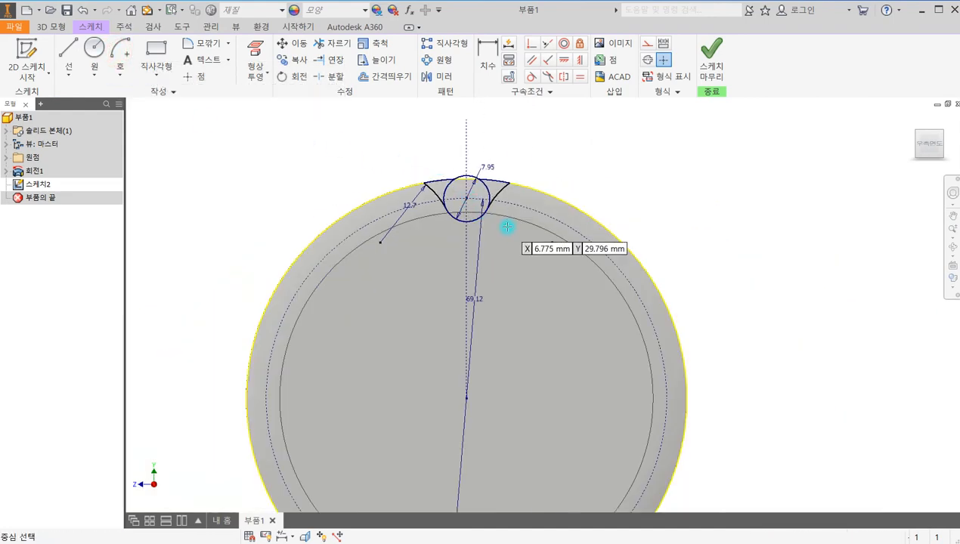
{"action": "scroll", "coordinate": [481, 387], "scroll_direction": "up", "scroll_amount": 2}
{"action": "scroll", "coordinate": [481, 387], "scroll_direction": "down", "scroll_amount": 2}
{"action": "left_click", "coordinate": [469, 392]}
{"action": "scroll", "coordinate": [423, 174], "scroll_direction": "down", "scroll_amount": 3}
{"action": "scroll", "coordinate": [415, 135], "scroll_direction": "up", "scroll_amount": 3}
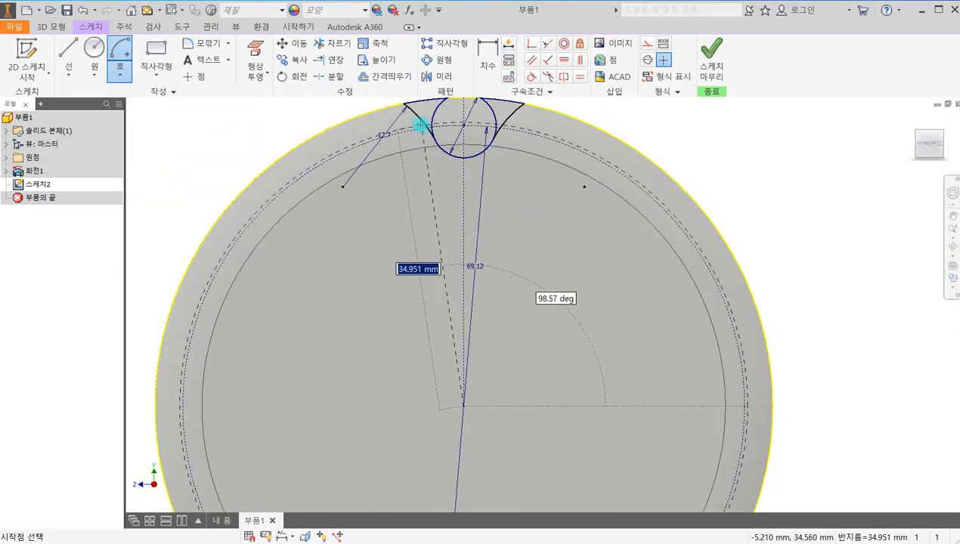
{"action": "scroll", "coordinate": [424, 208], "scroll_direction": "down", "scroll_amount": 5}
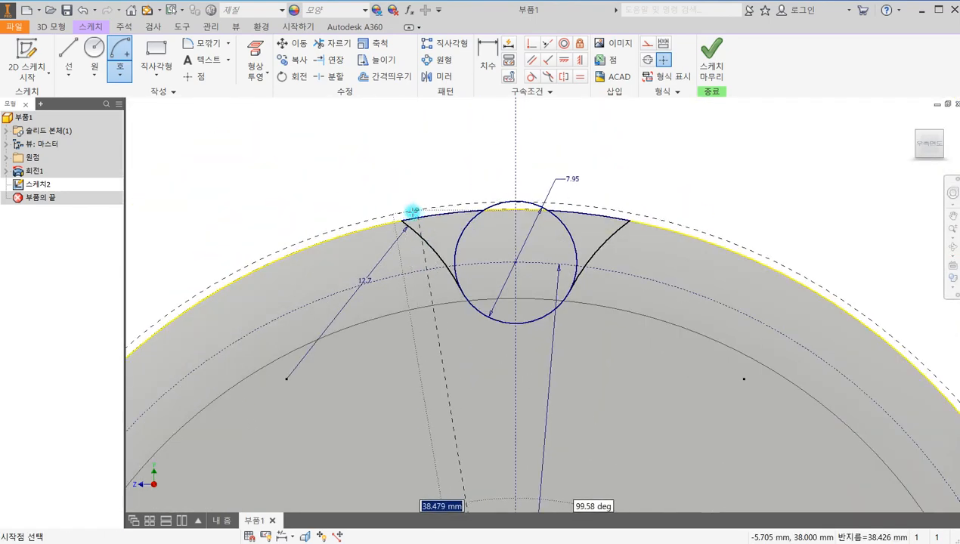
{"action": "left_click", "coordinate": [401, 221]}
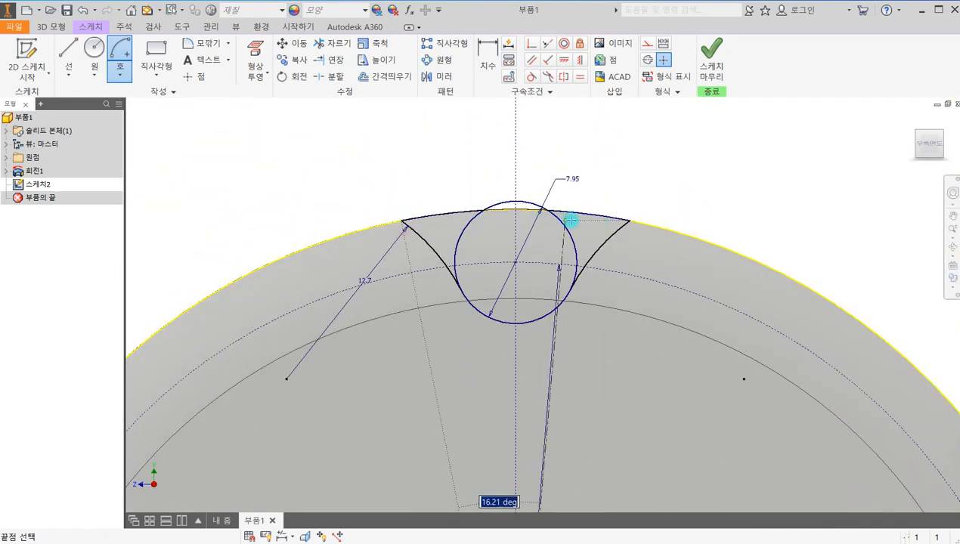
{"action": "left_click", "coordinate": [630, 223]}
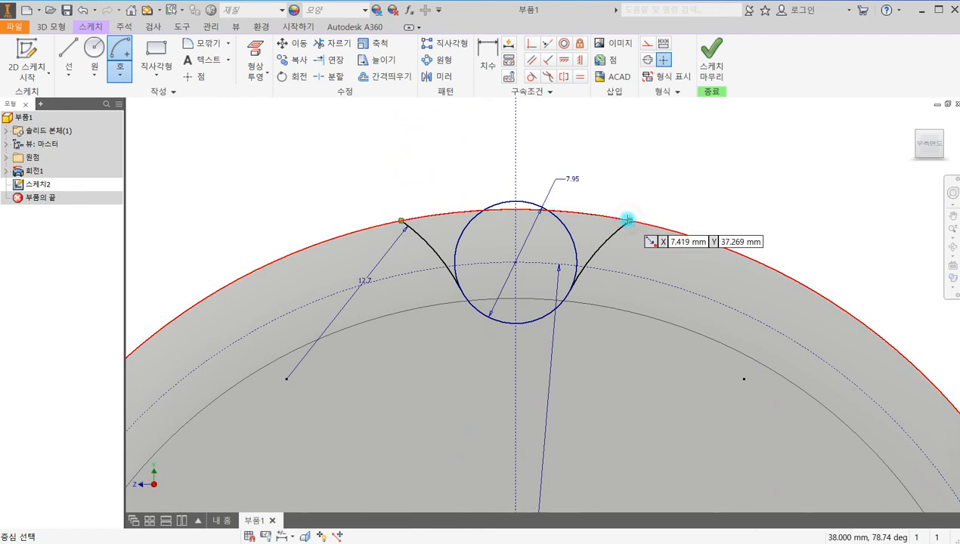
{"action": "left_click", "coordinate": [541, 224]}
{"action": "key", "text": "Escape"}
Trim the upper part of the small circle down to its junctions with the two tooth arcs, leaving one closed tooth-gap outline
{"action": "key", "text": "x"}
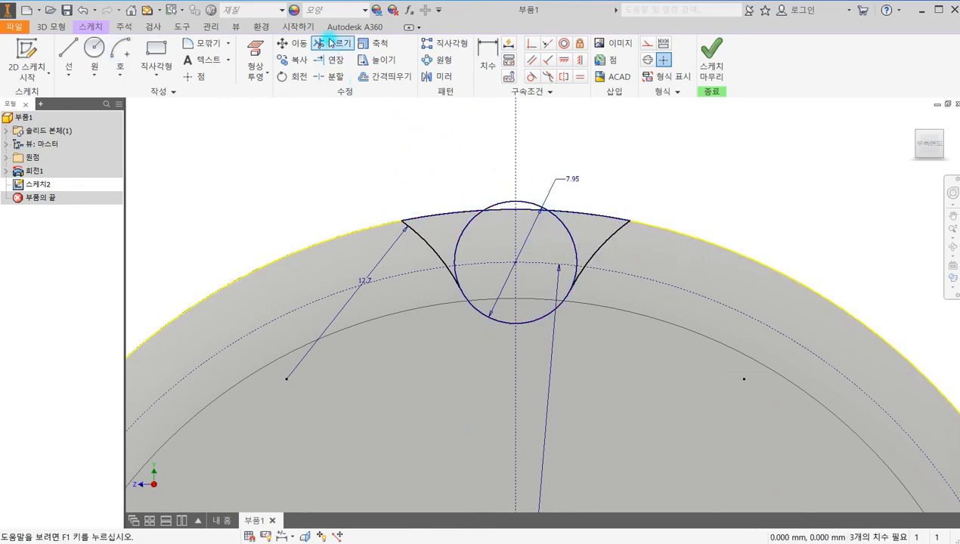
{"action": "left_click", "coordinate": [520, 204]}
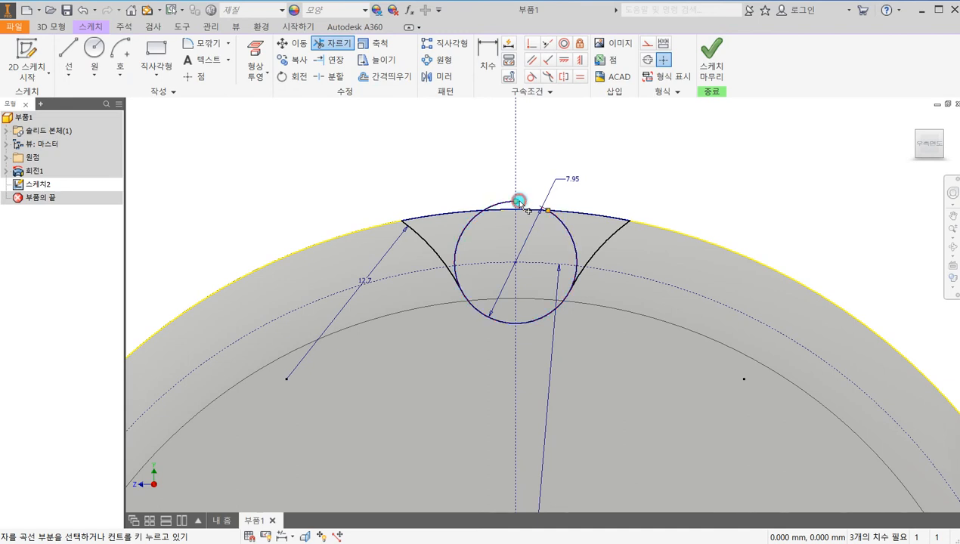
{"action": "left_click", "coordinate": [481, 215]}
{"action": "left_click", "coordinate": [466, 227]}
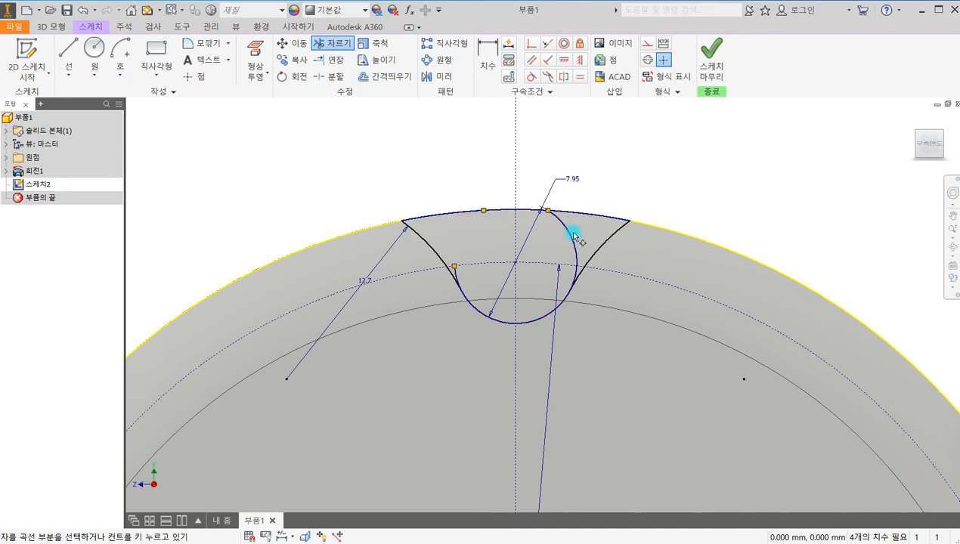
{"action": "left_click", "coordinate": [572, 237]}
{"action": "left_click", "coordinate": [577, 274]}
{"action": "left_click", "coordinate": [457, 277]}
Extrude the tooth-gap profile 10 mm as a cut through the disc's rim
{"action": "key", "text": "e"}
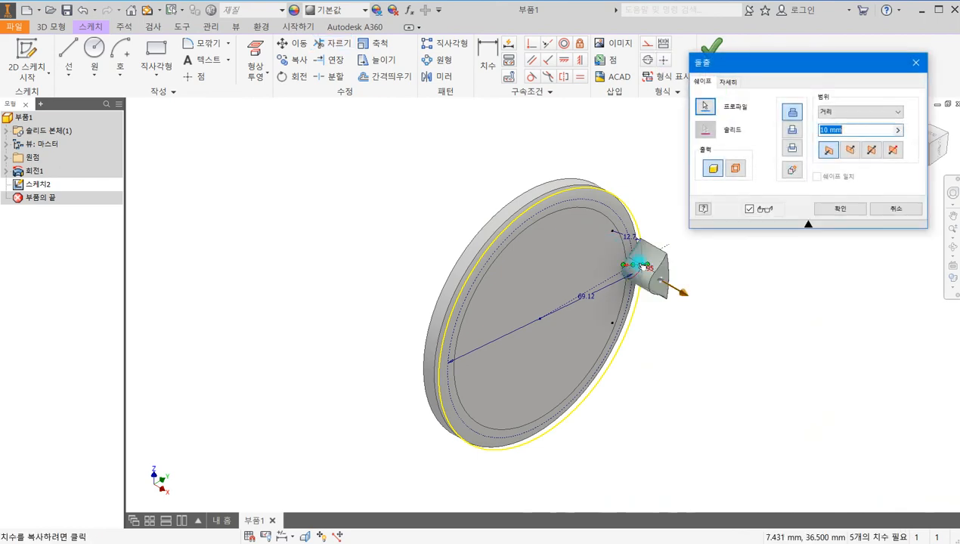
{"action": "left_click", "coordinate": [792, 130]}
{"action": "middle_click_drag", "start_coordinate": [584, 200], "coordinate": [463, 220]}
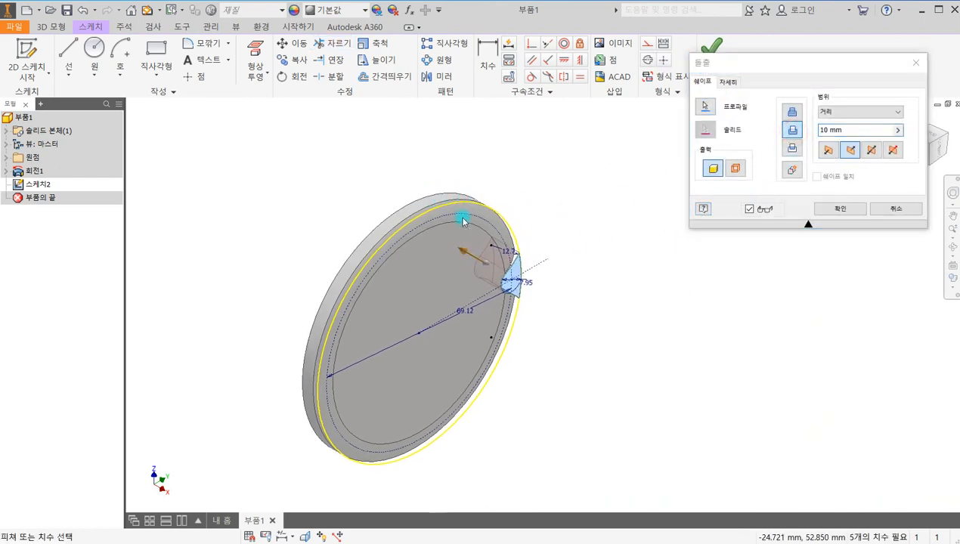
{"action": "middle_click_drag", "start_coordinate": [417, 117], "coordinate": [268, 149], "text": "shift"}
{"action": "scroll", "coordinate": [369, 208], "scroll_direction": "up", "scroll_amount": 5}
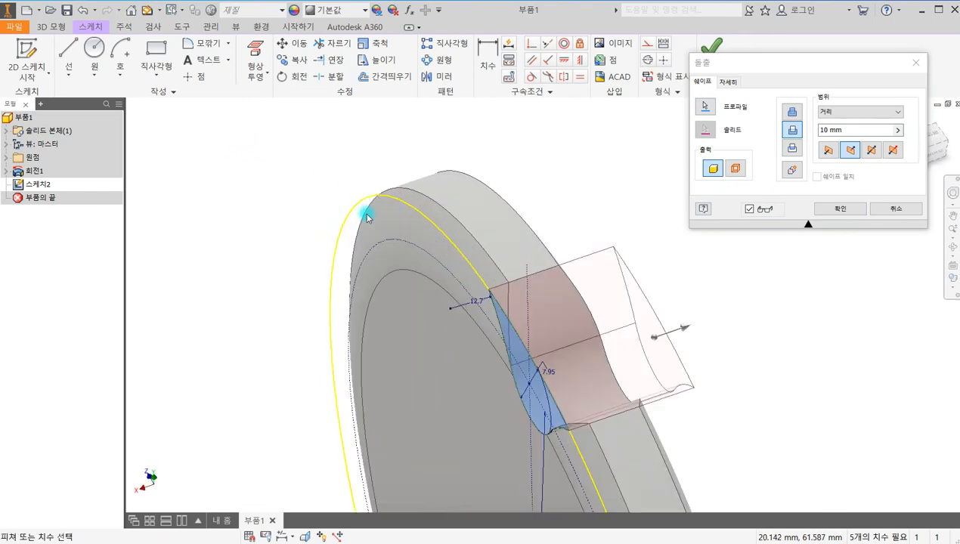
{"action": "scroll", "coordinate": [395, 221], "scroll_direction": "down", "scroll_amount": 3}
{"action": "mouse_move", "coordinate": [375, 225]}
{"action": "middle_mouse_down", "text": "shift"}
{"action": "mouse_move", "coordinate": [350, 247]}
{"action": "mouse_move", "coordinate": [370, 213]}
{"action": "middle_mouse_up", "text": "shift"}
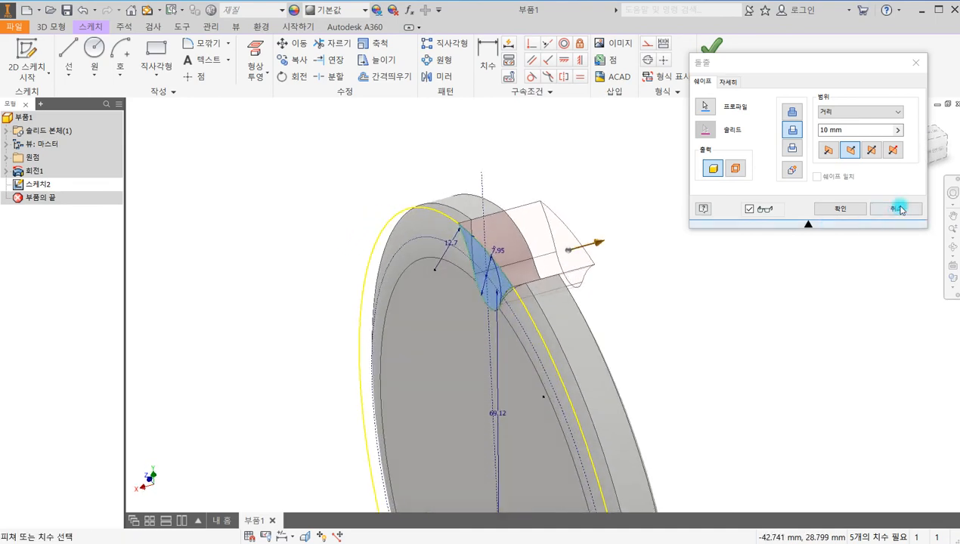
{"action": "left_click", "coordinate": [840, 208]}
Examine the shape of the tooth-gap cut in the disc's rim up close
{"action": "scroll", "coordinate": [632, 259], "scroll_direction": "down", "scroll_amount": 3}
{"action": "middle_click_drag", "start_coordinate": [611, 251], "coordinate": [623, 281], "text": "shift"}
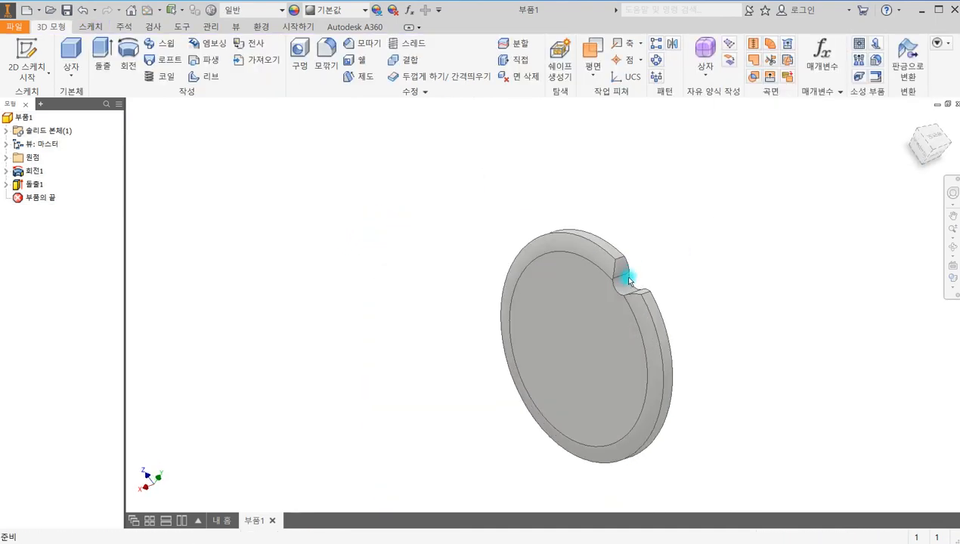
{"action": "scroll", "coordinate": [623, 281], "scroll_direction": "up", "scroll_amount": 5}
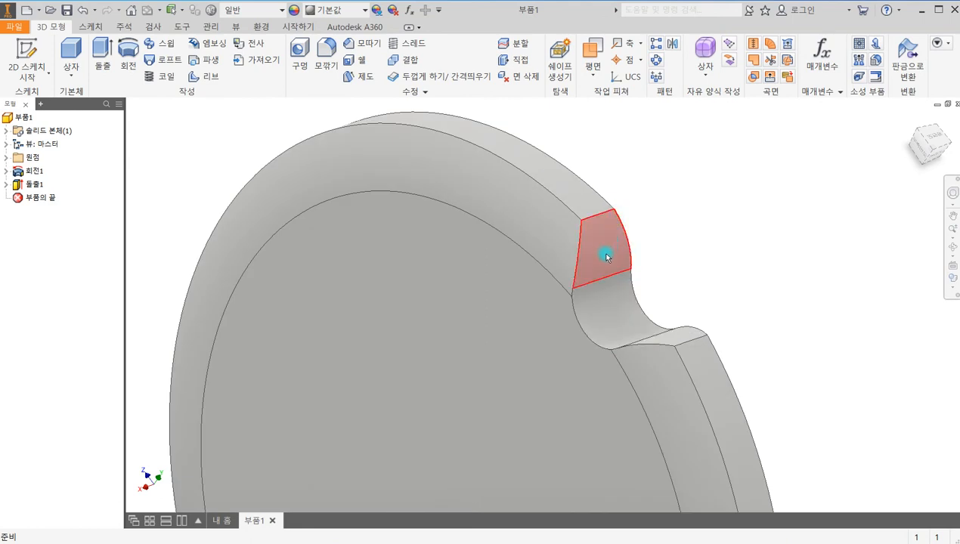
{"action": "scroll", "coordinate": [571, 210], "scroll_direction": "down", "scroll_amount": 2}
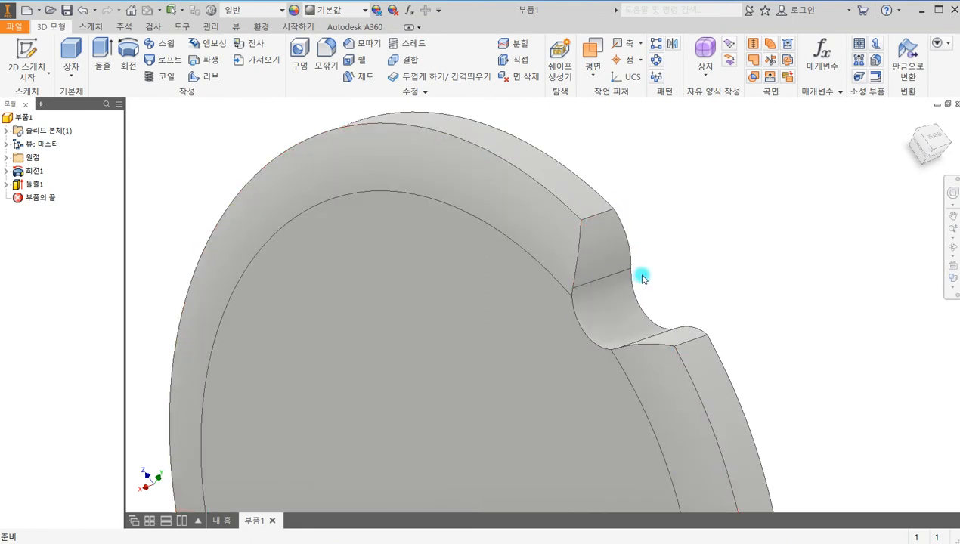
{"action": "scroll", "coordinate": [673, 279], "scroll_direction": "down", "scroll_amount": 3}
{"action": "scroll", "coordinate": [677, 268], "scroll_direction": "up", "scroll_amount": 5}
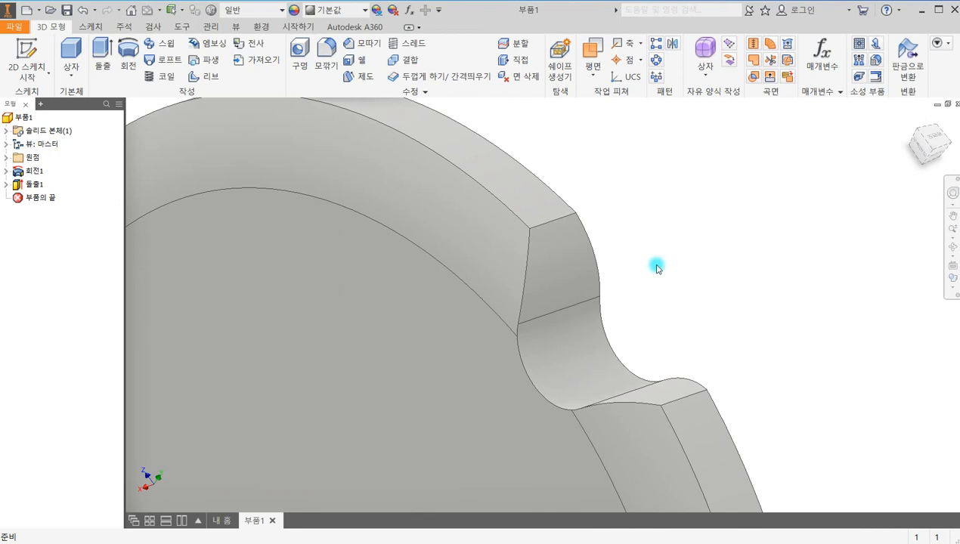
{"action": "scroll", "coordinate": [509, 283], "scroll_direction": "down", "scroll_amount": 5}
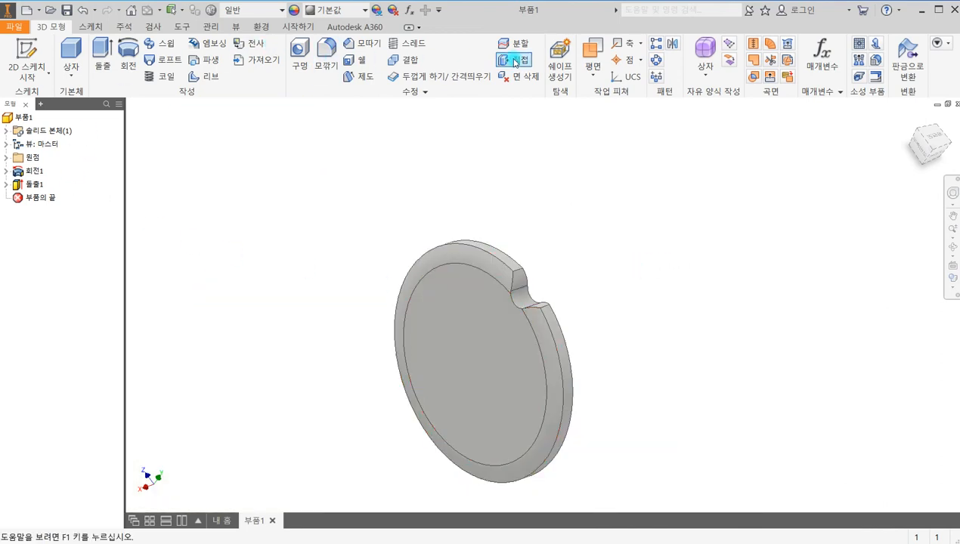
Create a circular pattern of the tooth-gap cut around the disc's axis with 17 occurrences over 360 degrees
{"action": "left_click", "coordinate": [656, 60]}
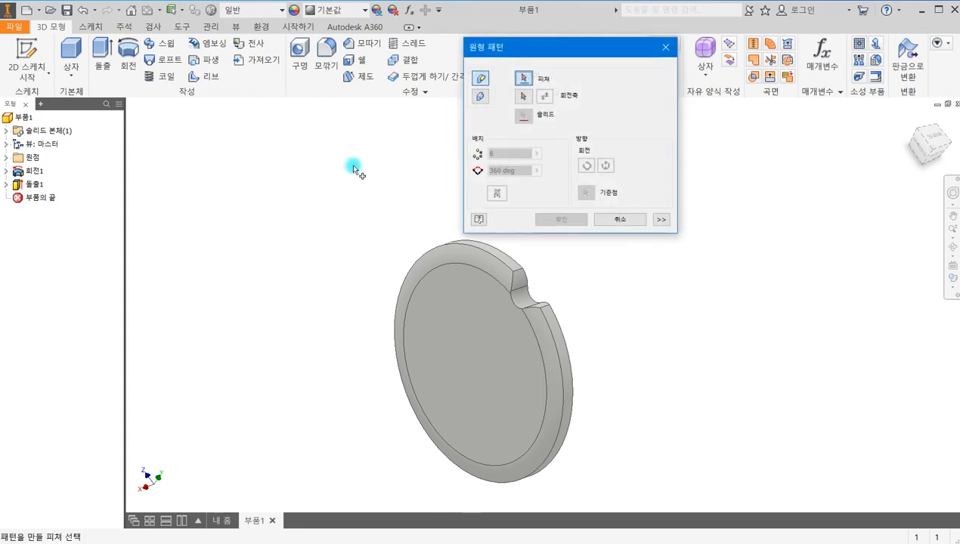
{"action": "left_click", "coordinate": [31, 185]}
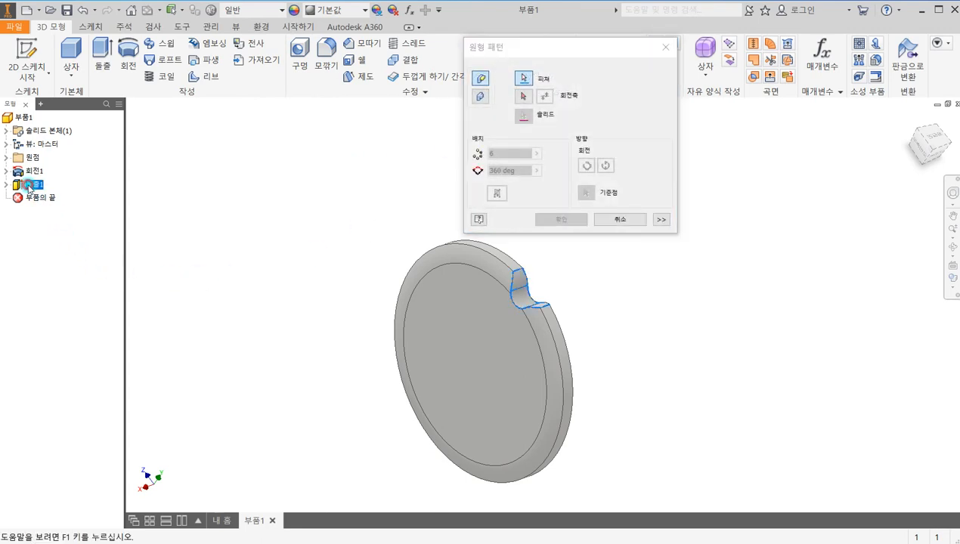
{"action": "left_click", "coordinate": [524, 96]}
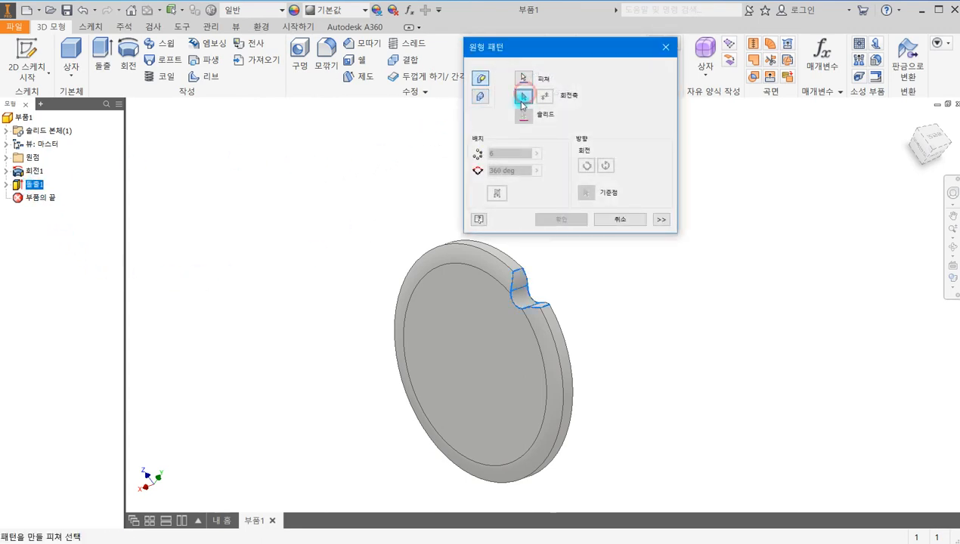
{"action": "left_click", "coordinate": [563, 350]}
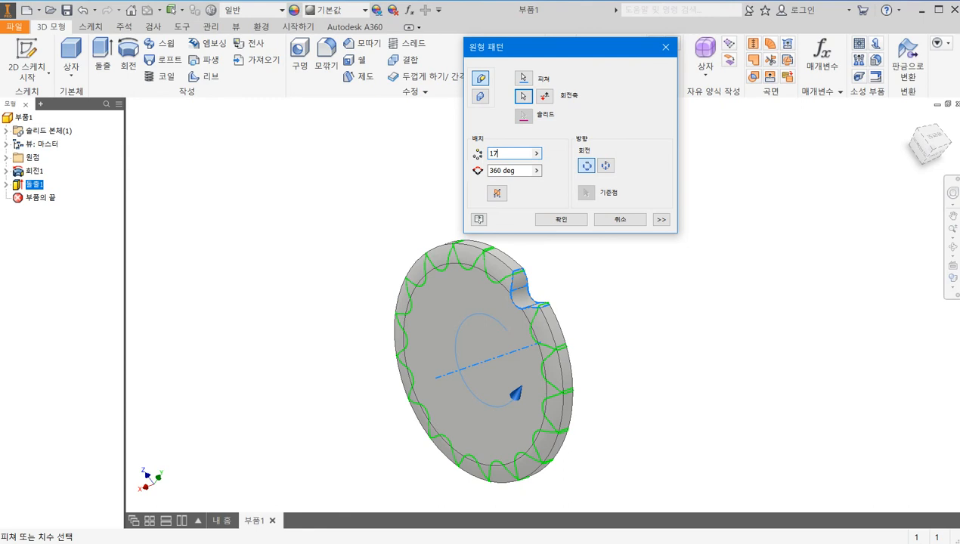
{"action": "middle_click_drag", "start_coordinate": [474, 315], "coordinate": [562, 278]}
{"action": "scroll", "coordinate": [522, 282], "scroll_direction": "down", "scroll_amount": 5}
{"action": "scroll", "coordinate": [514, 284], "scroll_direction": "up", "scroll_amount": 5}
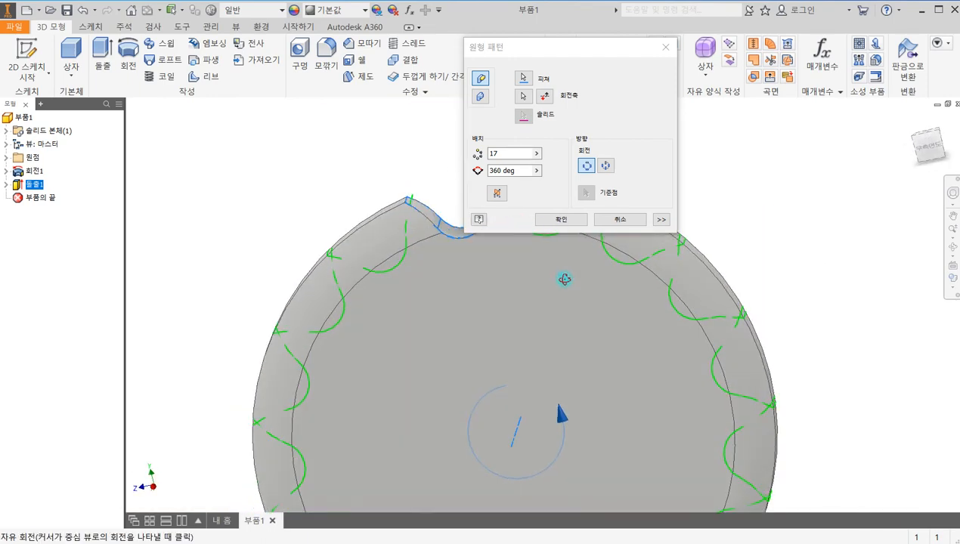
{"action": "middle_click_drag", "start_coordinate": [435, 239], "coordinate": [495, 266], "text": "shift"}
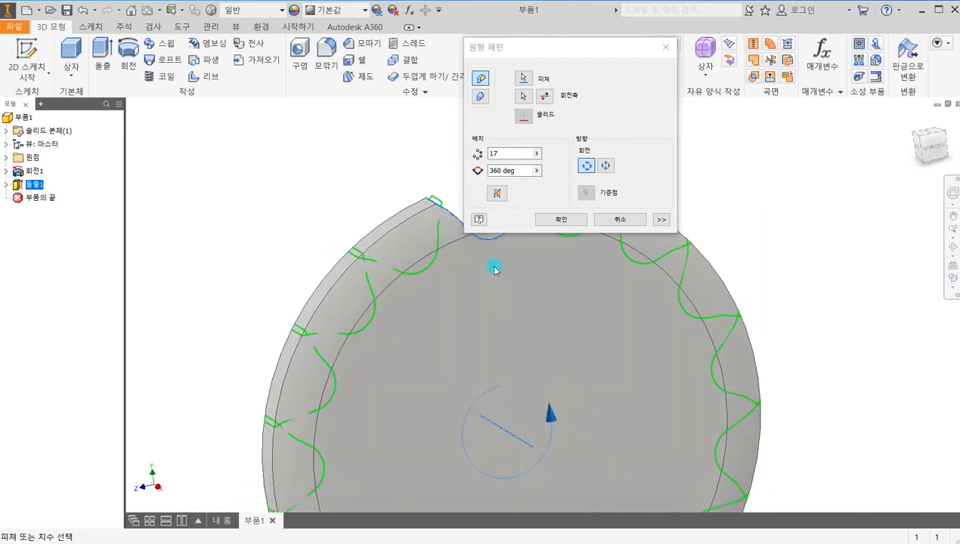
{"action": "scroll", "coordinate": [495, 271], "scroll_direction": "up", "scroll_amount": 3}
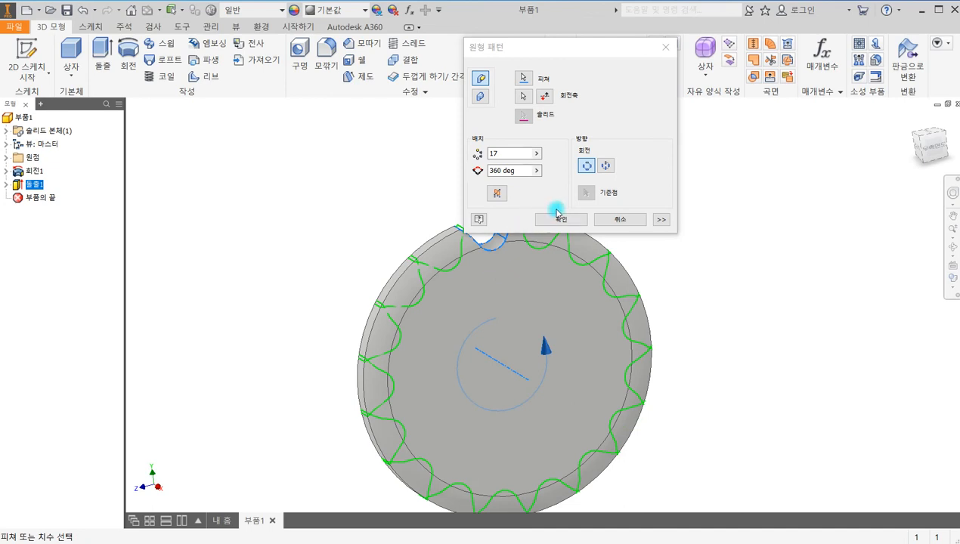
{"action": "left_click", "coordinate": [577, 221]}
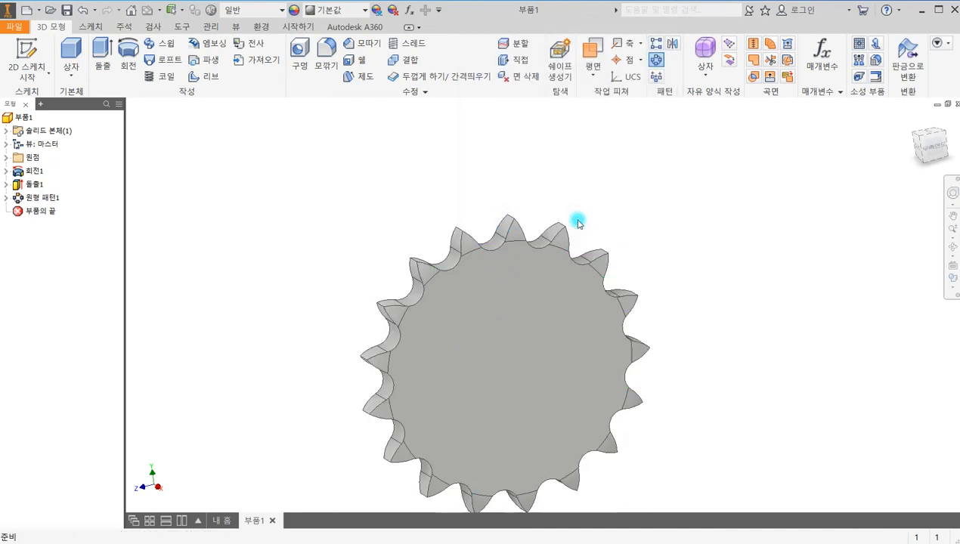
Open the sketch of the original tooth-gap cut for editing
{"action": "middle_click_drag", "start_coordinate": [454, 264], "coordinate": [413, 266], "text": "shift"}
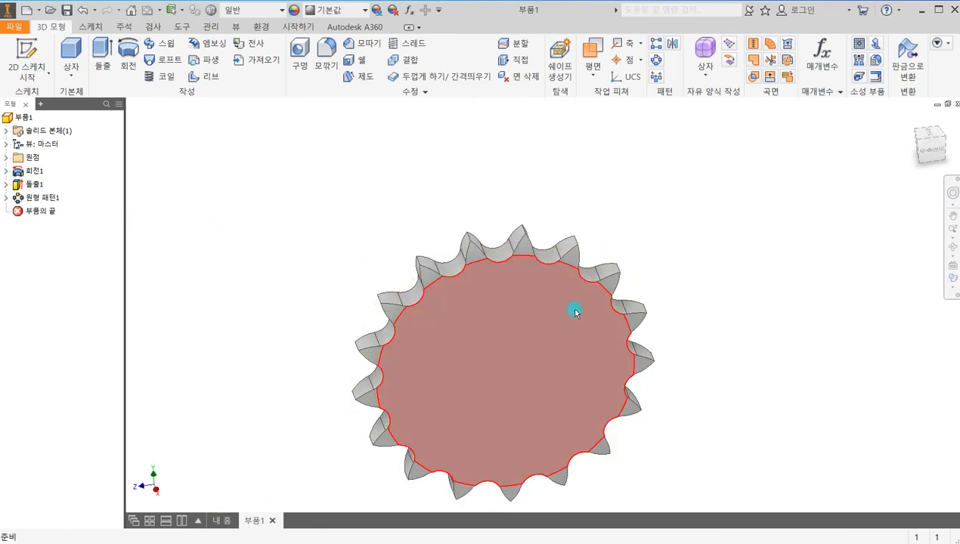
{"action": "middle_click_drag", "start_coordinate": [466, 314], "coordinate": [470, 293], "text": "shift"}
{"action": "scroll", "coordinate": [477, 229], "scroll_direction": "down", "scroll_amount": 5}
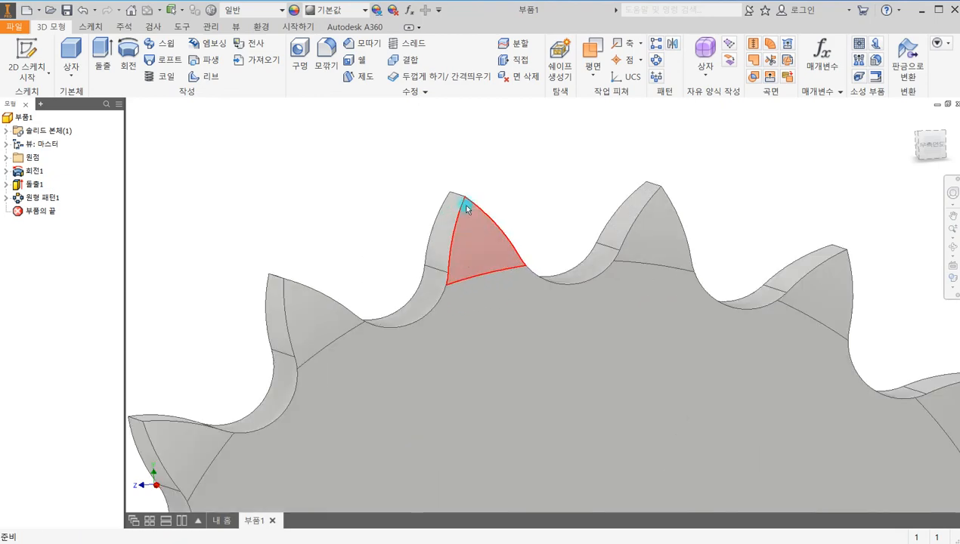
{"action": "left_click", "coordinate": [31, 200]}
{"action": "left_click", "coordinate": [7, 184]}
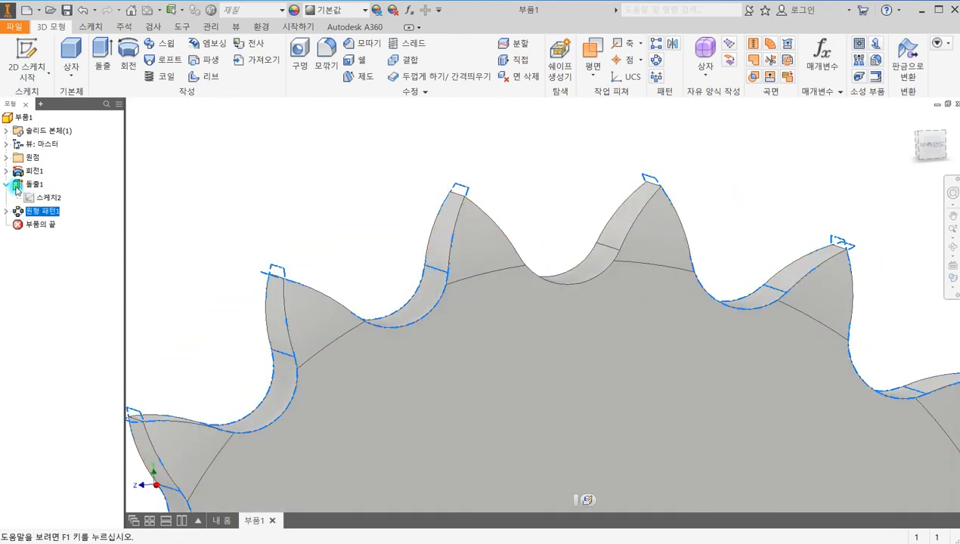
{"action": "double_click", "coordinate": [36, 196]}
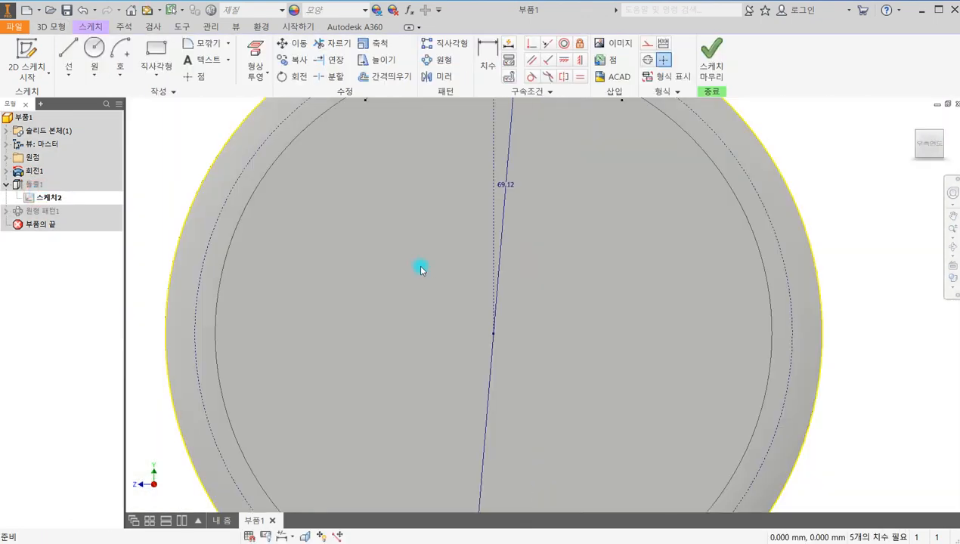
{"action": "mouse_move", "coordinate": [529, 194]}
{"action": "middle_mouse_down", "text": "shift"}
{"action": "mouse_move", "coordinate": [566, 290]}
{"action": "mouse_move", "coordinate": [538, 210]}
{"action": "mouse_move", "coordinate": [570, 193]}
{"action": "middle_mouse_up", "text": "shift"}
{"action": "left_click", "coordinate": [930, 152]}
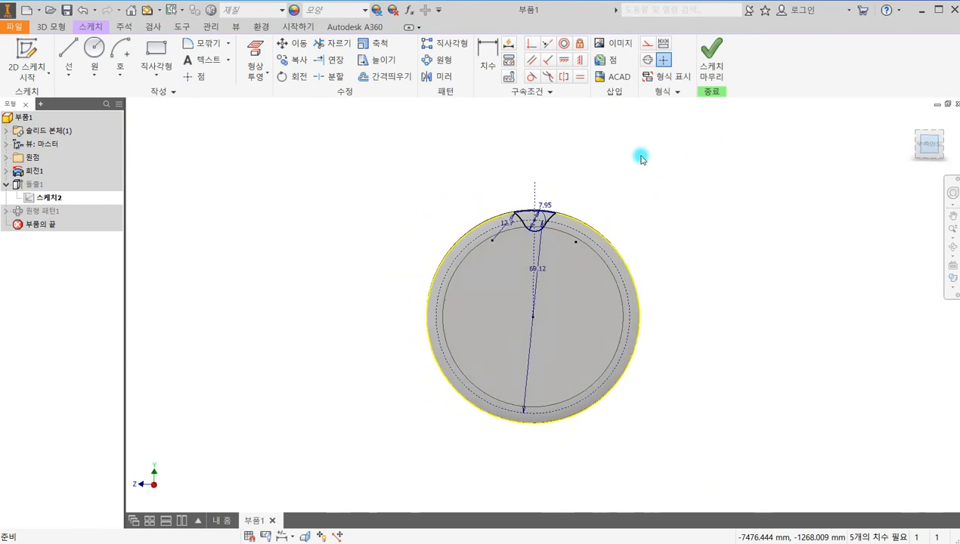
{"action": "scroll", "coordinate": [531, 238], "scroll_direction": "up", "scroll_amount": 7}
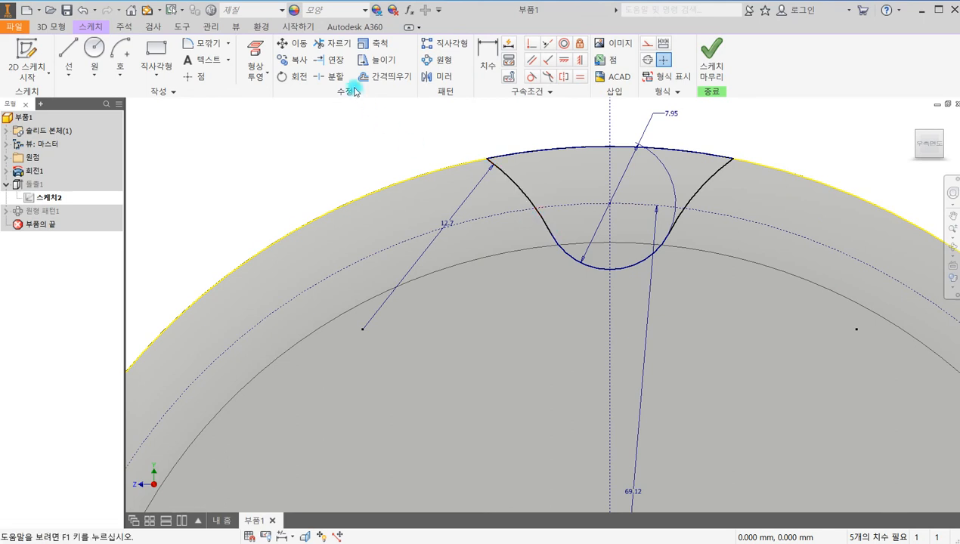
Add a driven diameter dimension to the disc's outer circle, accepting it as a reference dimension
{"action": "left_click", "coordinate": [487, 60]}
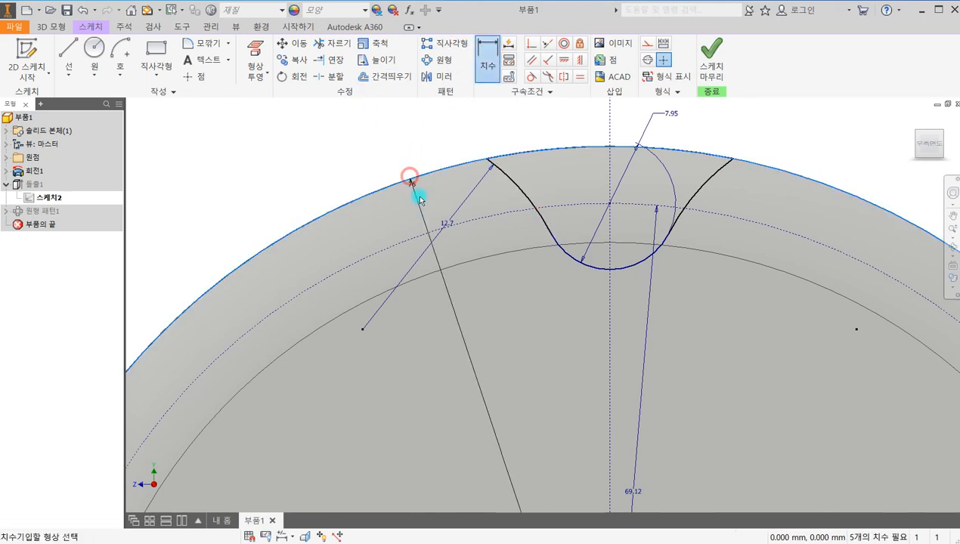
{"action": "left_click", "coordinate": [409, 182]}
{"action": "left_click", "coordinate": [449, 306]}
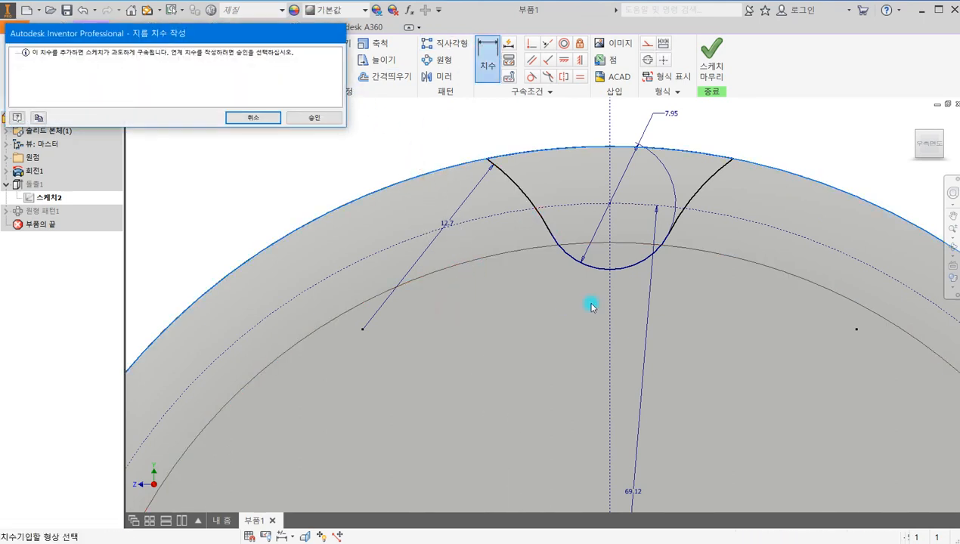
{"action": "left_click", "coordinate": [317, 119]}
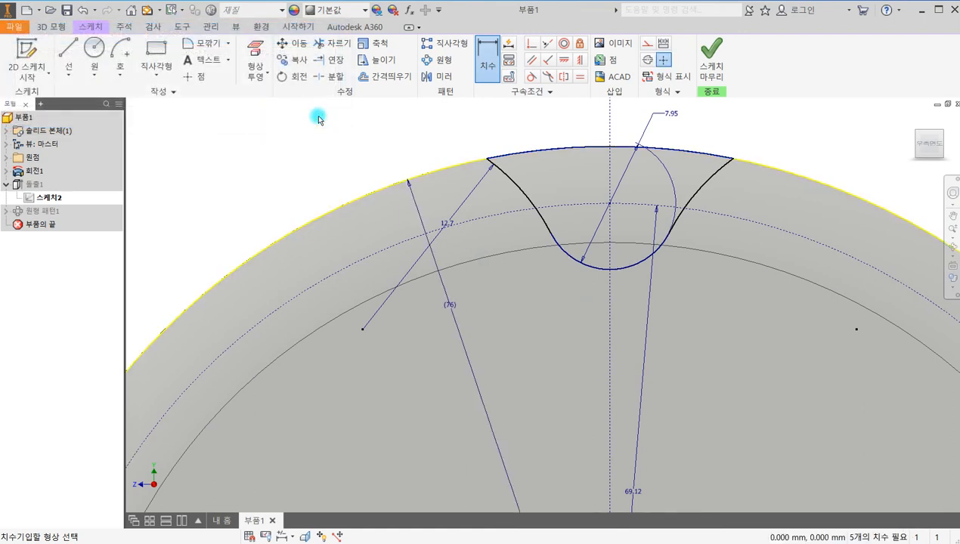
Try to add another diameter dimension to the dotted pitch circle
{"action": "scroll", "coordinate": [499, 182], "scroll_direction": "down", "scroll_amount": 5}
{"action": "left_click", "coordinate": [671, 238]}
{"action": "left_click", "coordinate": [722, 206]}
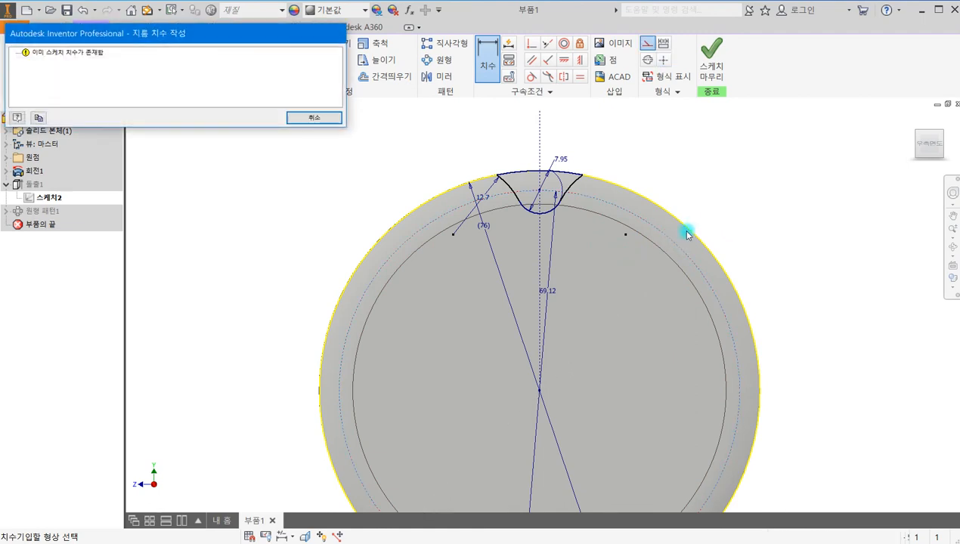
{"action": "left_click", "coordinate": [314, 118]}
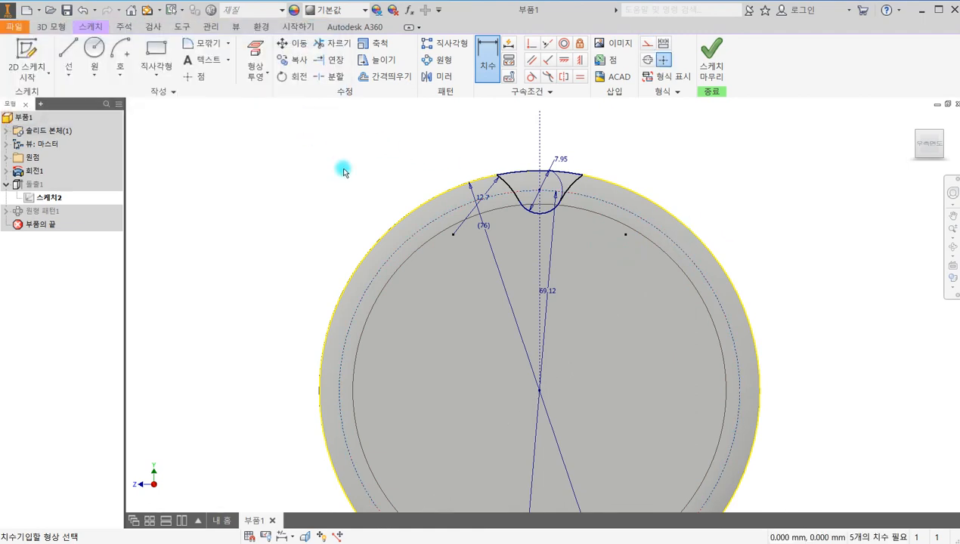
Make the right-hand tooth arc's centre point coincident with the dotted pitch circle and finish the tooth-gap sketch
{"action": "scroll", "coordinate": [559, 198], "scroll_direction": "up", "scroll_amount": 5}
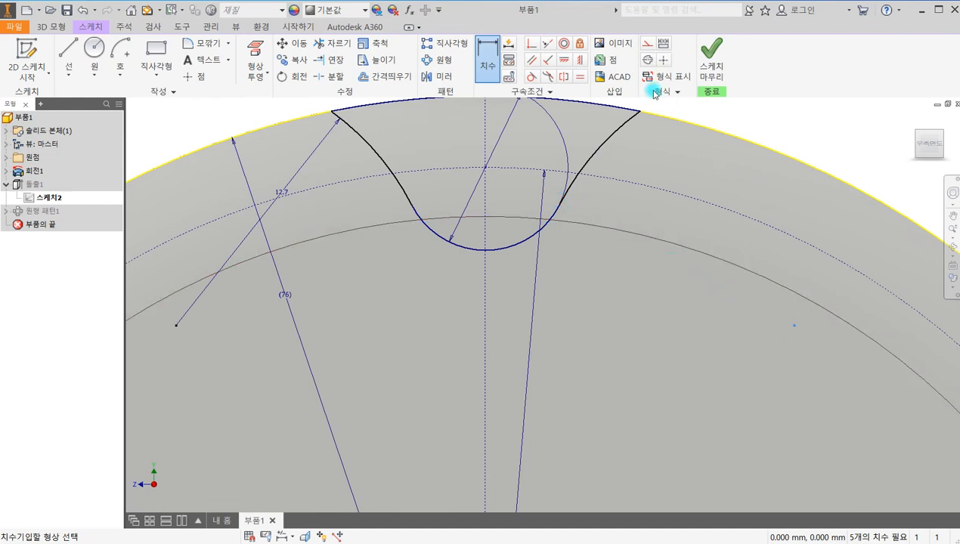
{"action": "left_click", "coordinate": [532, 43]}
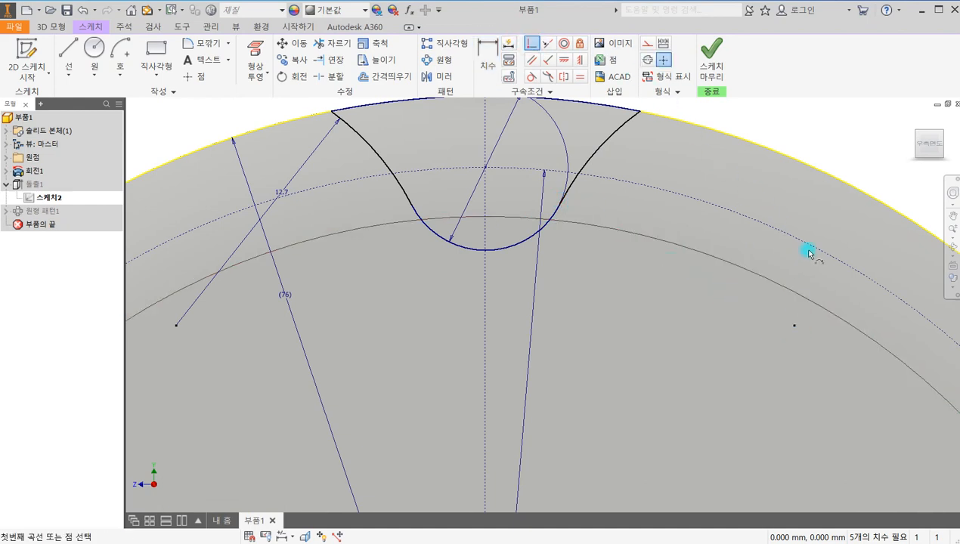
{"action": "left_click", "coordinate": [820, 253]}
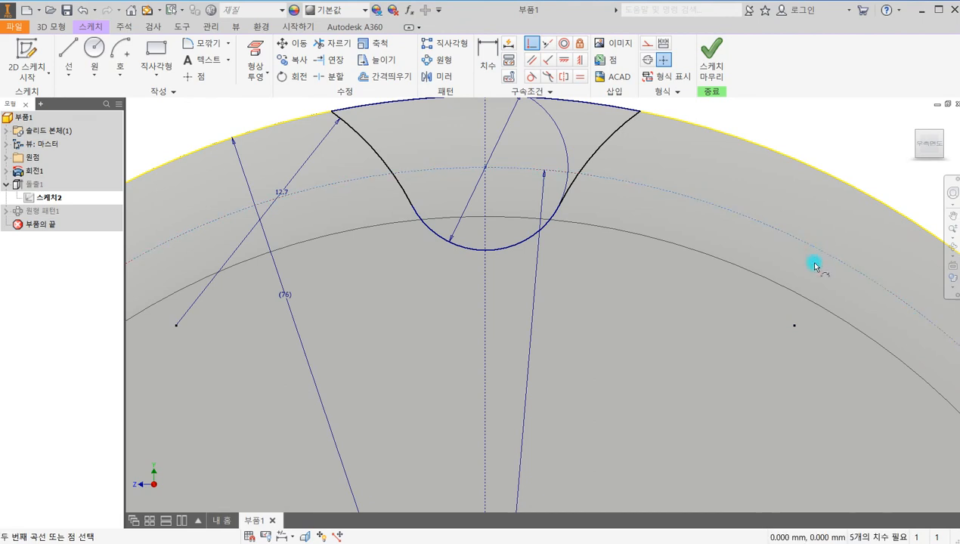
{"action": "left_click", "coordinate": [797, 329]}
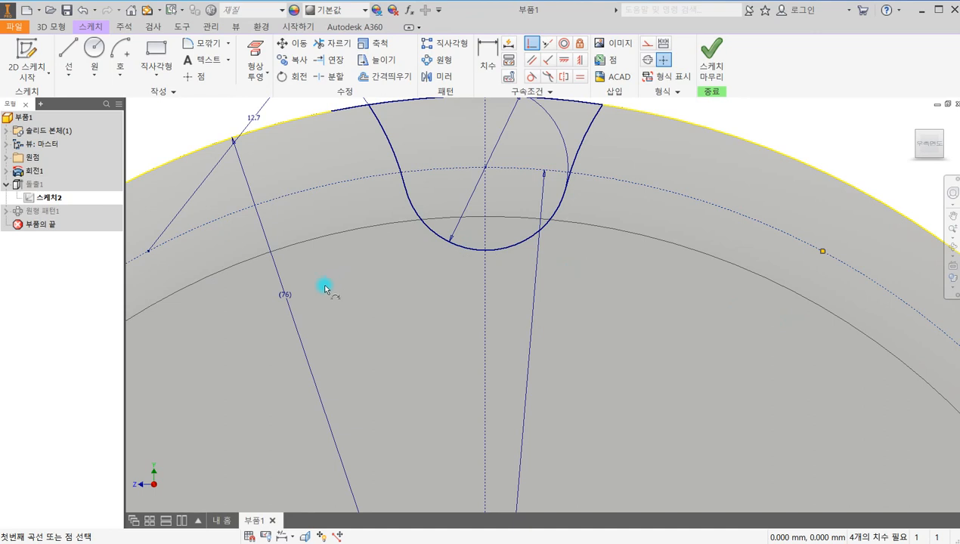
{"action": "scroll", "coordinate": [326, 289], "scroll_direction": "down", "scroll_amount": 2}
{"action": "scroll", "coordinate": [349, 152], "scroll_direction": "up", "scroll_amount": 3}
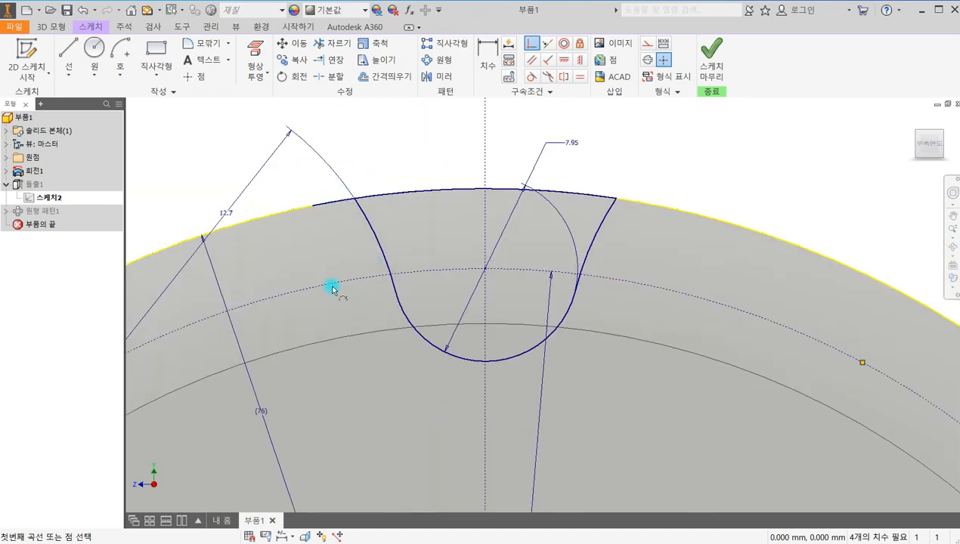
{"action": "scroll", "coordinate": [337, 347], "scroll_direction": "down", "scroll_amount": 2}
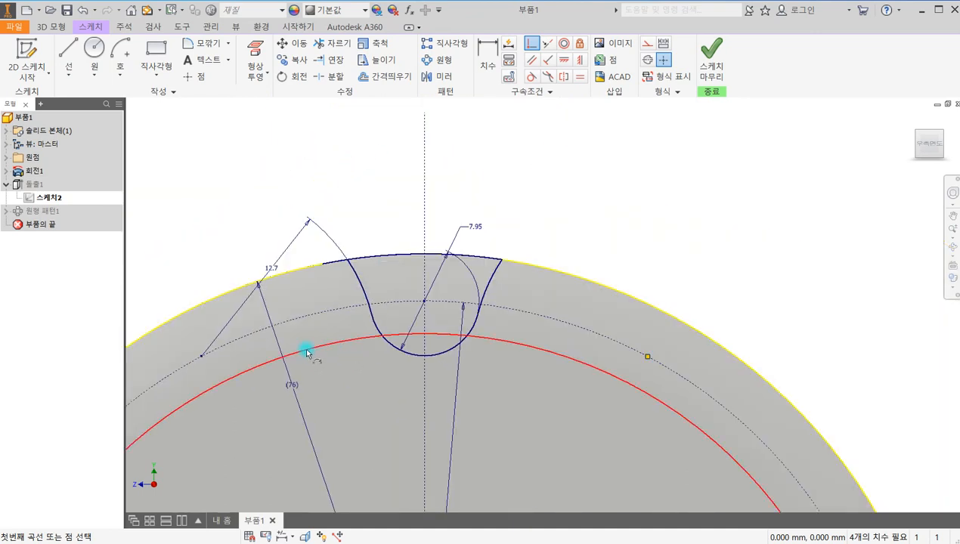
{"action": "scroll", "coordinate": [383, 264], "scroll_direction": "up", "scroll_amount": 3}
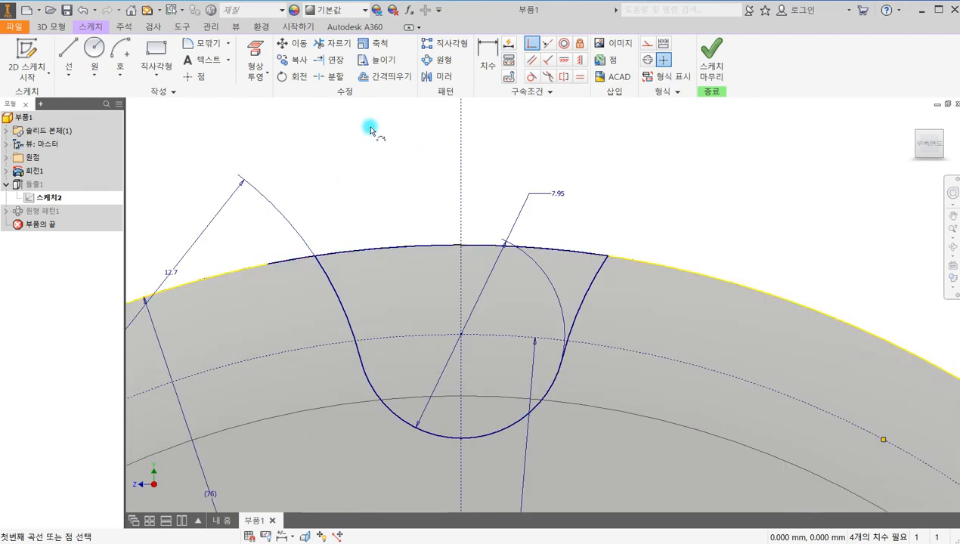
{"action": "key", "text": "e"}
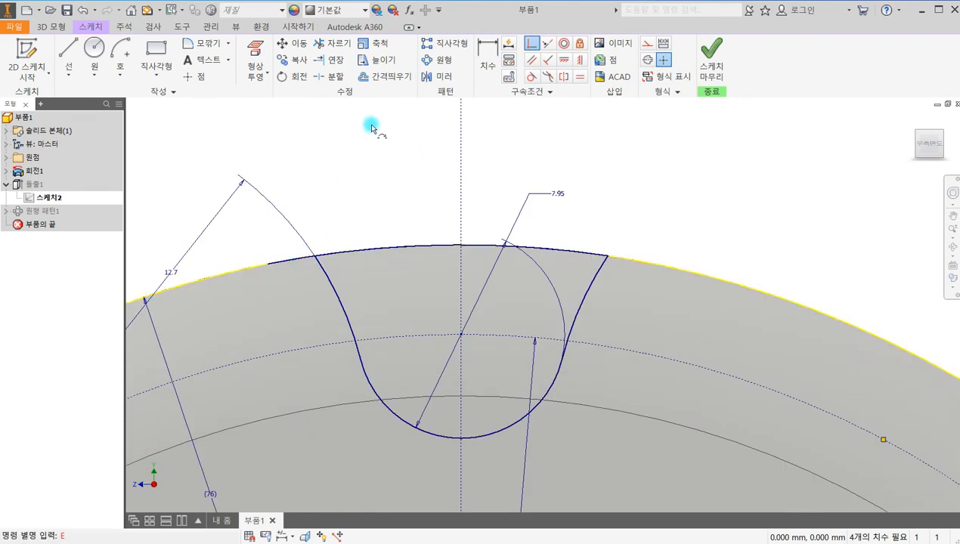
{"action": "left_click", "coordinate": [709, 59]}
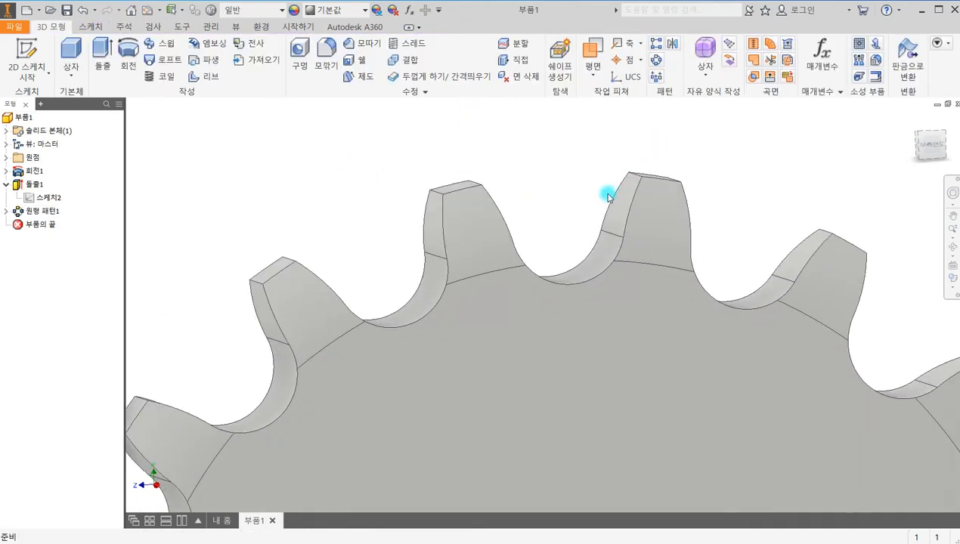
Examine the patterned teeth around the sprocket's rim, face-on and at an angle
{"action": "scroll", "coordinate": [605, 194], "scroll_direction": "up", "scroll_amount": 5}
{"action": "middle_click_drag", "start_coordinate": [548, 243], "coordinate": [592, 275]}
{"action": "middle_click_drag", "start_coordinate": [648, 347], "coordinate": [670, 358], "text": "shift"}
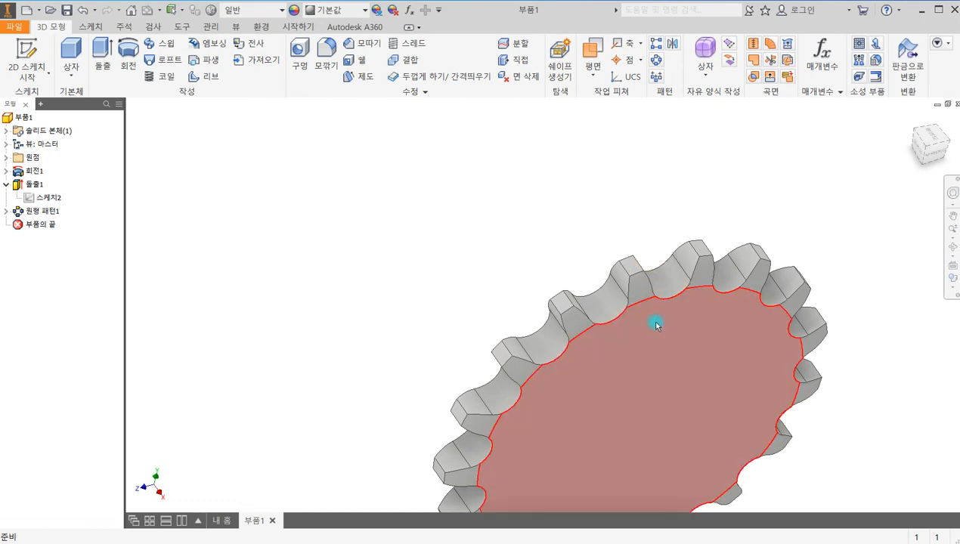
{"action": "middle_click_drag", "start_coordinate": [640, 309], "coordinate": [562, 187]}
{"action": "mouse_move", "coordinate": [579, 234]}
{"action": "middle_mouse_down", "text": "shift"}
{"action": "mouse_move", "coordinate": [568, 236]}
{"action": "mouse_move", "coordinate": [579, 236]}
{"action": "middle_mouse_up", "text": "shift"}
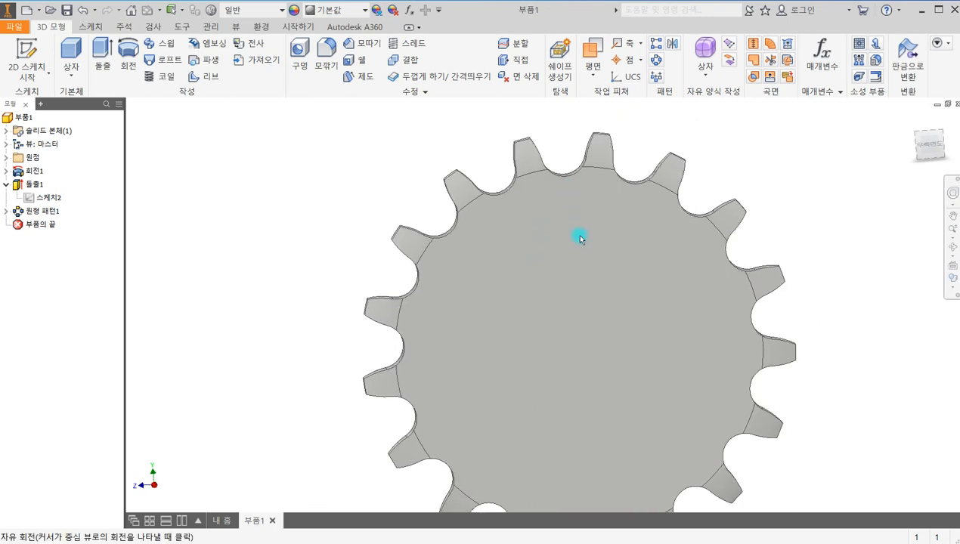
{"action": "left_click", "coordinate": [929, 145]}
{"action": "scroll", "coordinate": [527, 219], "scroll_direction": "down", "scroll_amount": 3}
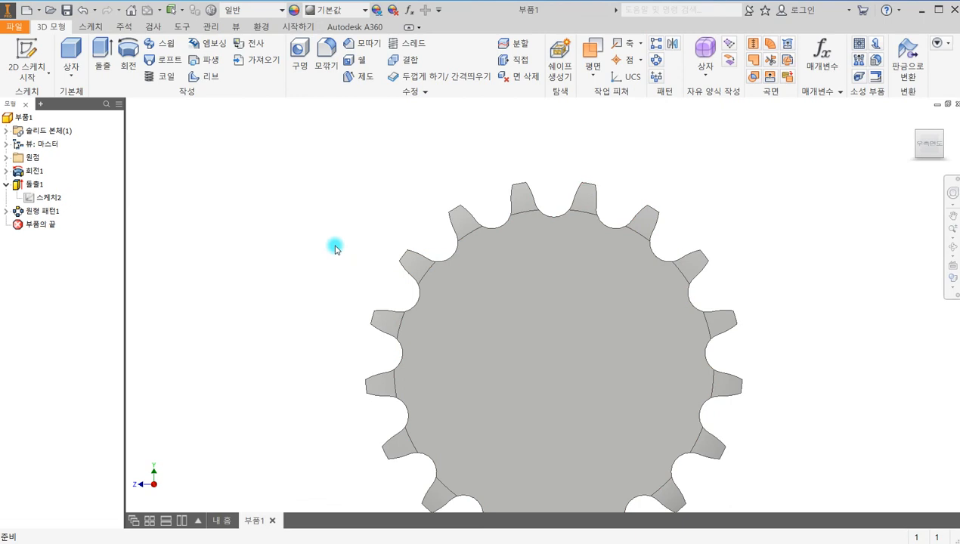
{"action": "scroll", "coordinate": [535, 237], "scroll_direction": "down", "scroll_amount": 2}
{"action": "scroll", "coordinate": [536, 238], "scroll_direction": "up", "scroll_amount": 4}
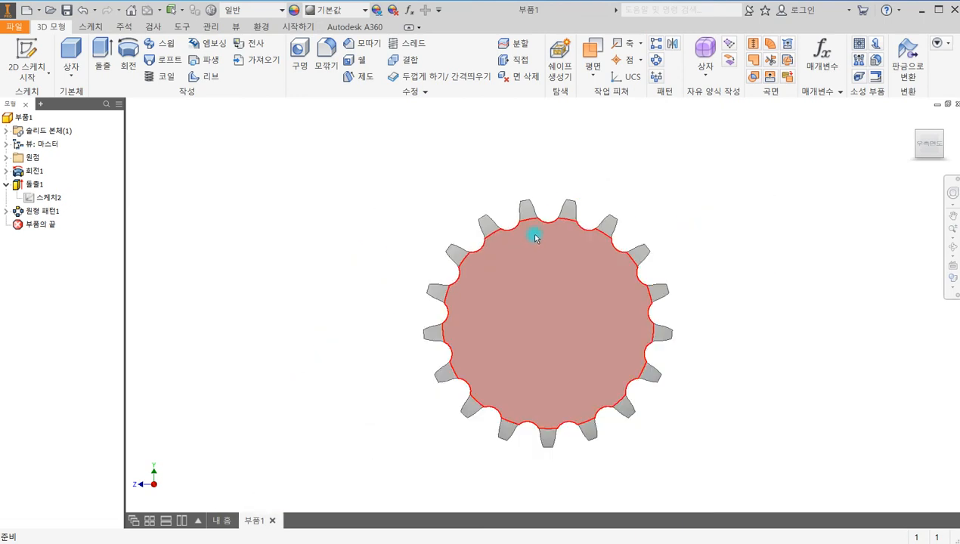
{"action": "scroll", "coordinate": [535, 238], "scroll_direction": "down", "scroll_amount": 3}
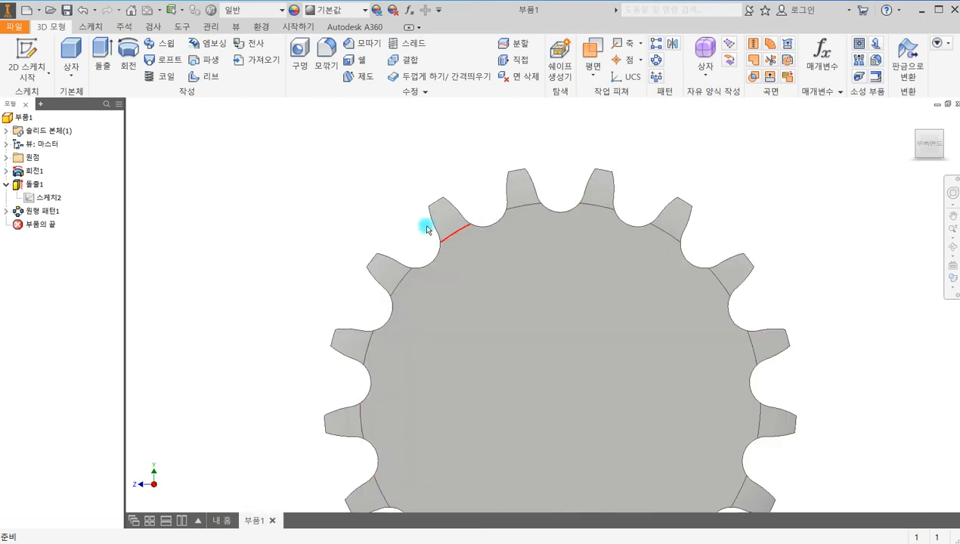
{"action": "middle_click_drag", "start_coordinate": [329, 212], "coordinate": [389, 218], "text": "shift"}
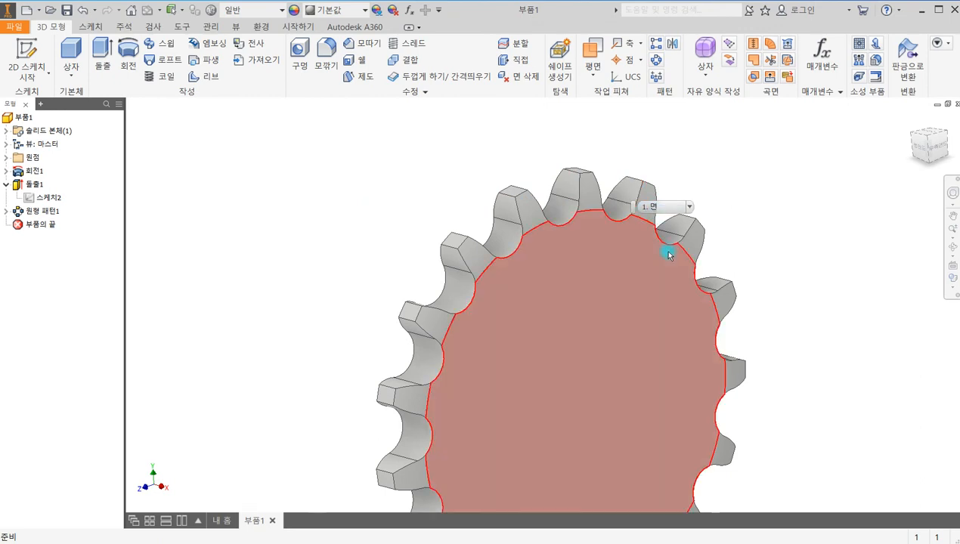
{"action": "scroll", "coordinate": [612, 301], "scroll_direction": "down", "scroll_amount": 3}
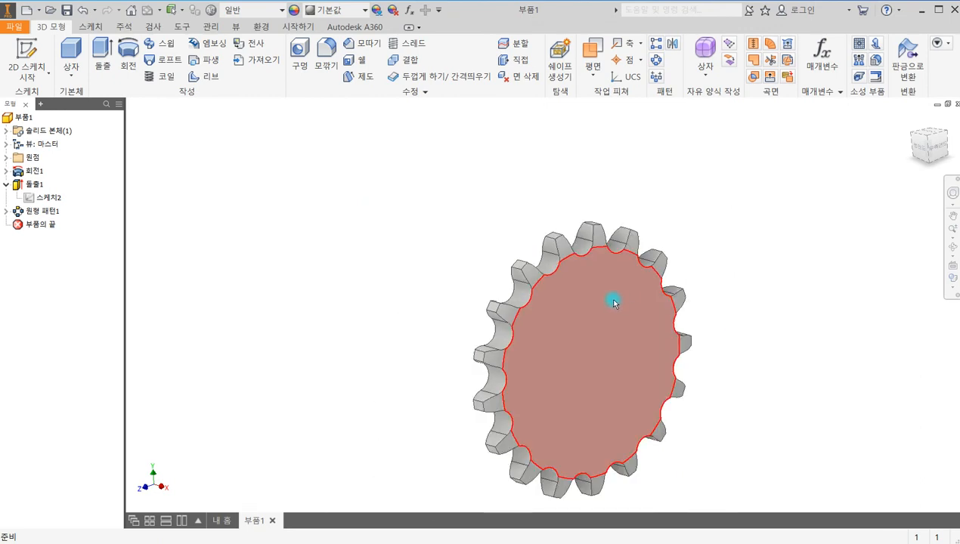
Inspect the corrected tooth-gap arcs and tooth flanks up close, and check the whole 17-tooth sprocket profile square-on from its side face
{"action": "scroll", "coordinate": [612, 287], "scroll_direction": "up", "scroll_amount": 2}
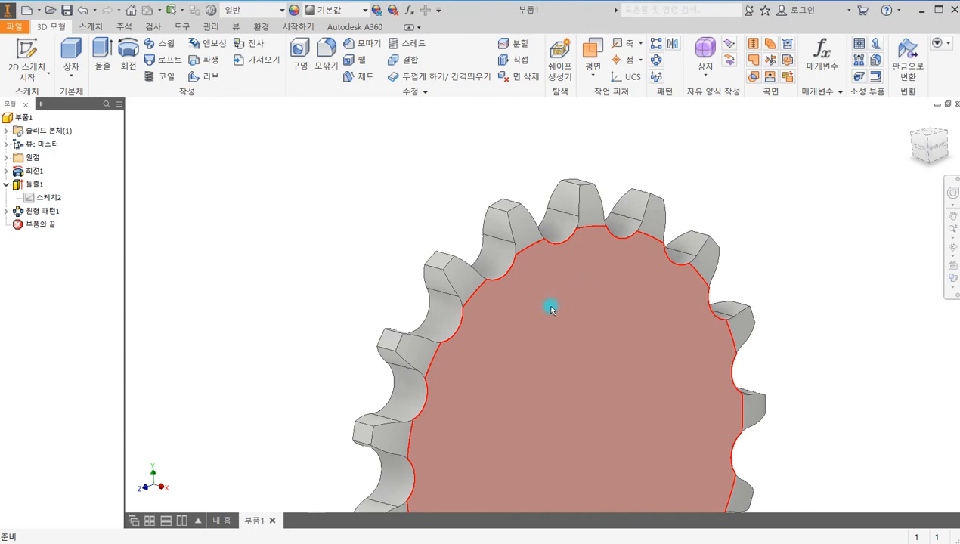
{"action": "middle_click_drag", "start_coordinate": [568, 289], "coordinate": [514, 290], "text": "shift"}
{"action": "scroll", "coordinate": [513, 290], "scroll_direction": "up", "scroll_amount": 2}
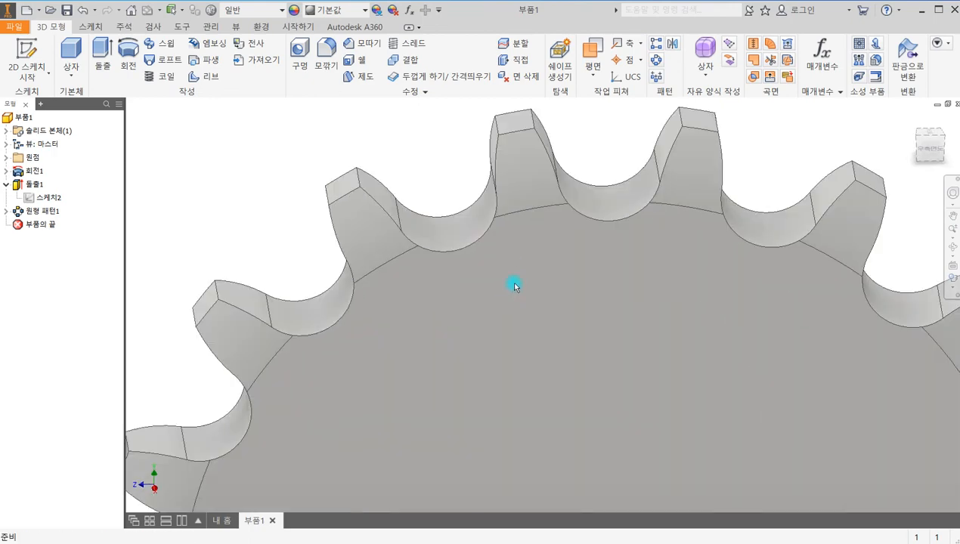
{"action": "scroll", "coordinate": [580, 263], "scroll_direction": "down", "scroll_amount": 4}
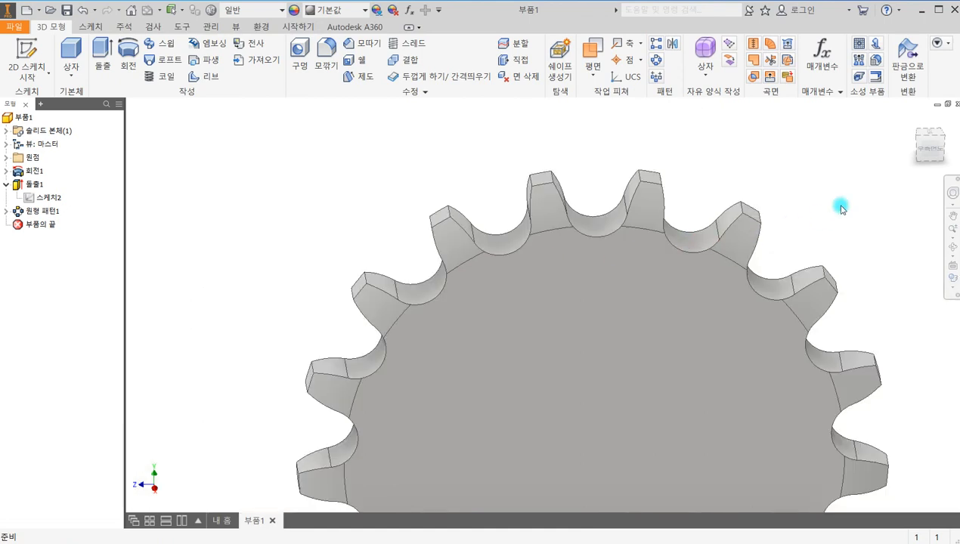
{"action": "left_click", "coordinate": [924, 146]}
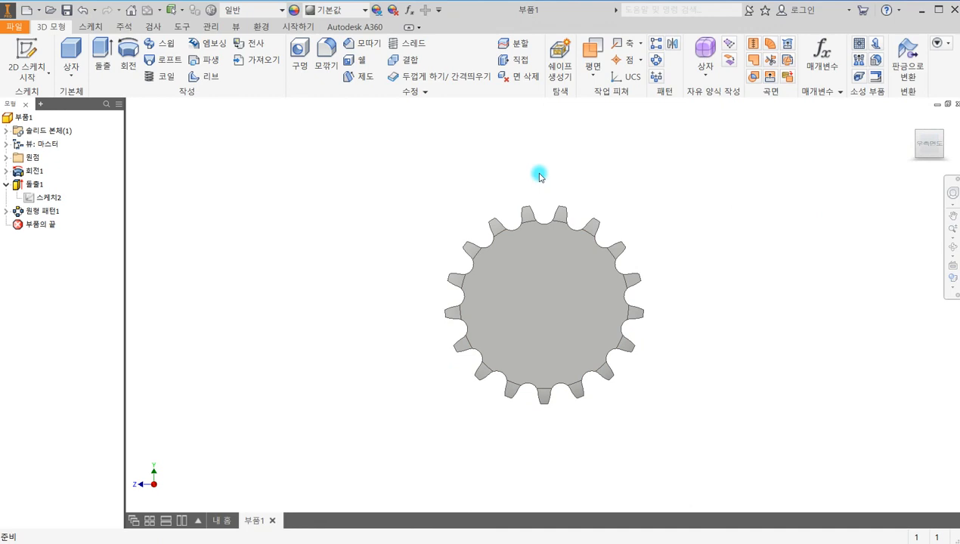
{"action": "scroll", "coordinate": [540, 189], "scroll_direction": "up", "scroll_amount": 3}
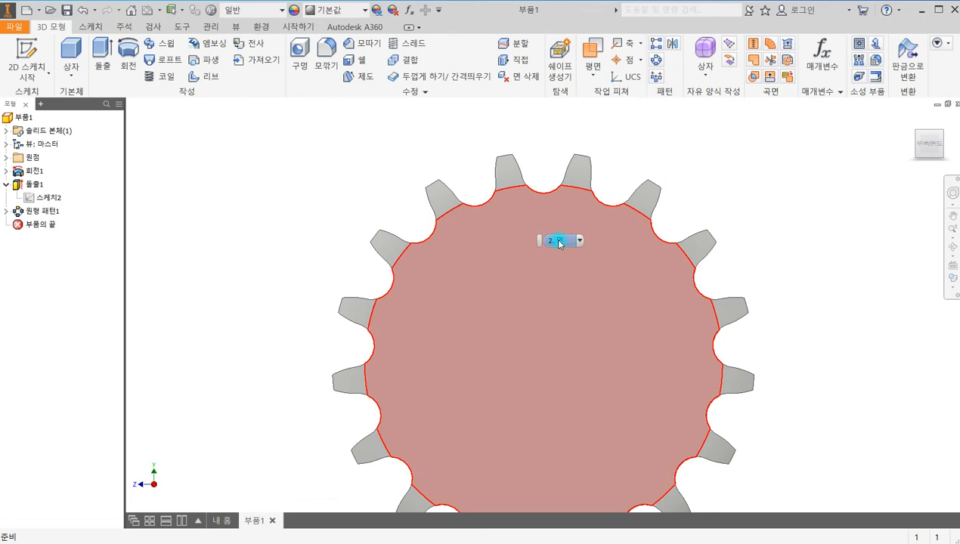
{"action": "scroll", "coordinate": [582, 295], "scroll_direction": "down", "scroll_amount": 2}
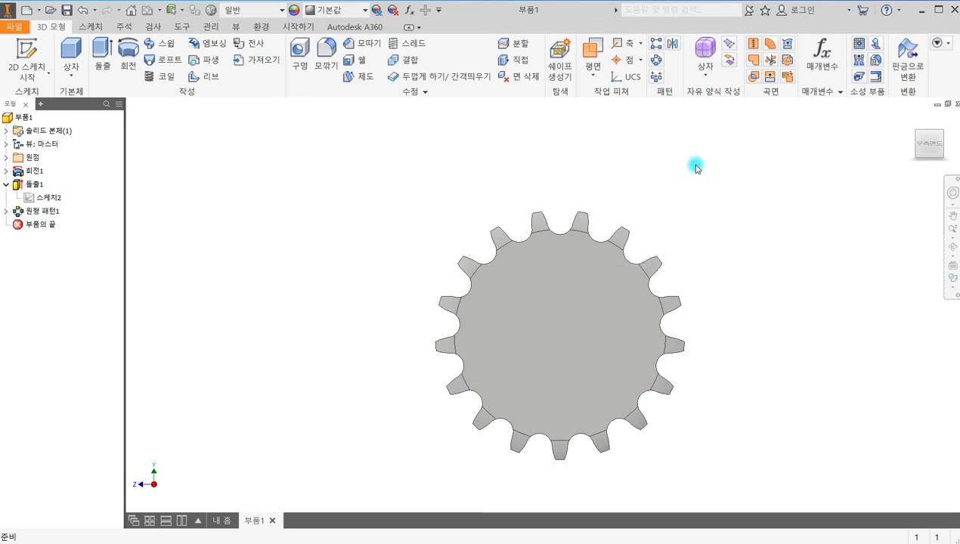
{"action": "scroll", "coordinate": [614, 340], "scroll_direction": "up", "scroll_amount": 5}
{"action": "scroll", "coordinate": [614, 340], "scroll_direction": "down", "scroll_amount": 4}
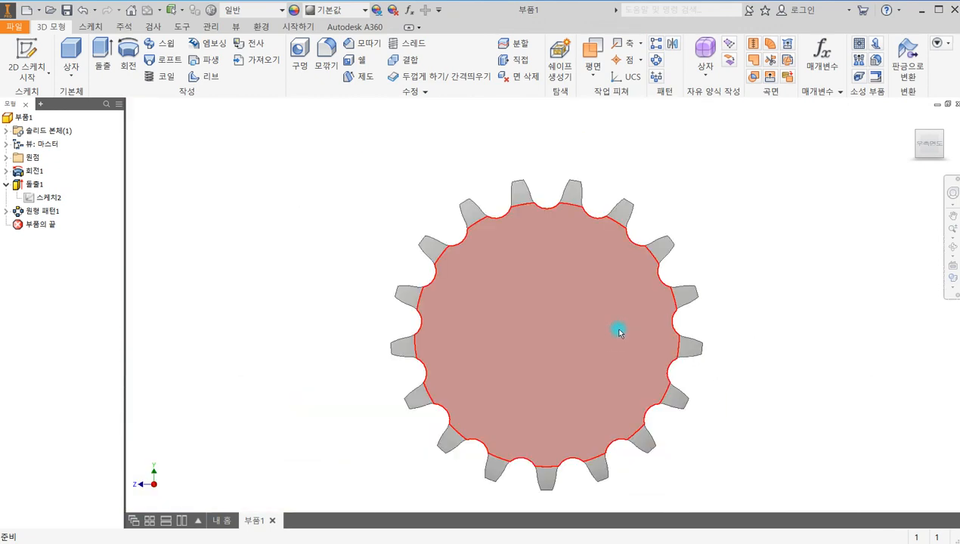
{"action": "middle_click_drag", "start_coordinate": [536, 305], "coordinate": [568, 311]}
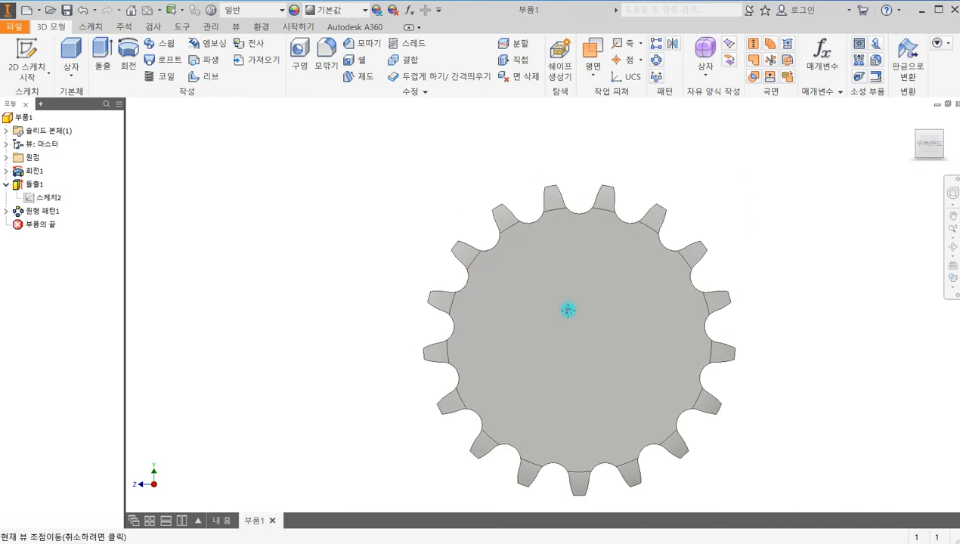